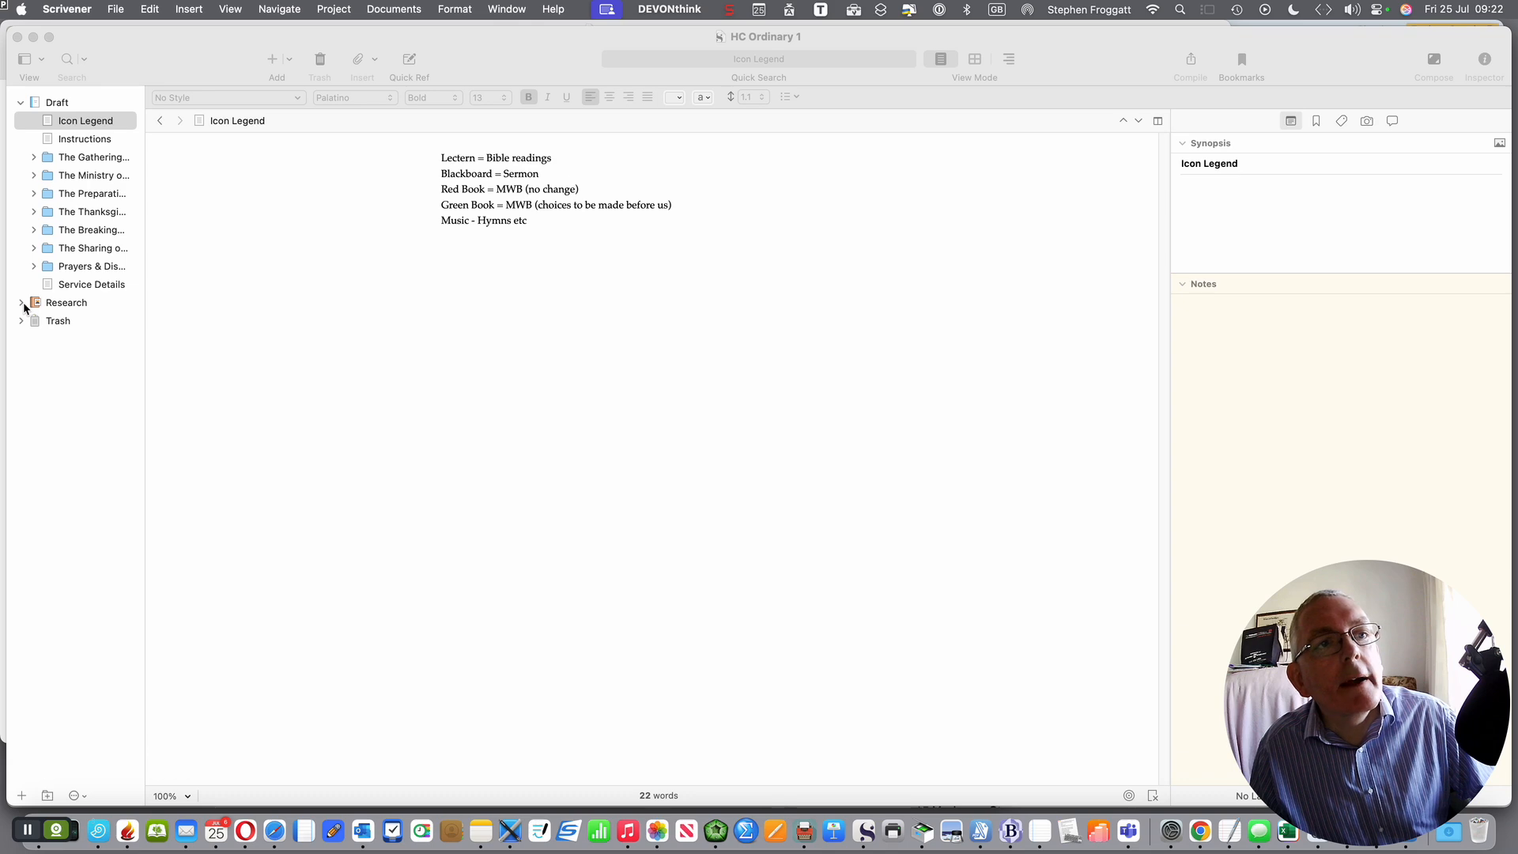
Look through the Research documents, from the full Holy Communion service text to Prayers & Dismissal
click(76, 323)
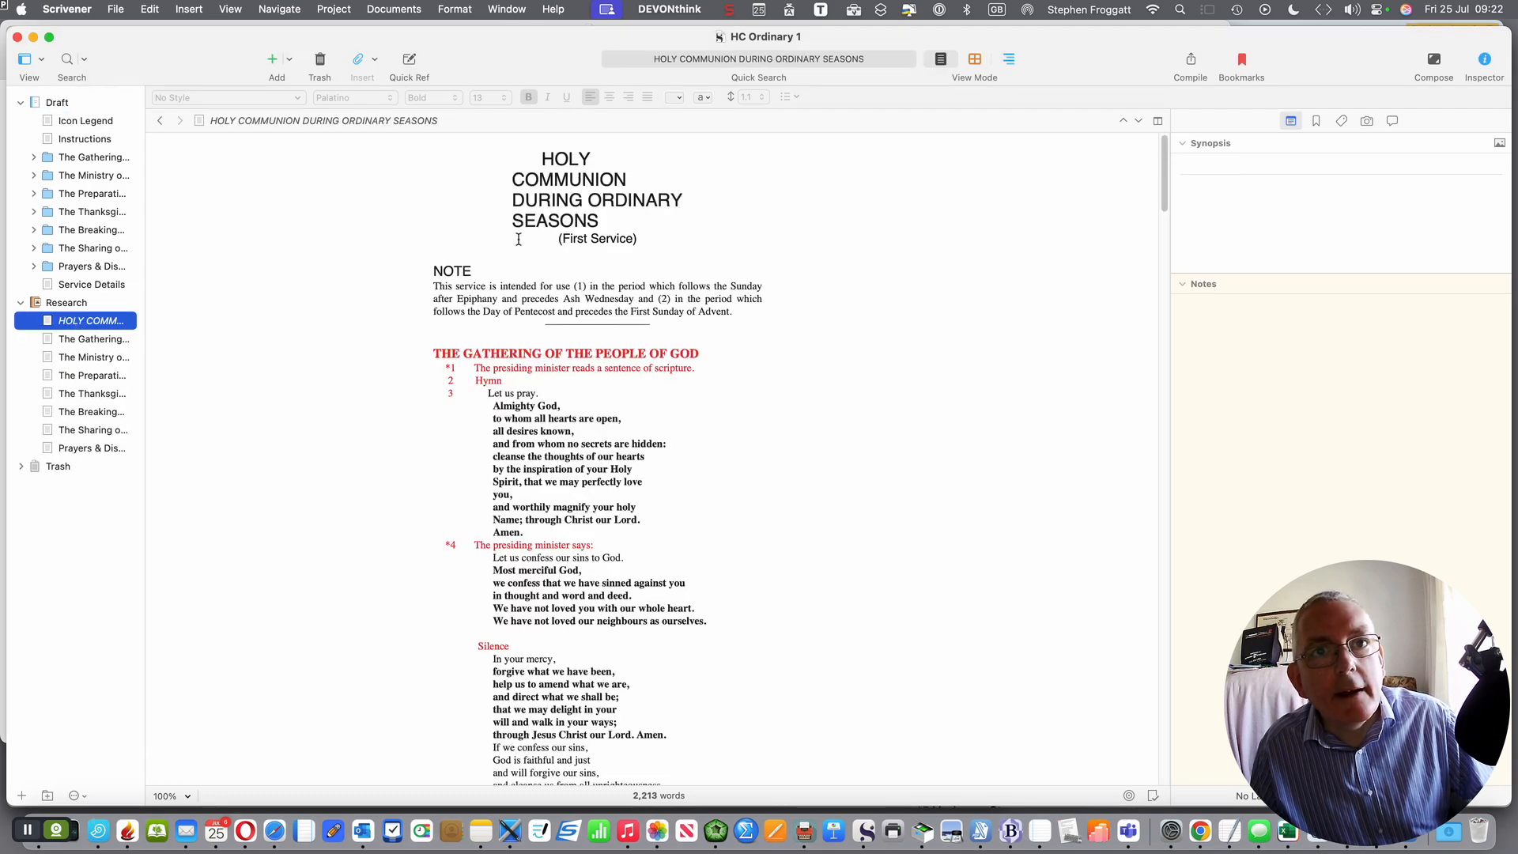
click(98, 340)
click(93, 360)
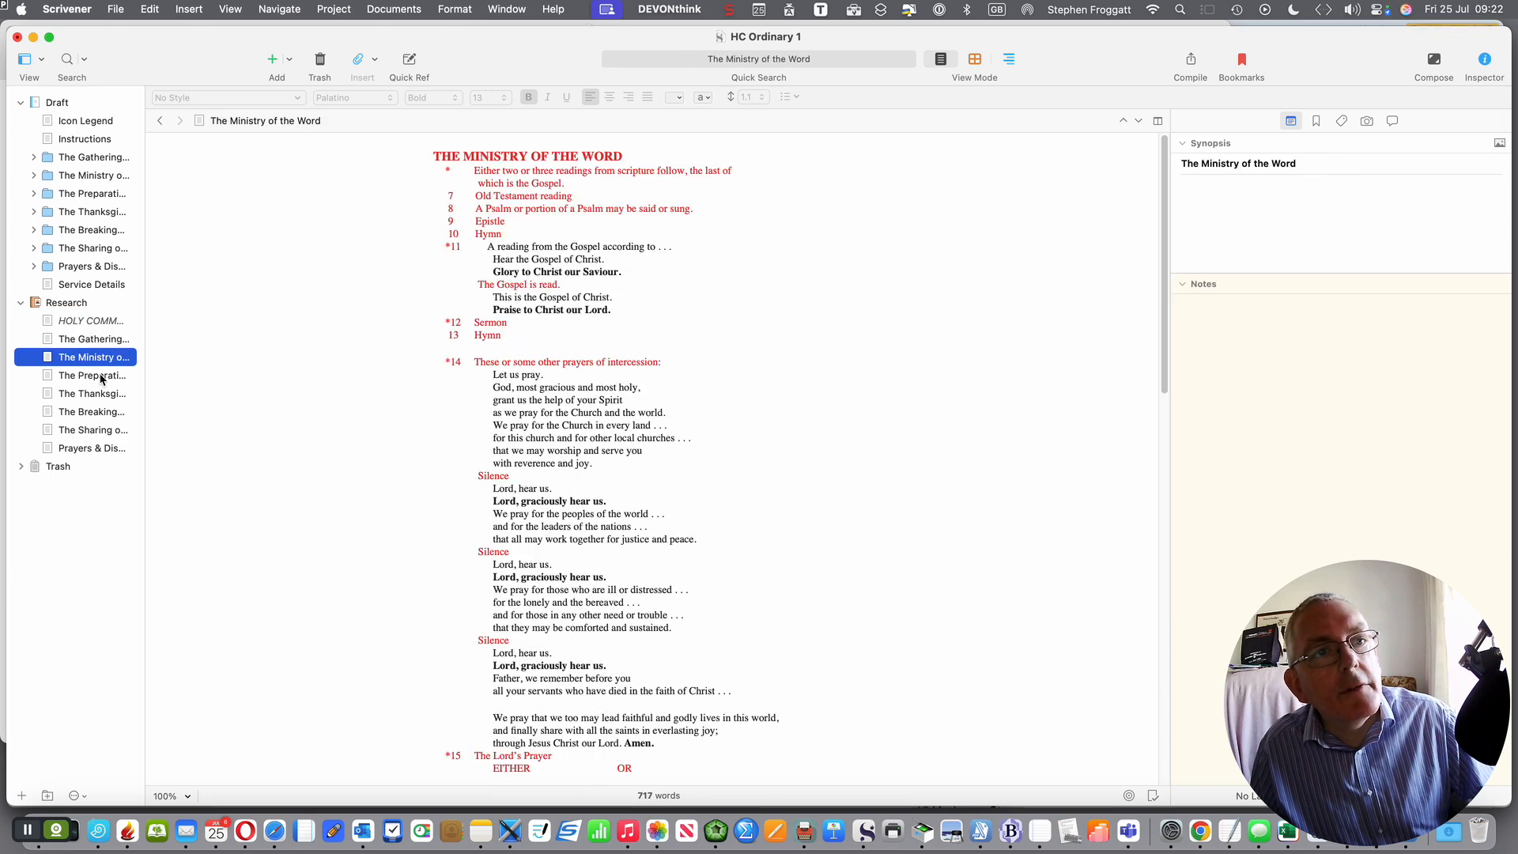
click(97, 376)
click(98, 395)
click(99, 412)
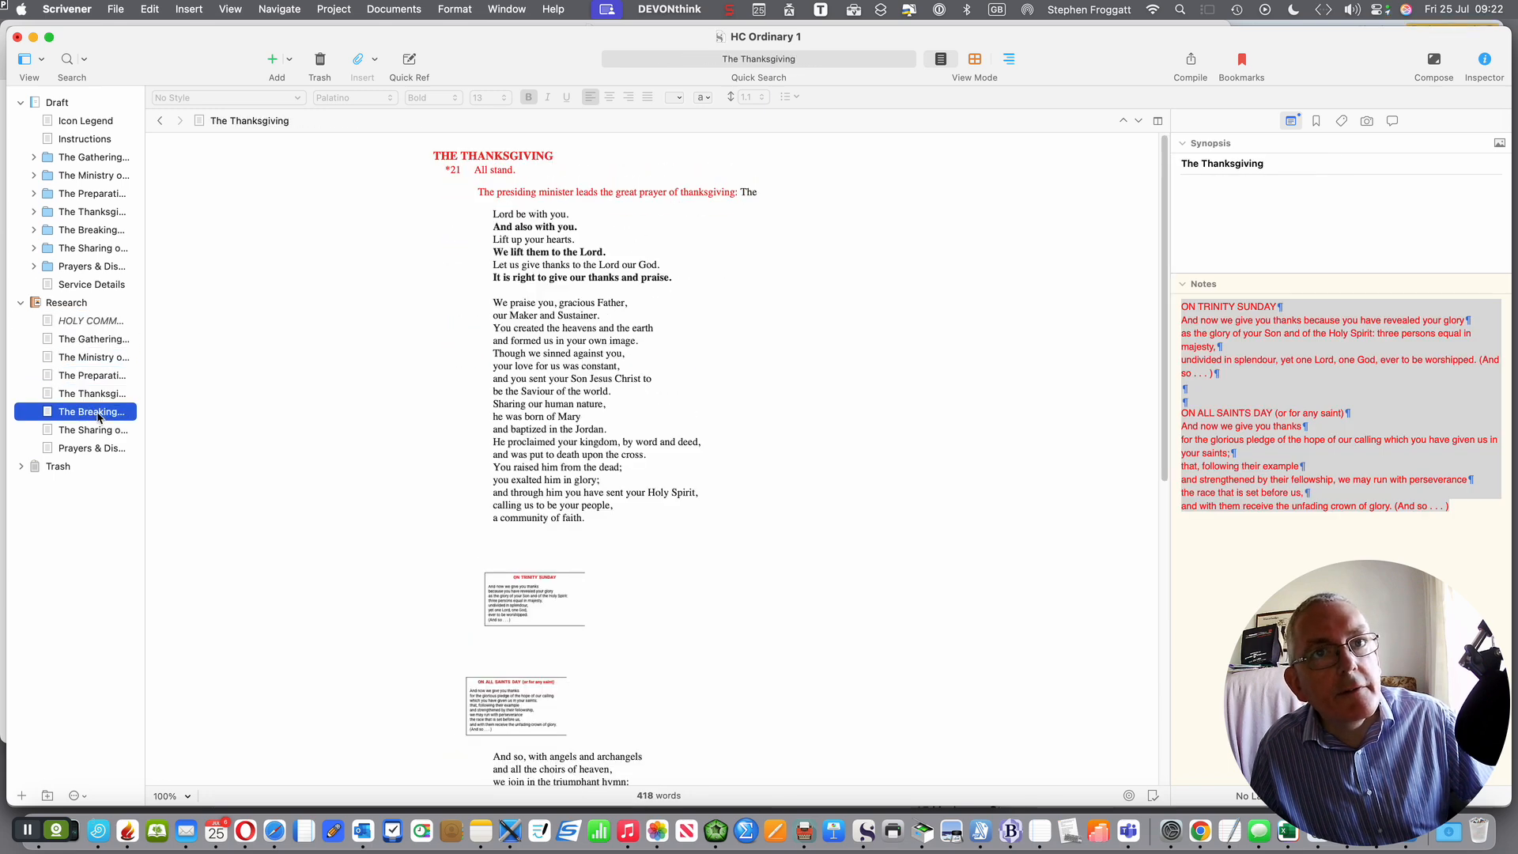
click(100, 430)
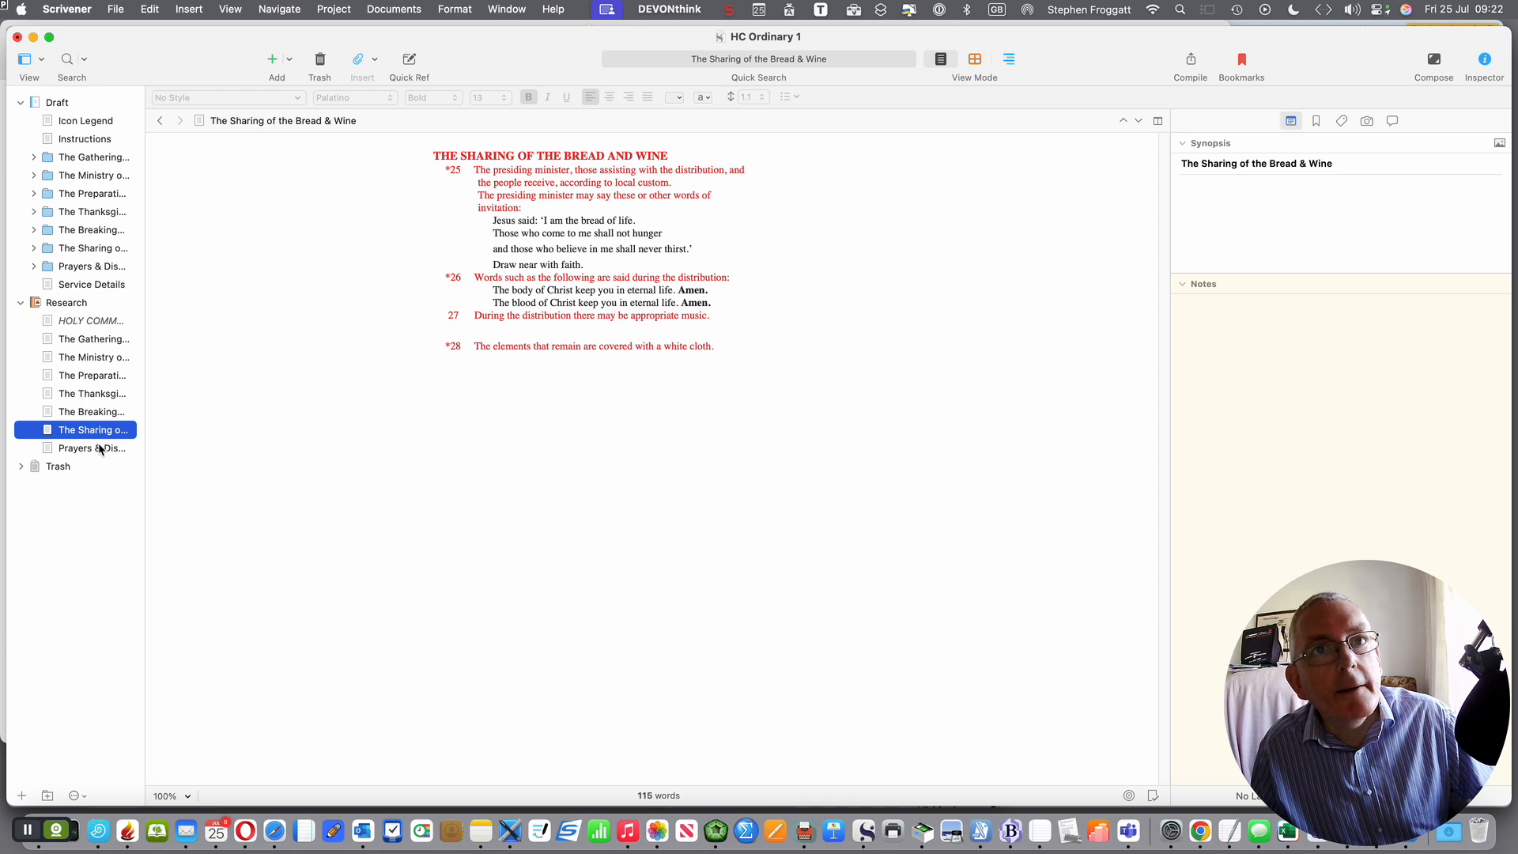
click(99, 449)
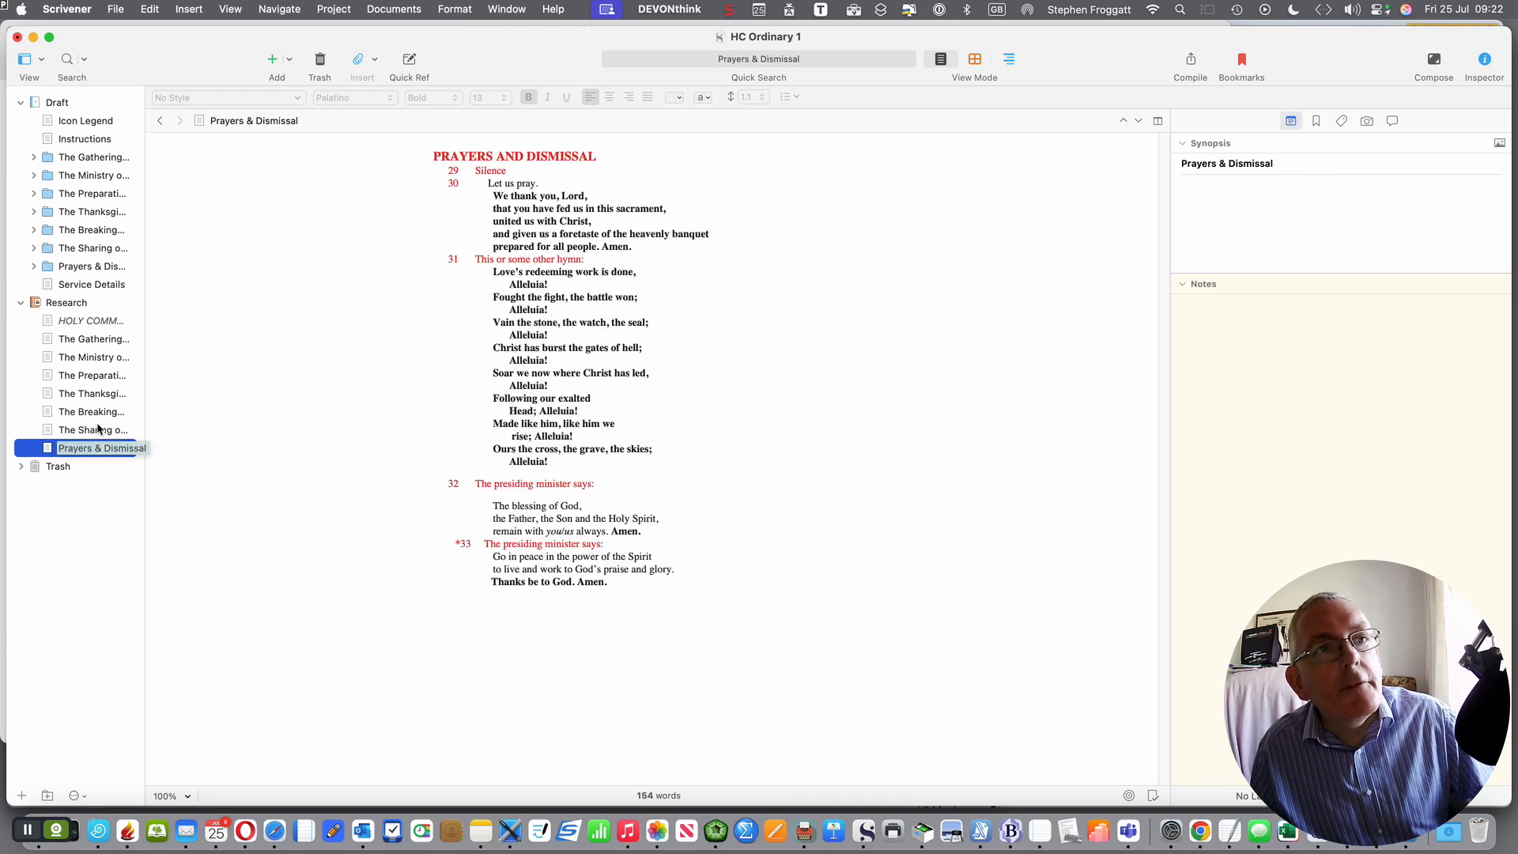
Review The Gathering of the People of God folder in the Draft and its documents from Scripture to Gloria
click(92, 161)
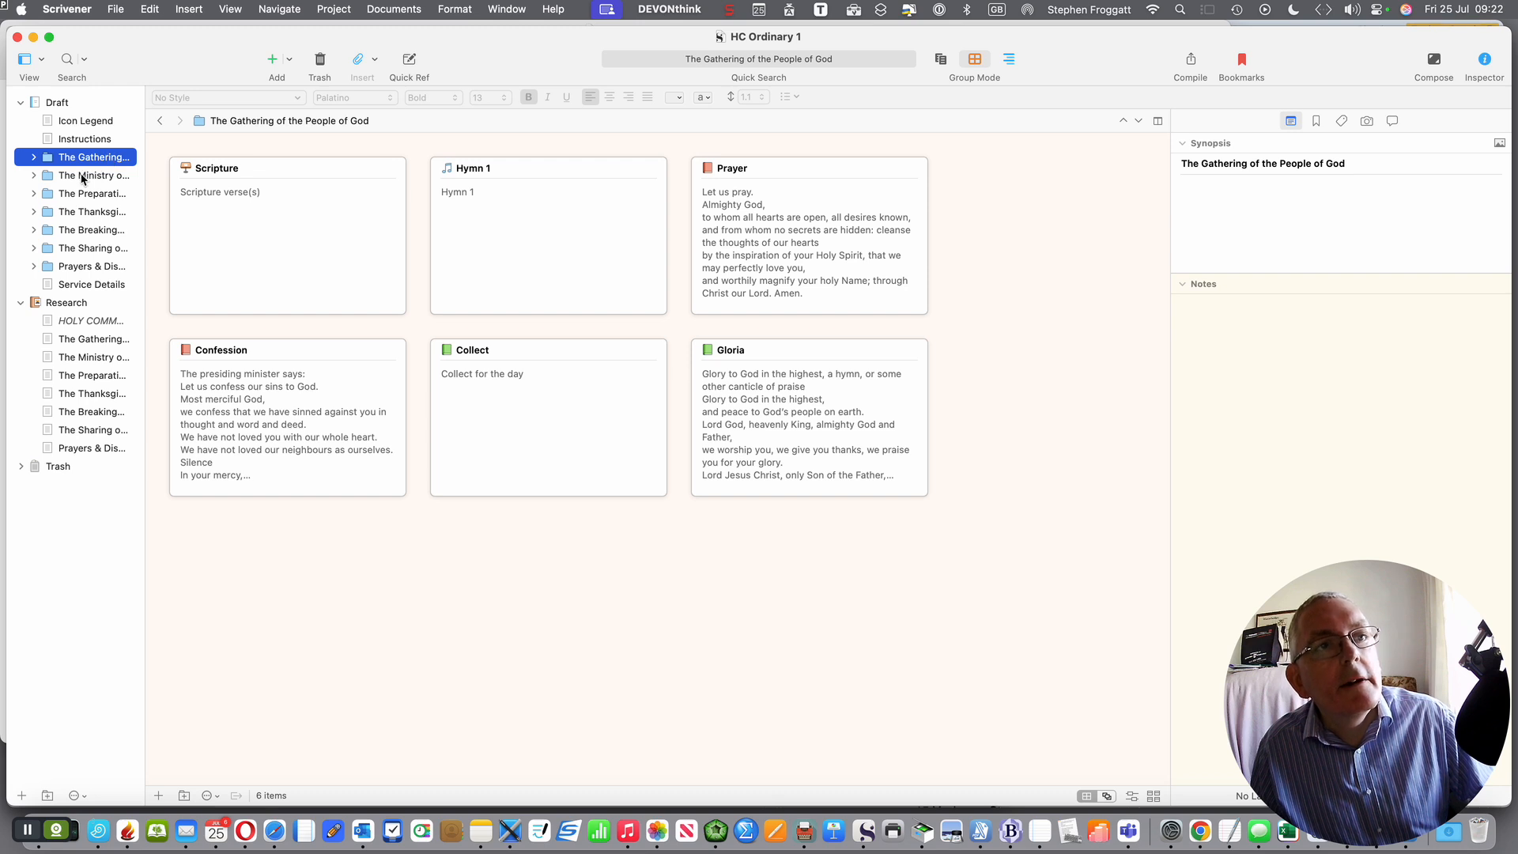
click(34, 158)
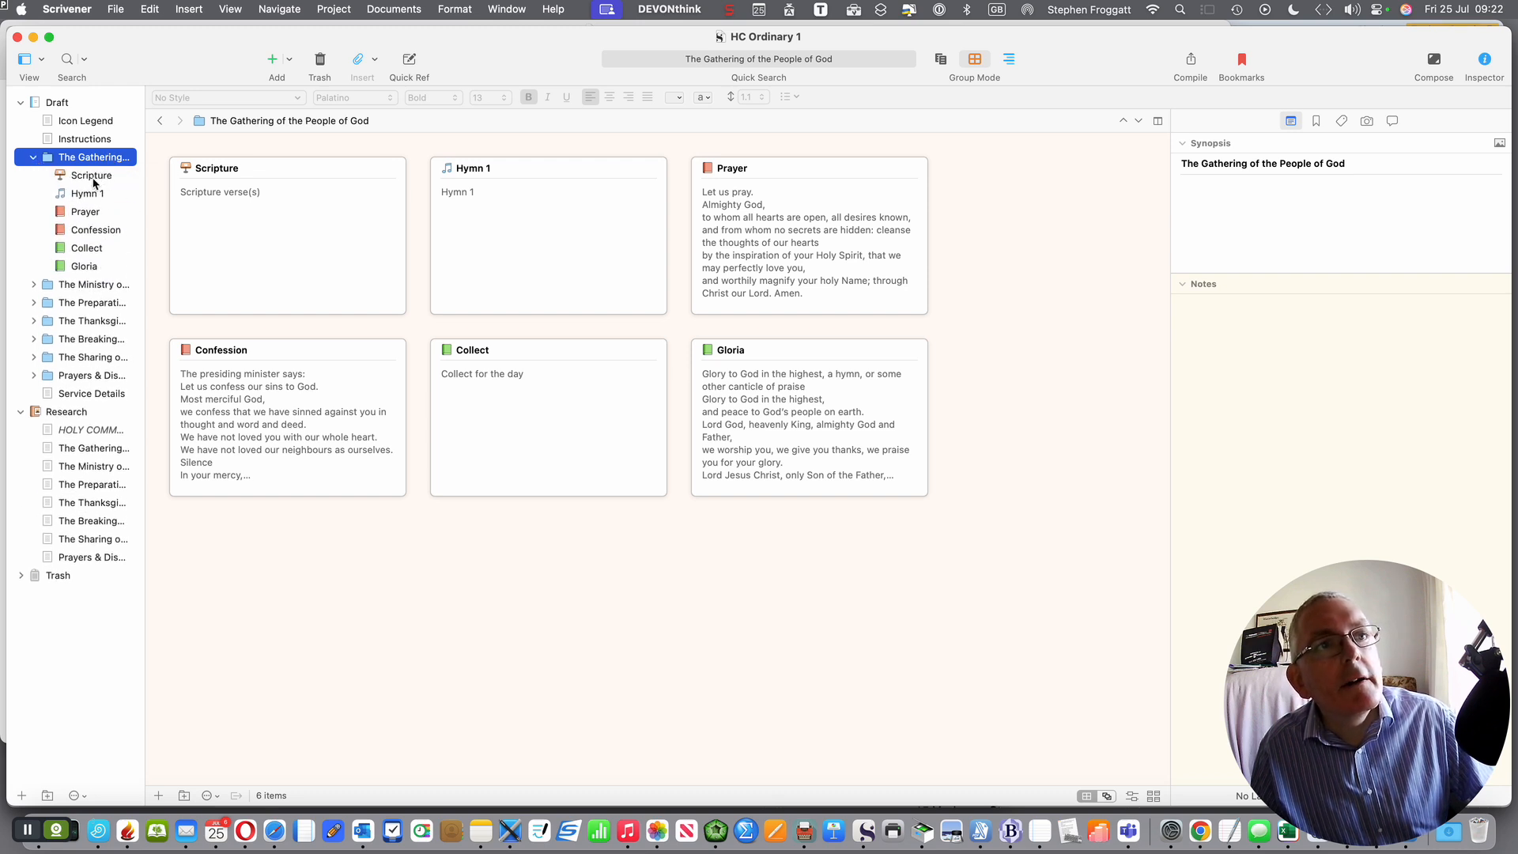
click(93, 178)
click(92, 195)
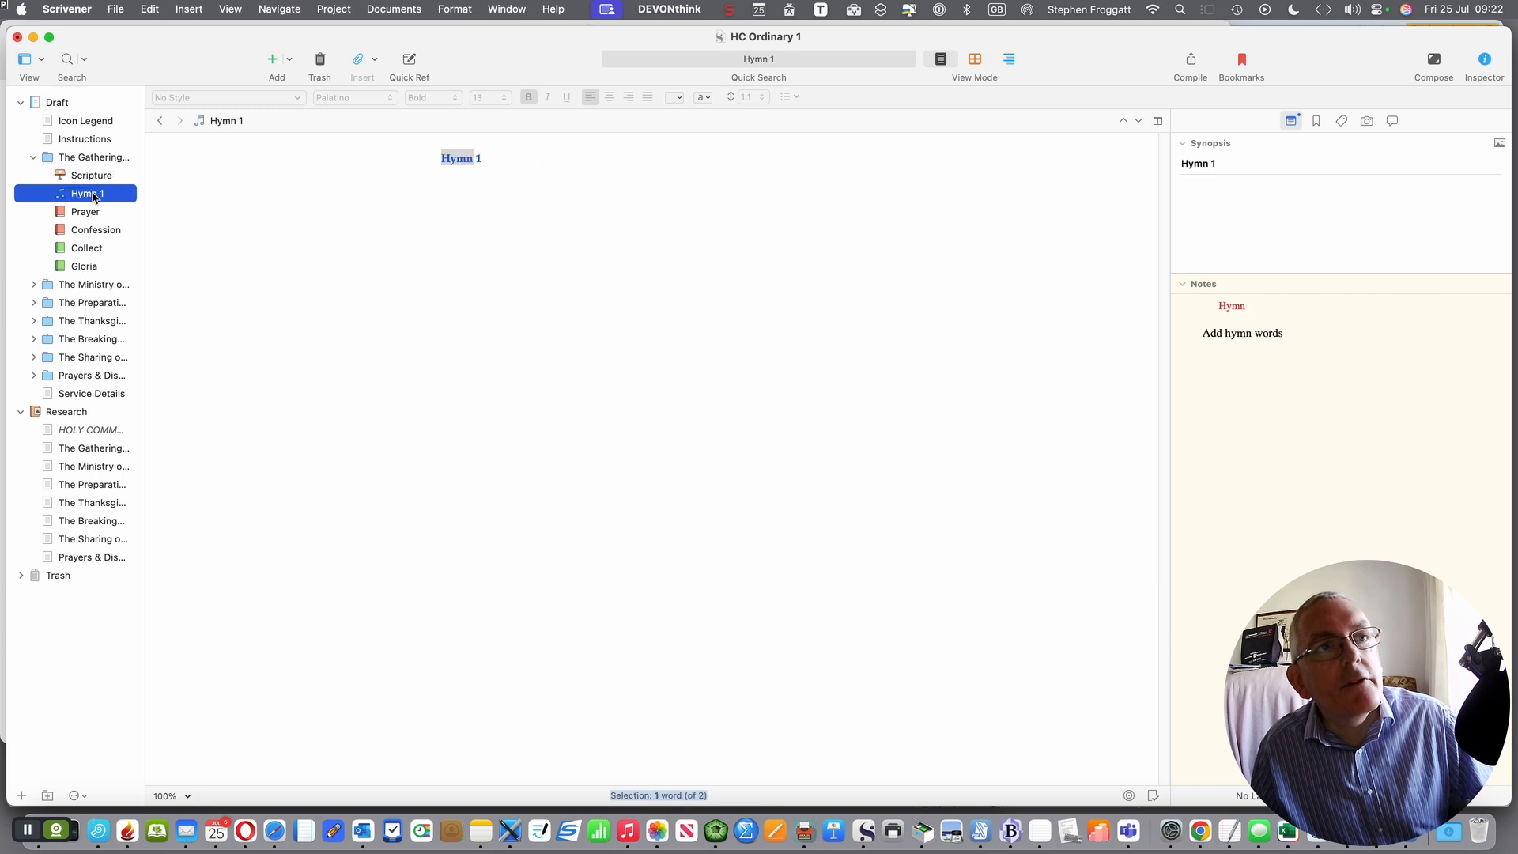
click(92, 210)
click(95, 229)
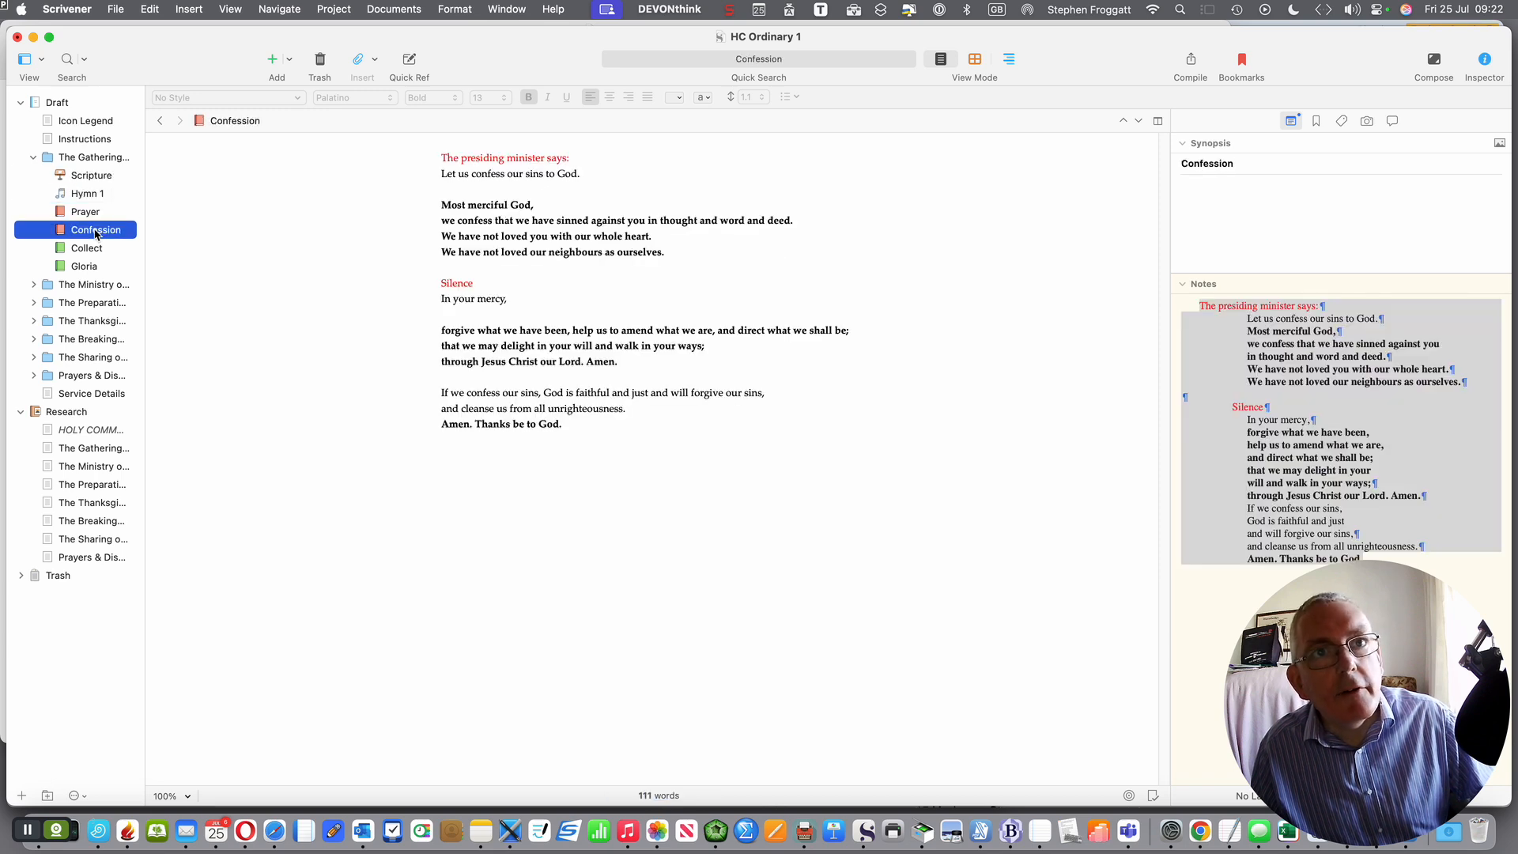
click(87, 249)
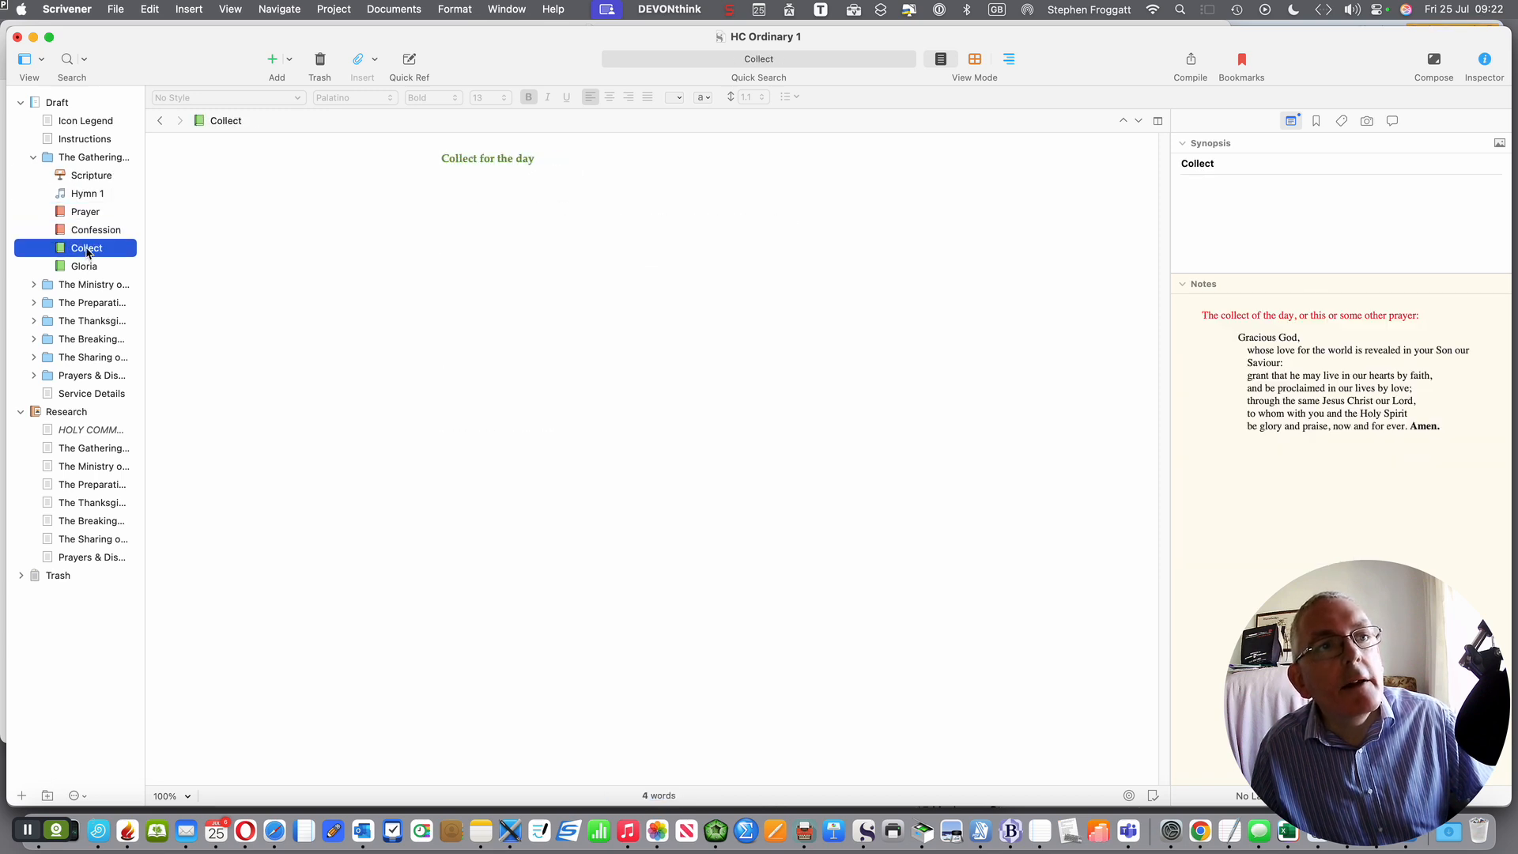
click(89, 266)
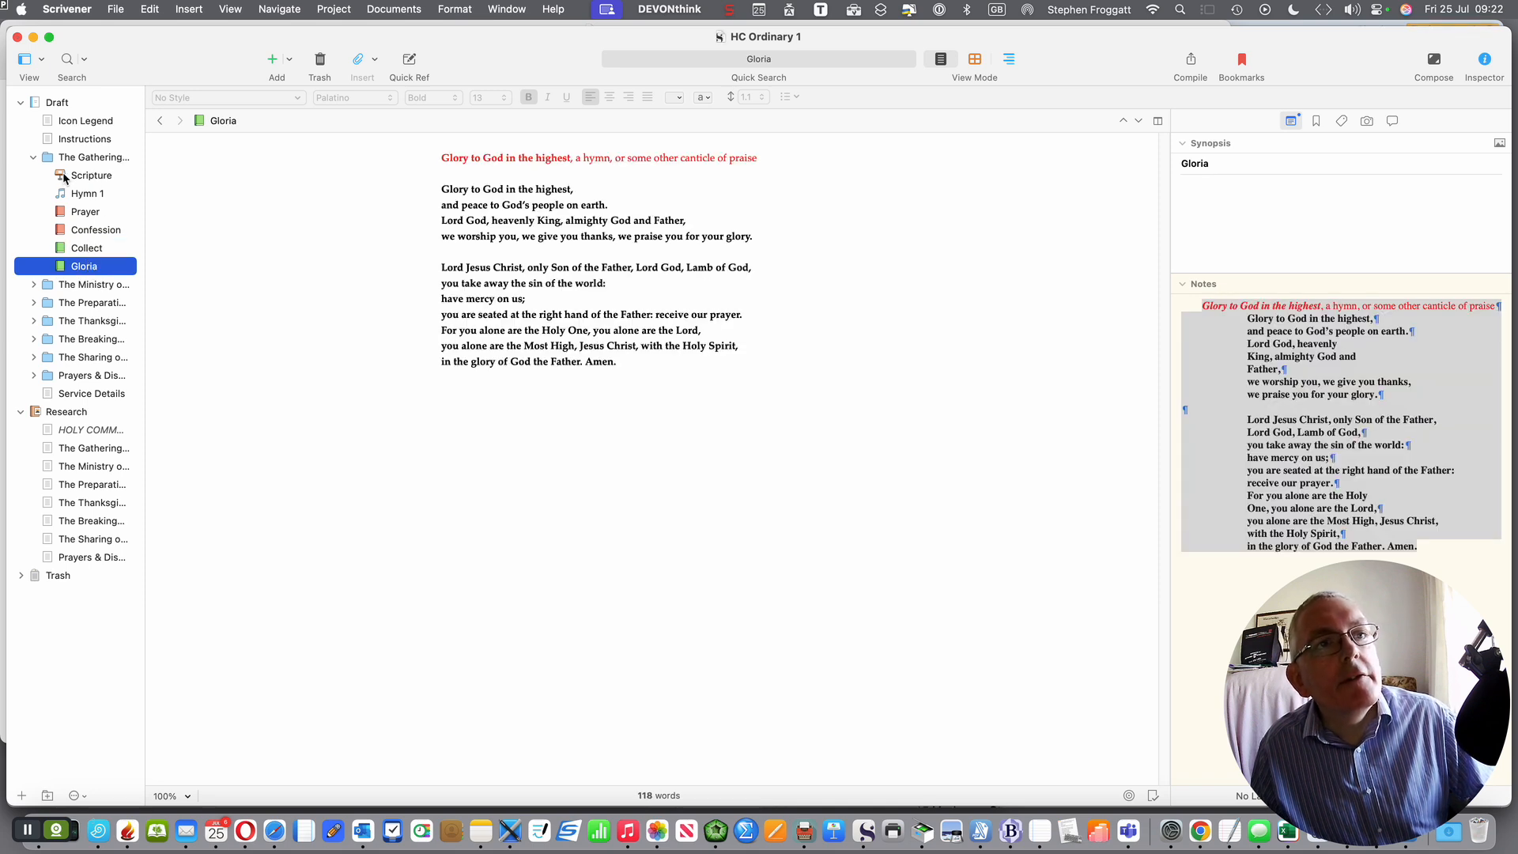
Open the Icon Legend and expand the Draft folder together with all its subfolders
click(86, 125)
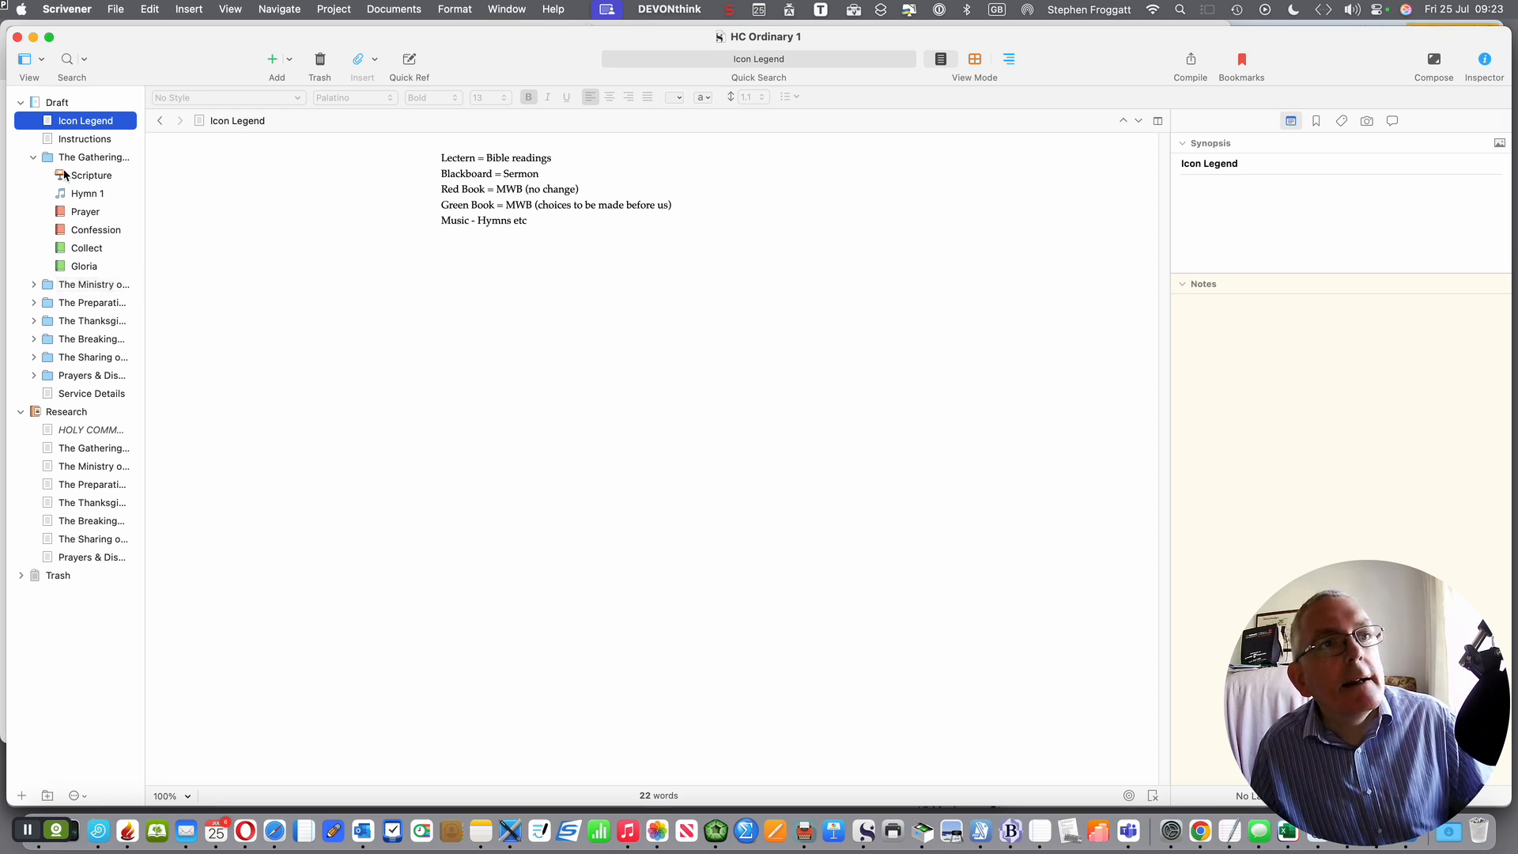
click(33, 157)
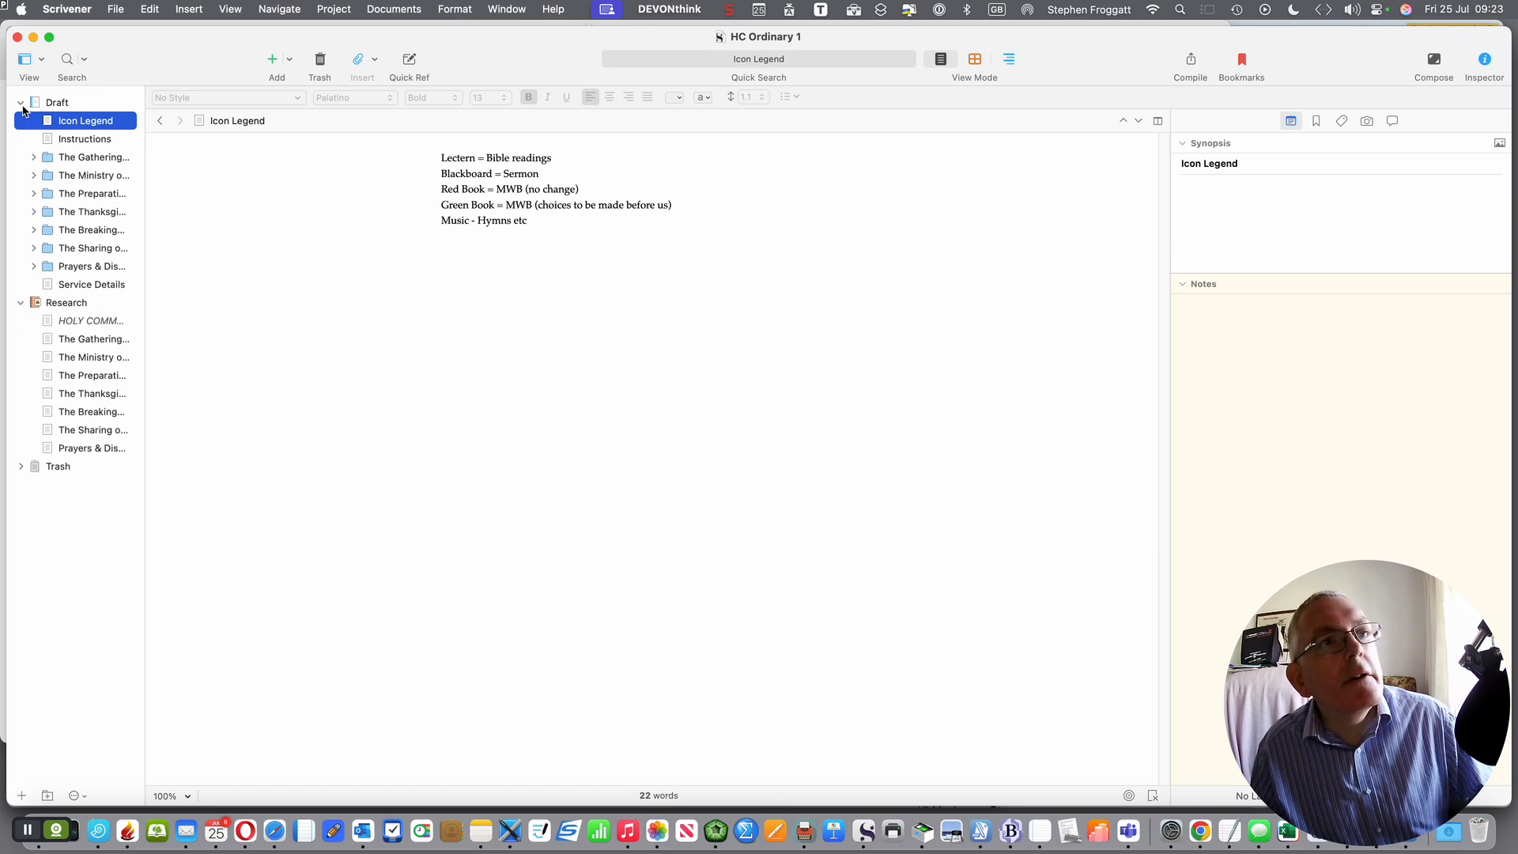
click(21, 104)
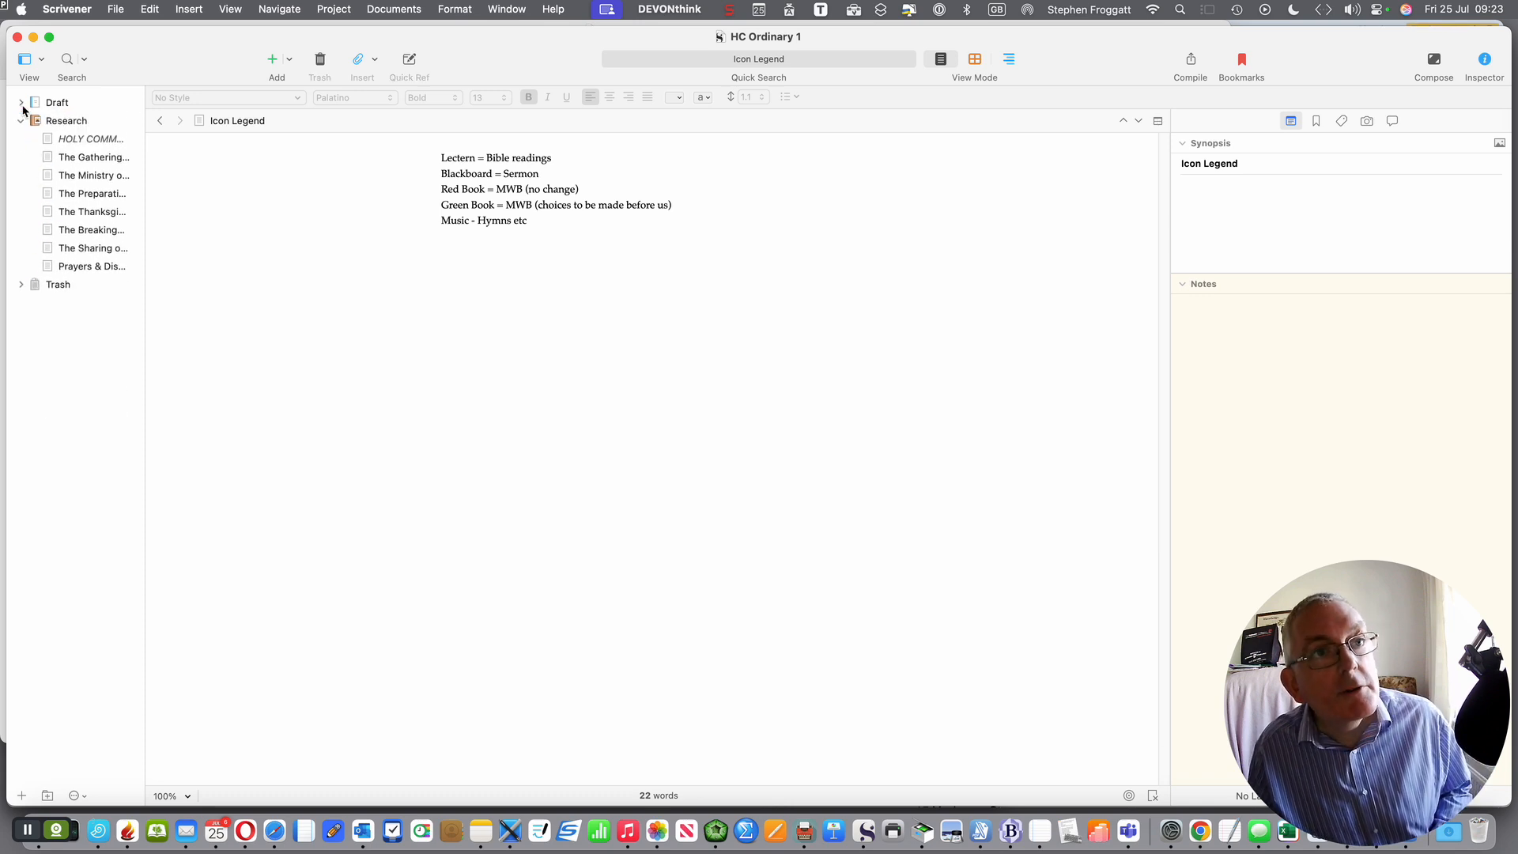
alt+click(22, 103)
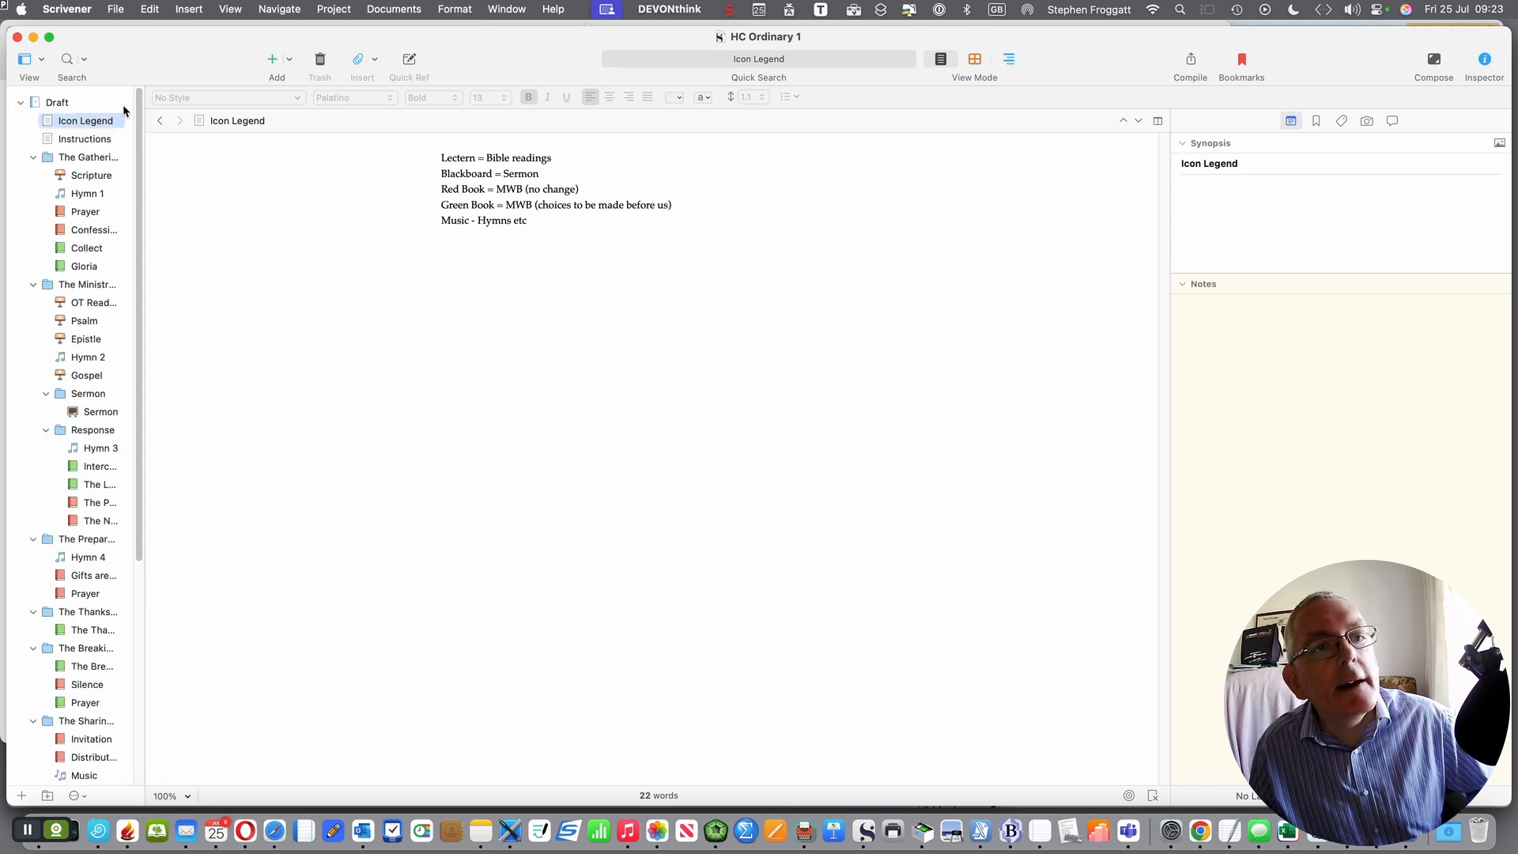
Review the Gathering documents from Scripture to Gloria, highlighting the prayer text in the Collect's notes
click(93, 176)
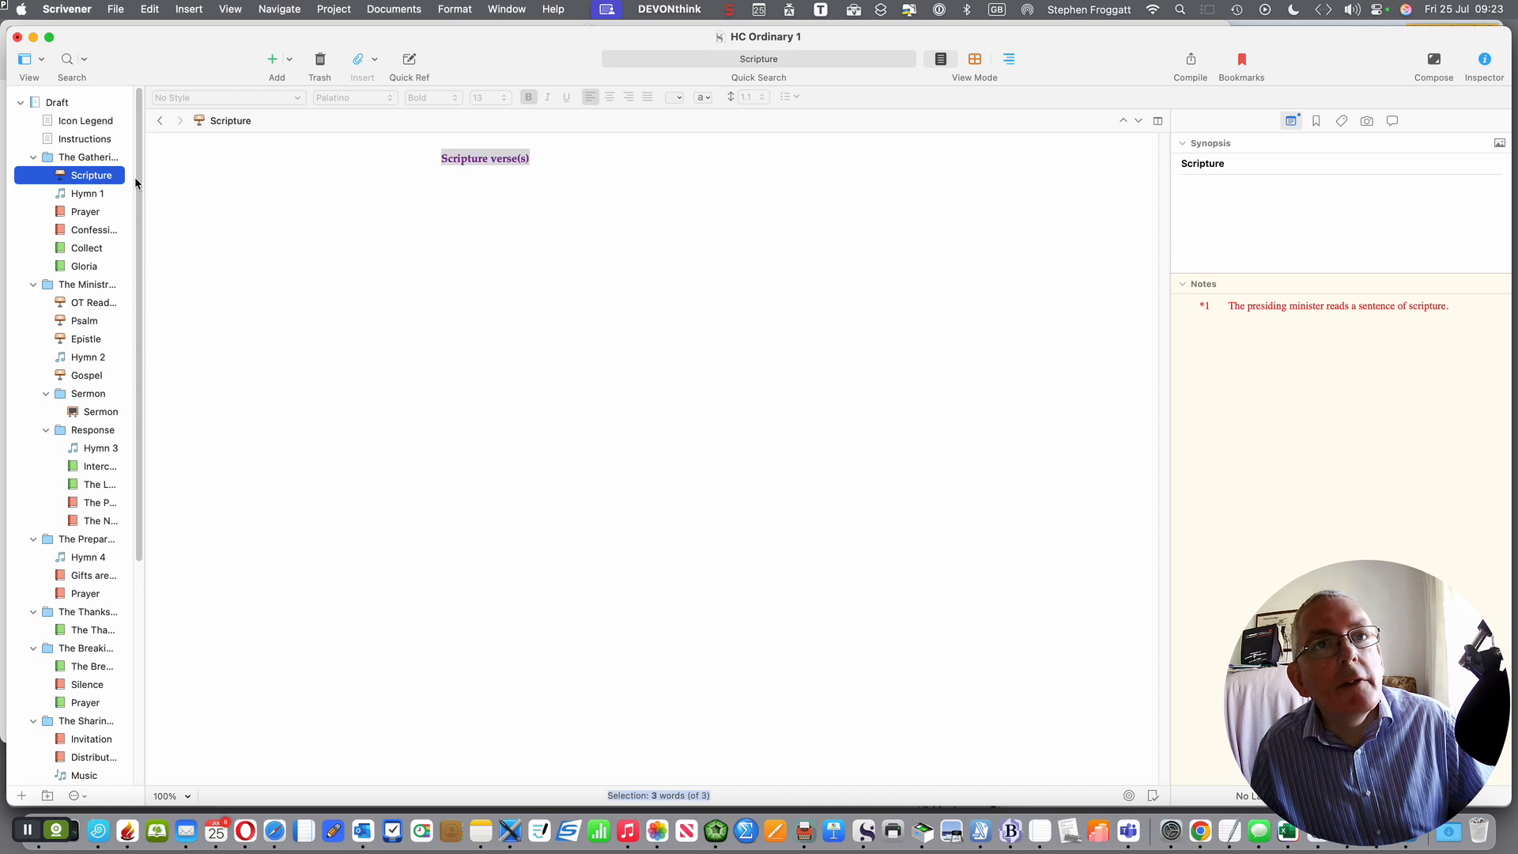
click(93, 194)
key(Down)
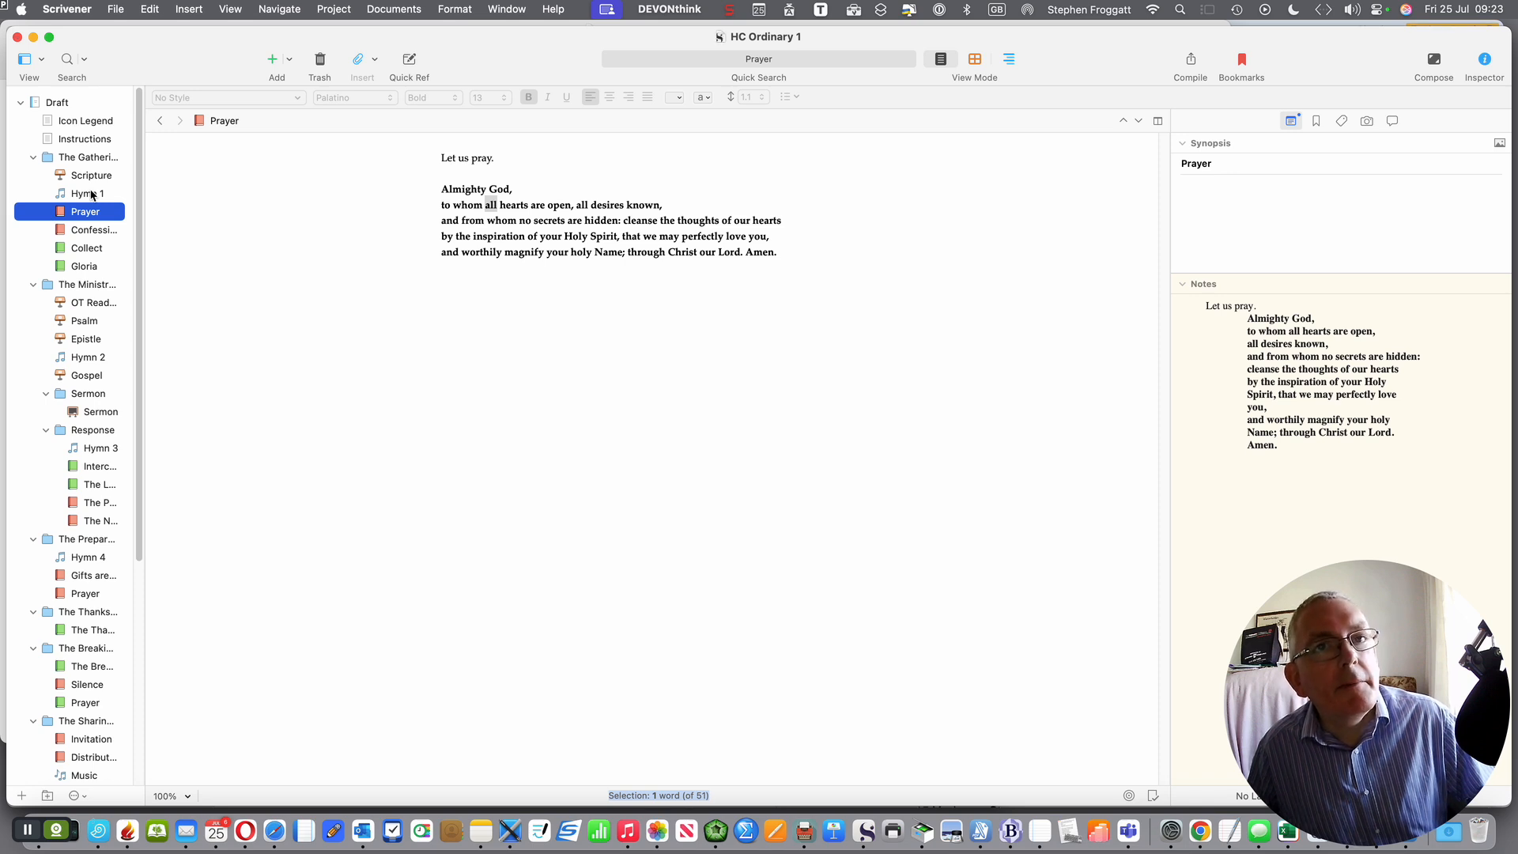
key(Down)
key(Down)
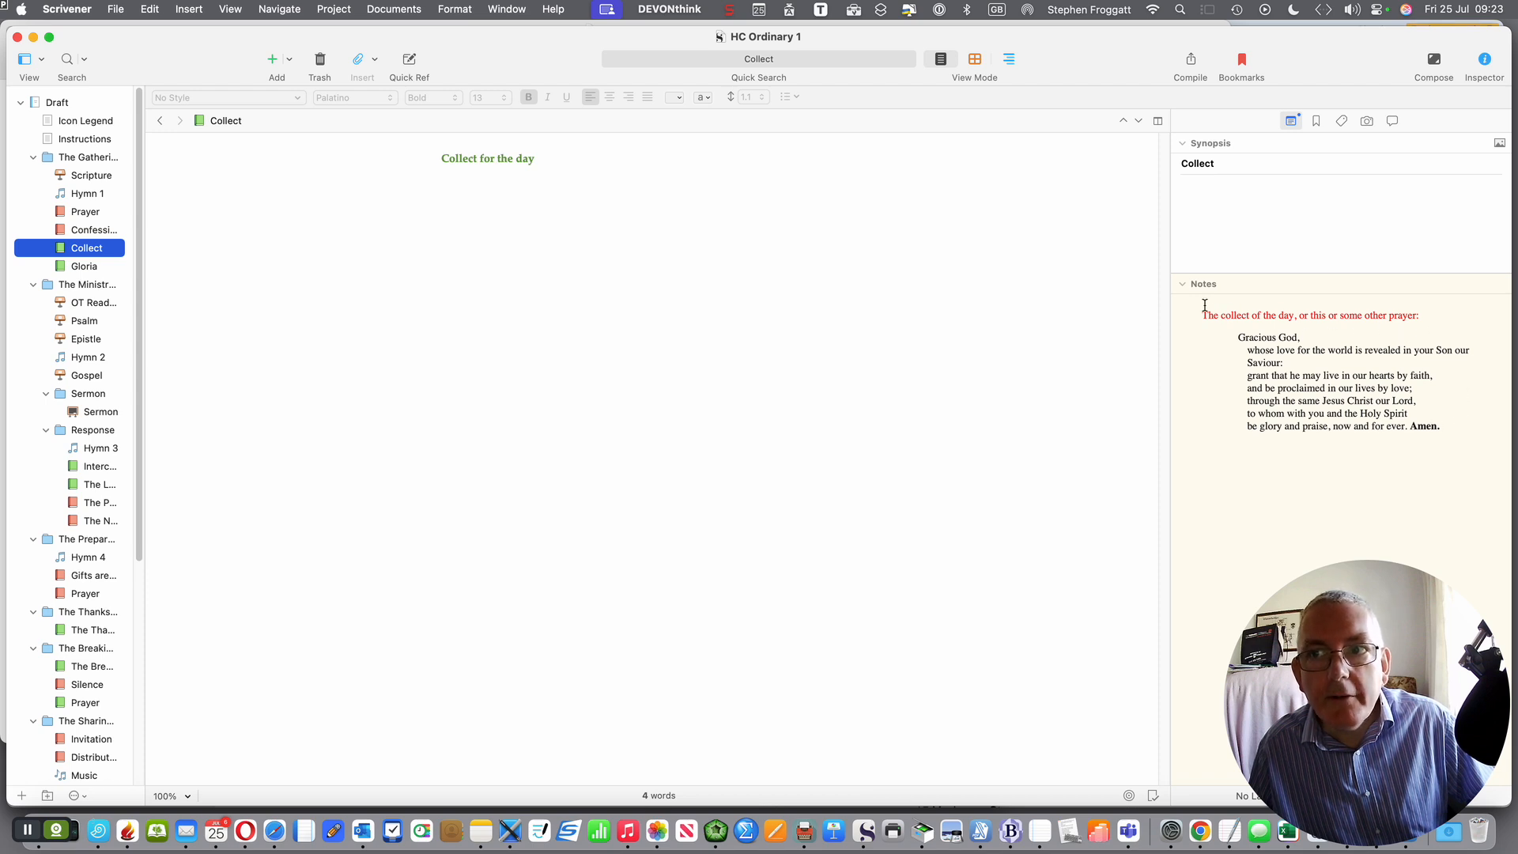
drag(1465, 430, 1238, 337)
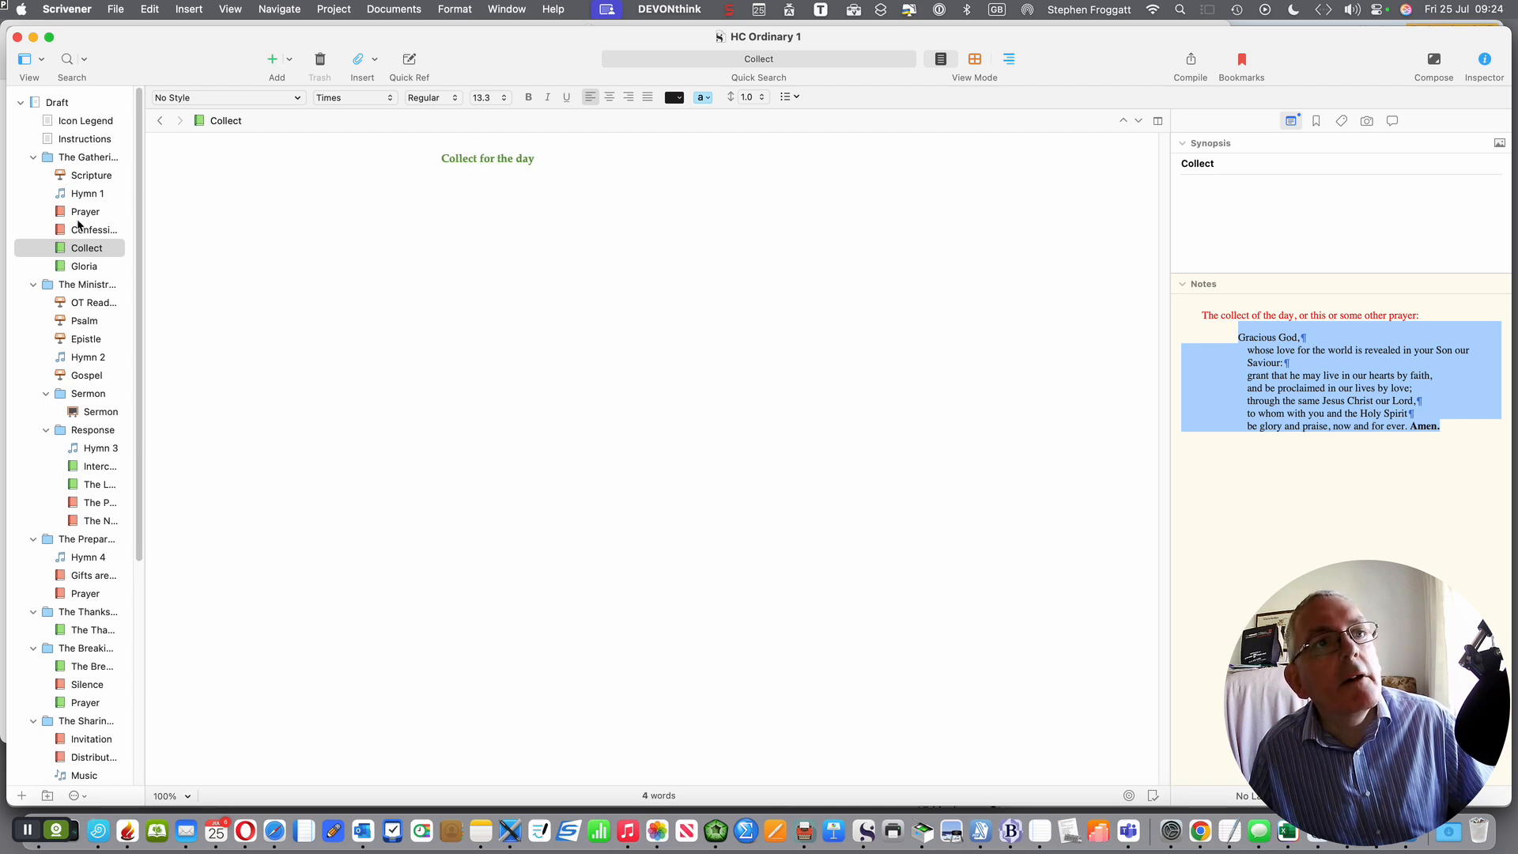
click(85, 266)
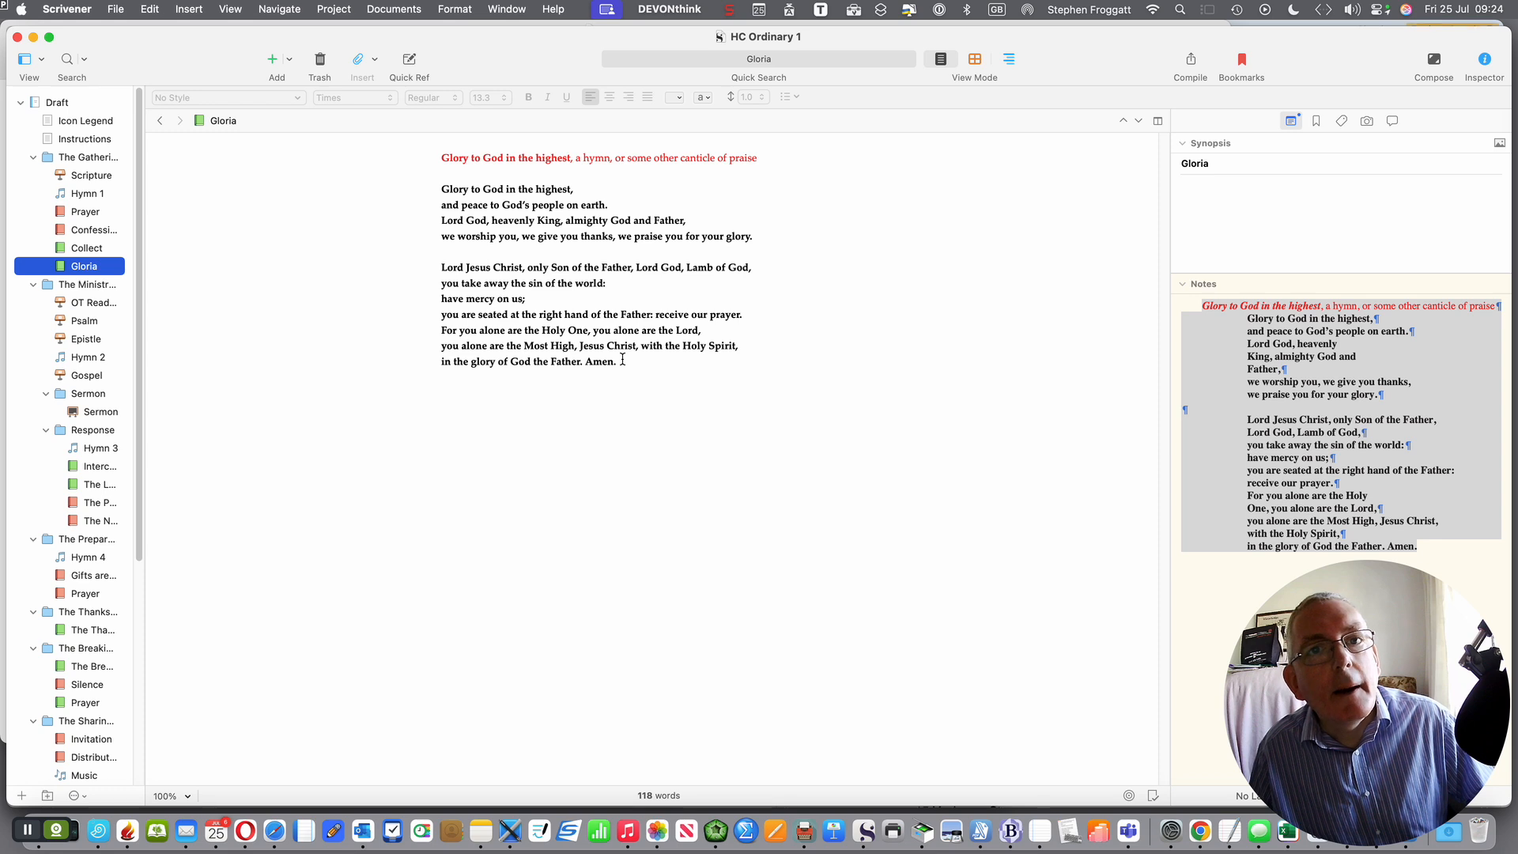
Examine the Ministry of the Word documents, including OT Reading, Psalm, Sermon, Intercessions, The Lord's Prayer and The Nicene Creed, and survey the remaining outline
click(83, 306)
click(83, 319)
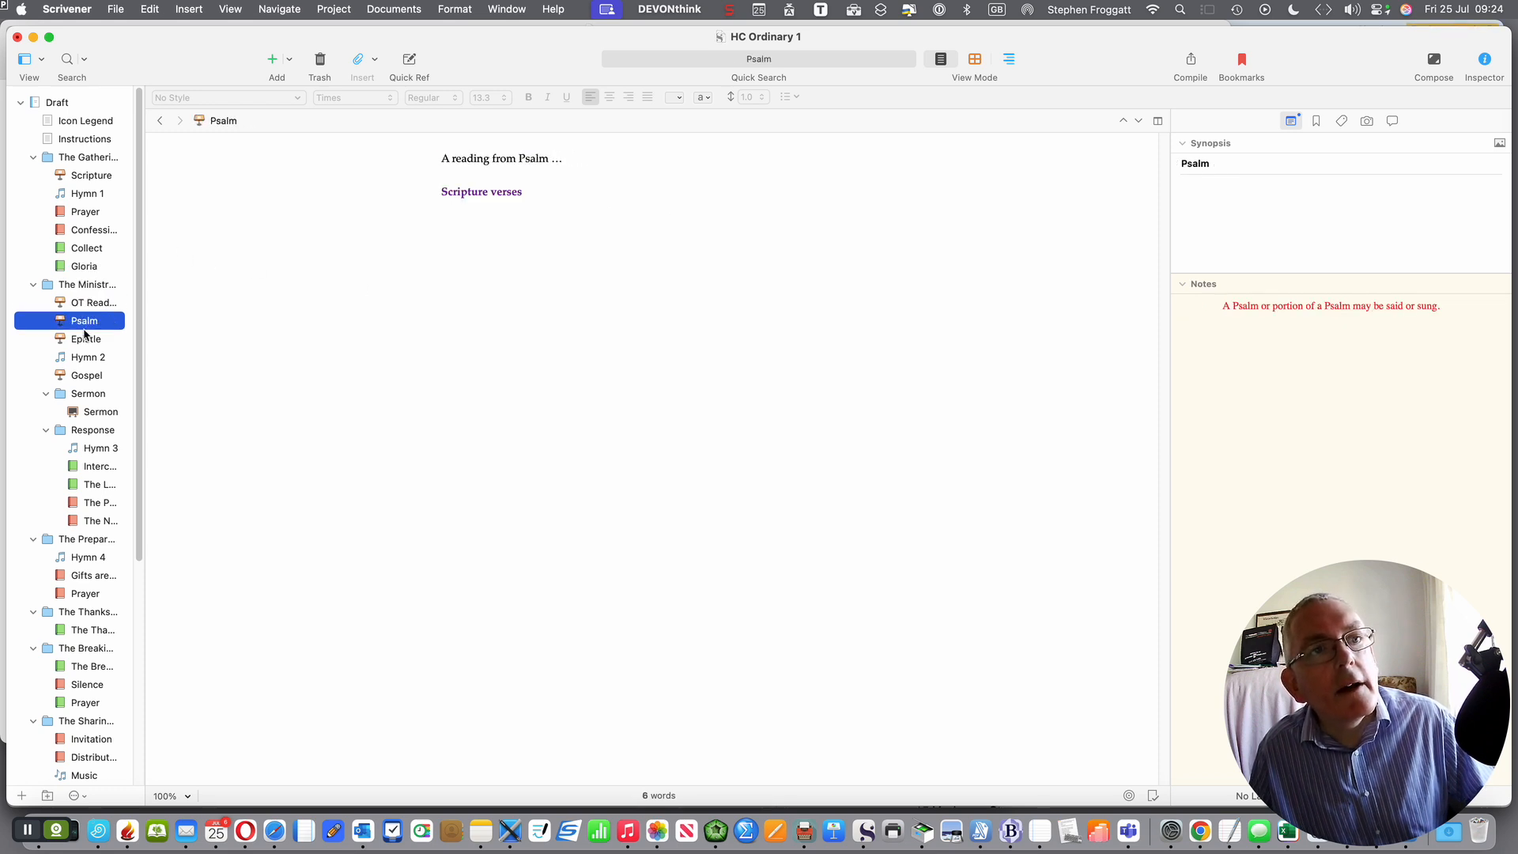
click(83, 411)
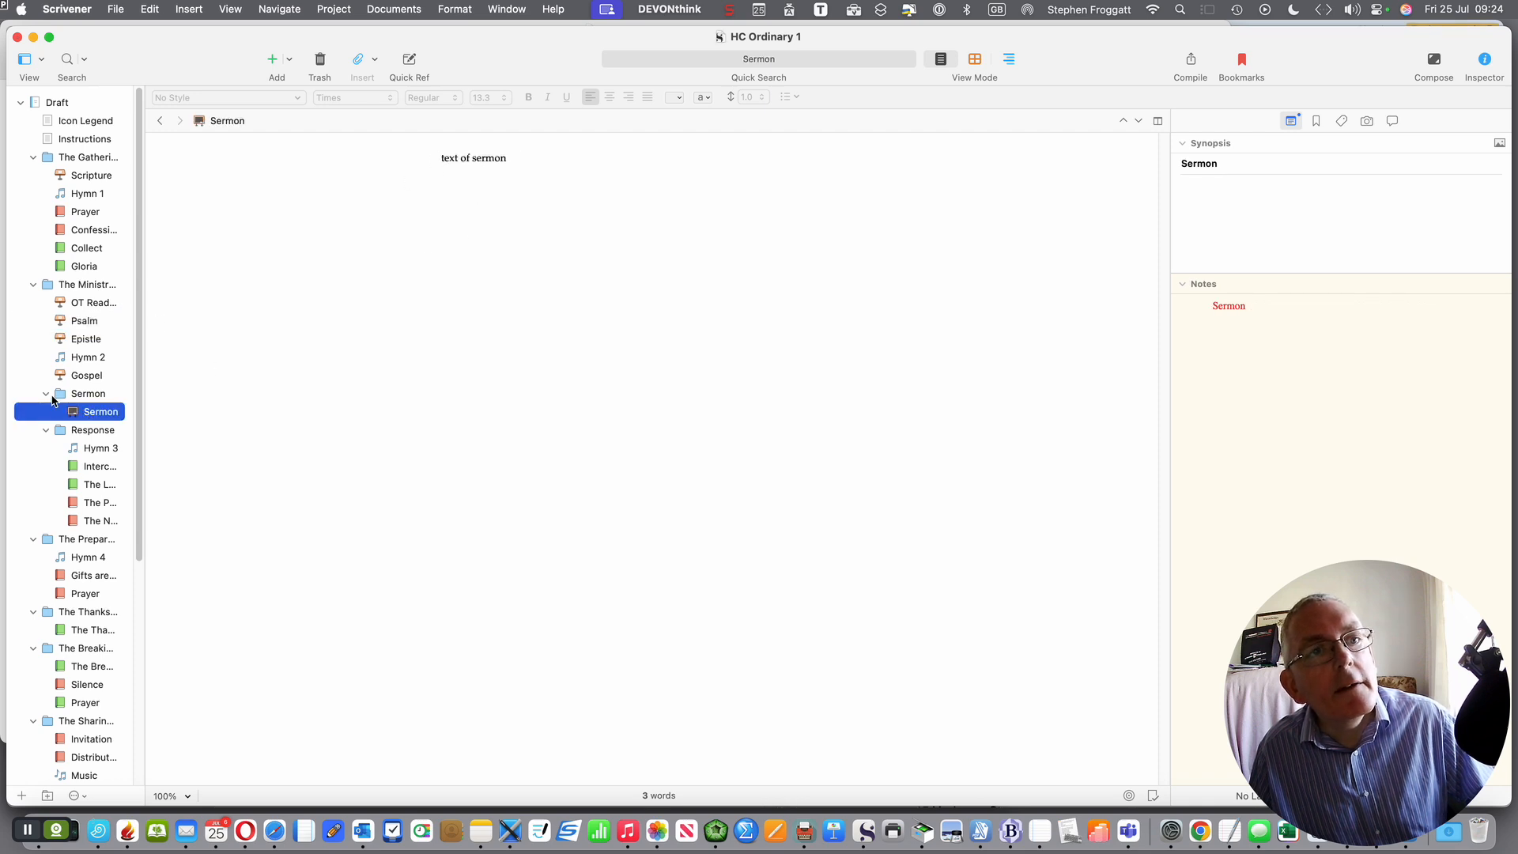
scroll(79, 386, down, 5)
click(102, 196)
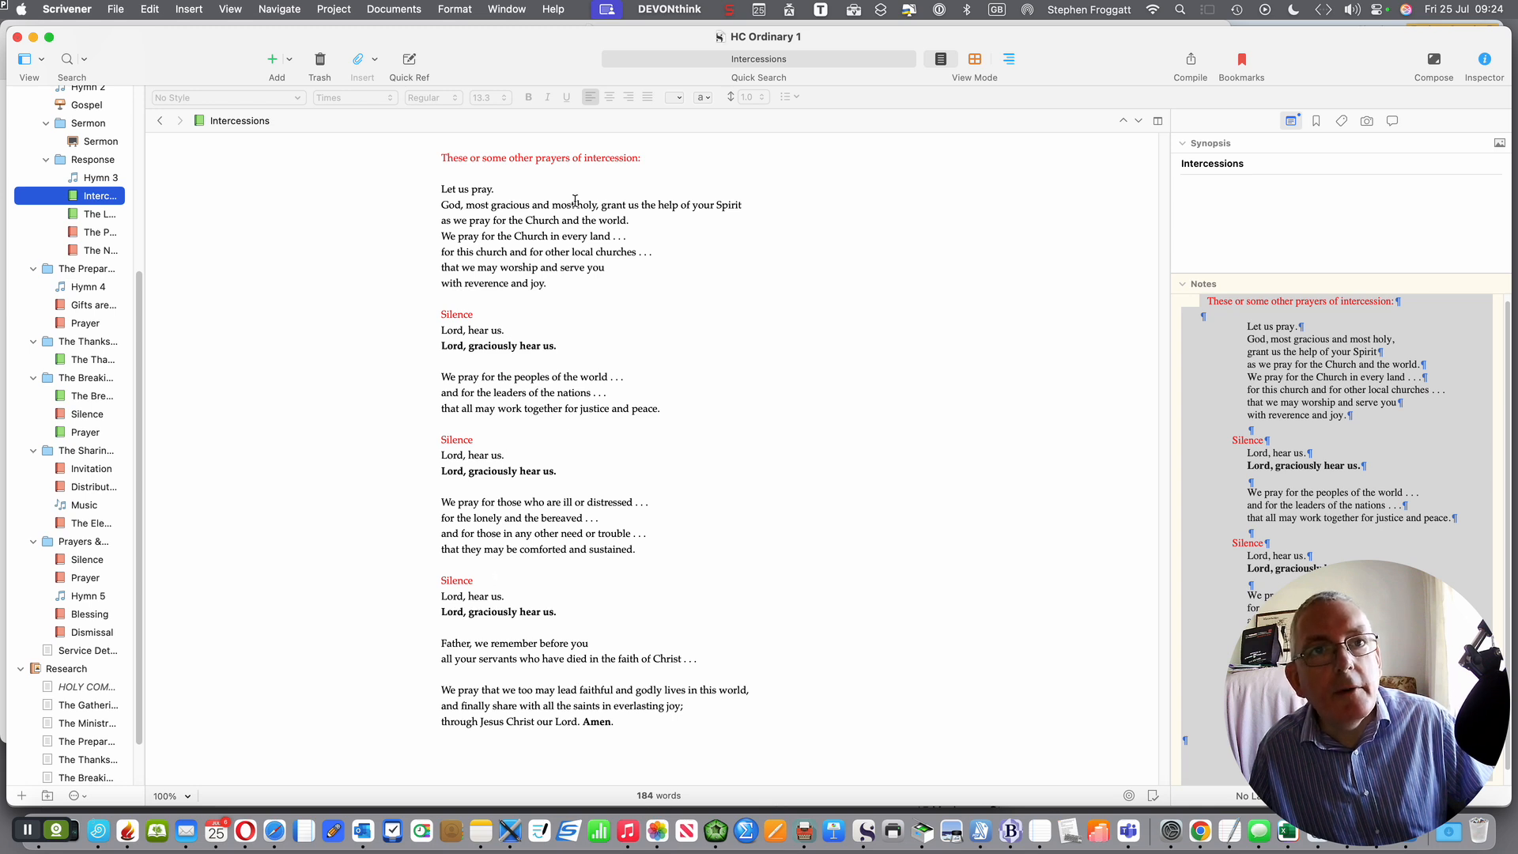
click(544, 274)
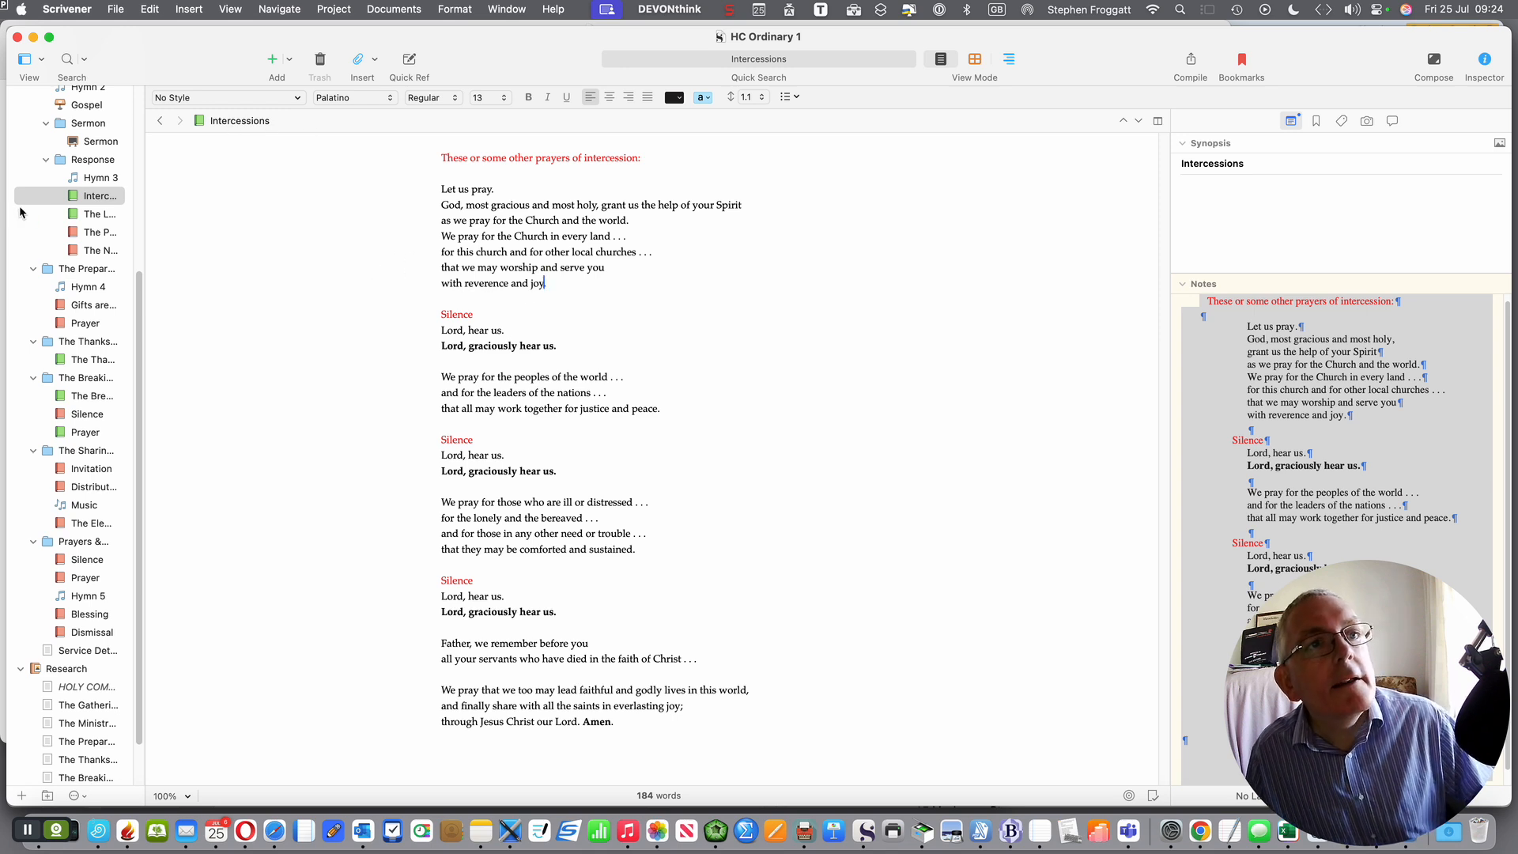
click(94, 216)
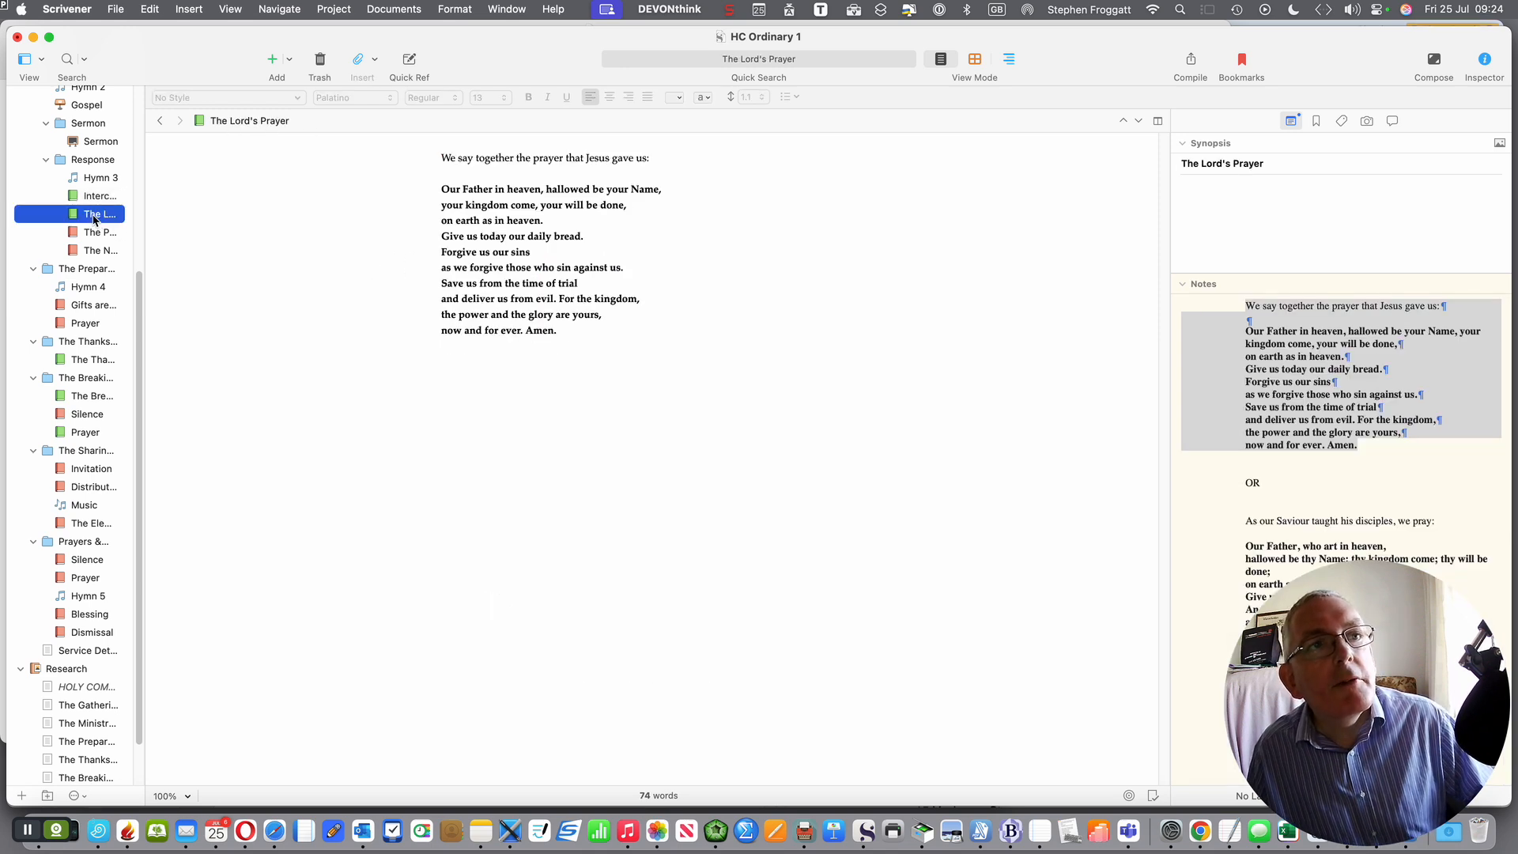
scroll(1279, 516, up, 1)
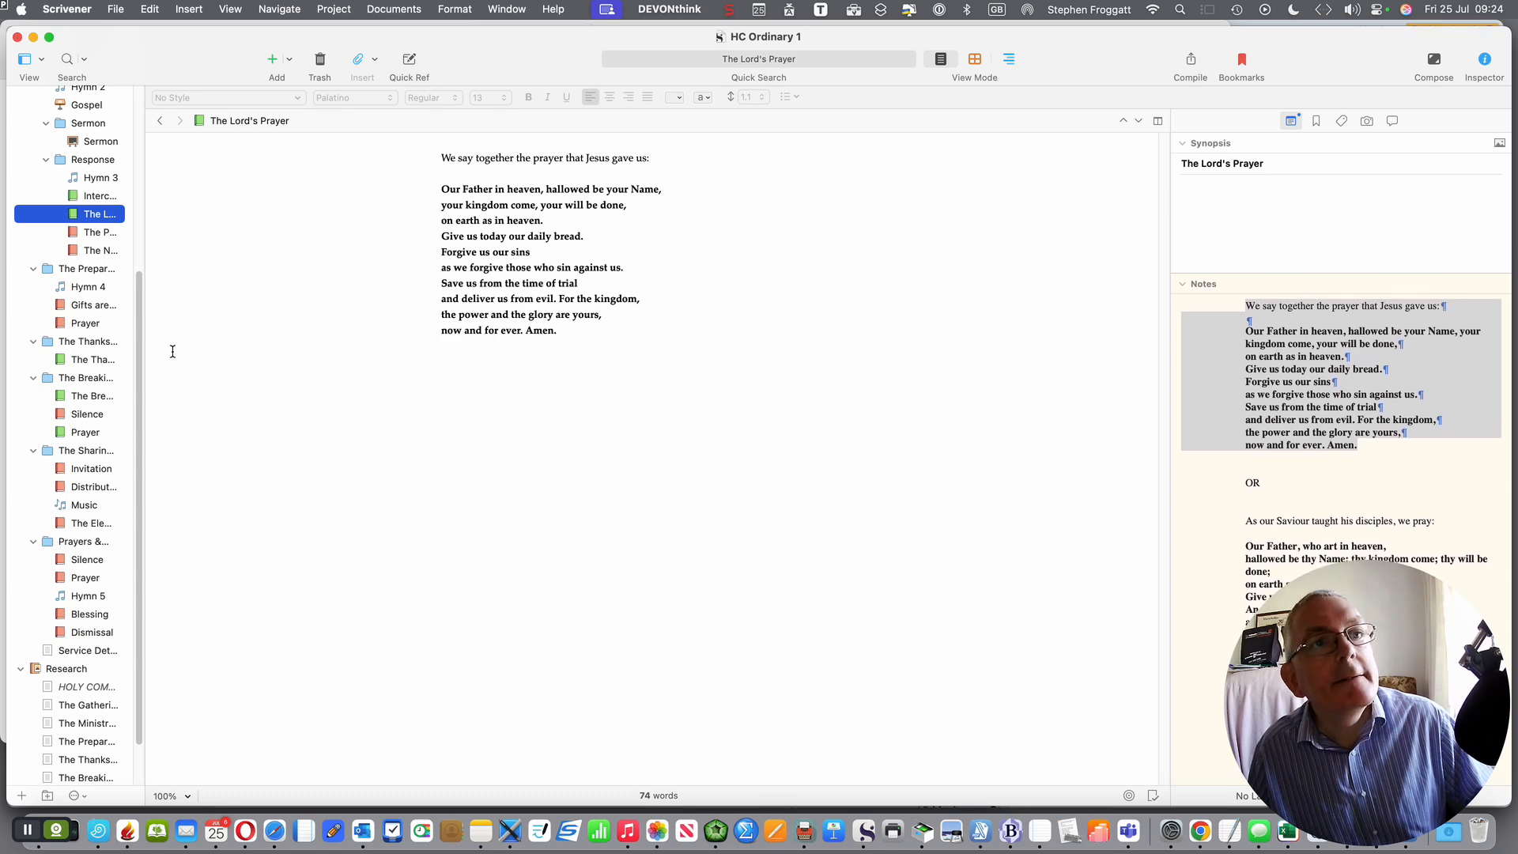
click(88, 252)
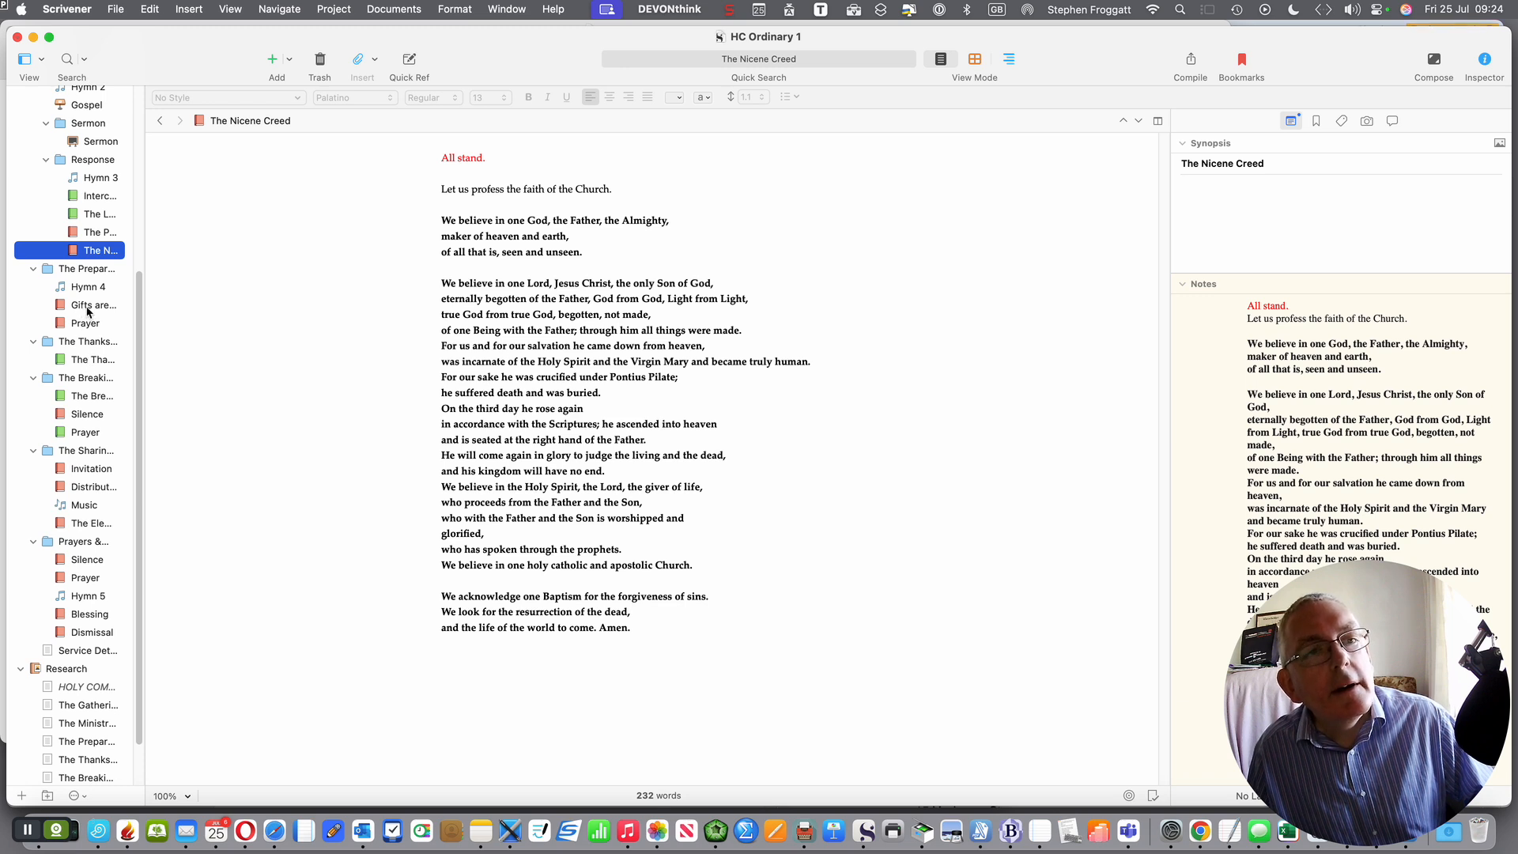
scroll(91, 395, down, 3)
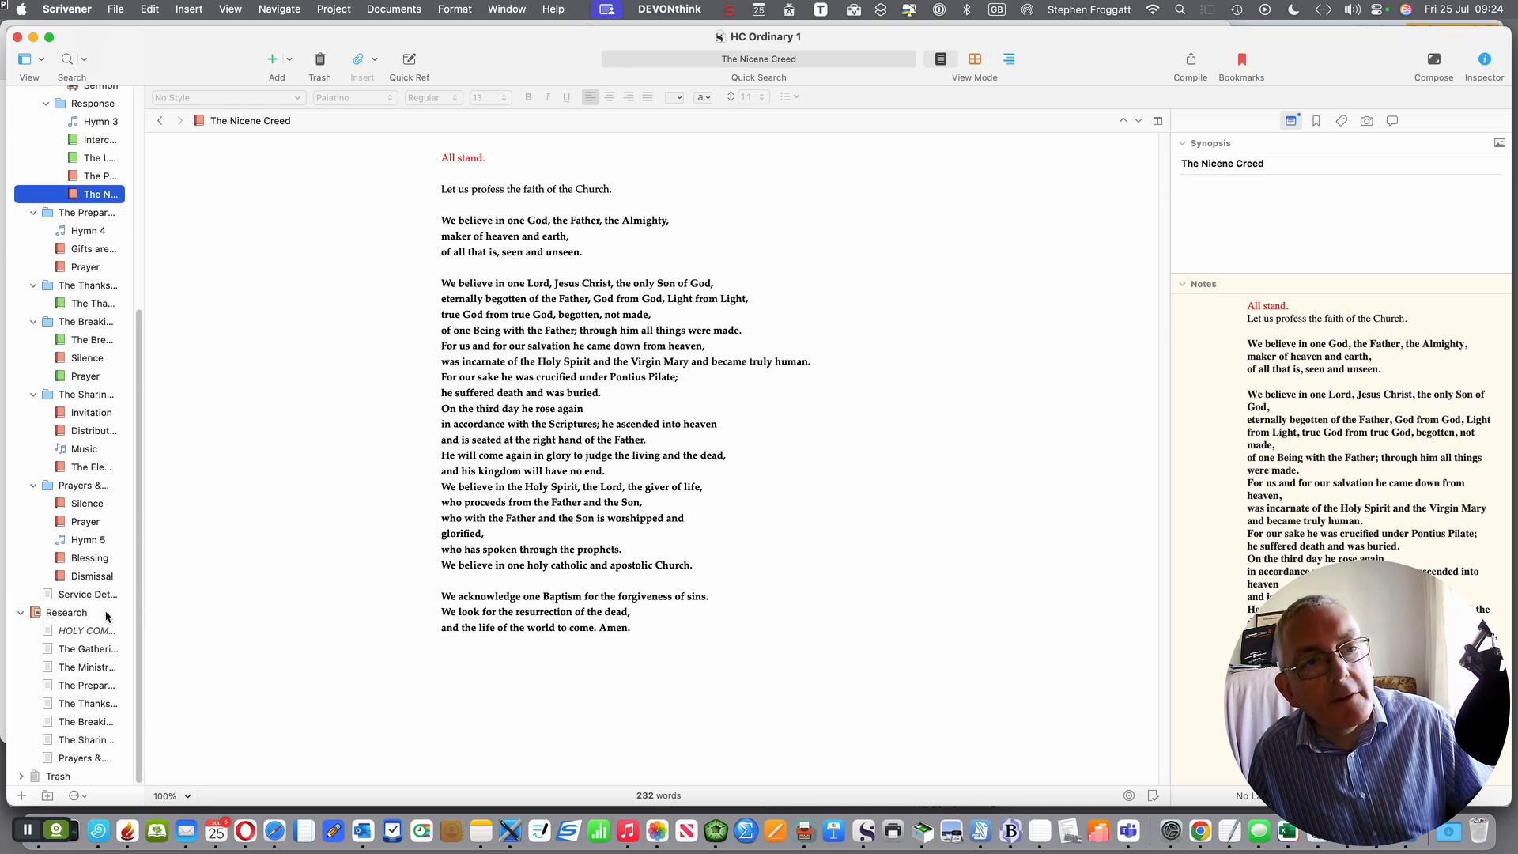
scroll(98, 667, up, 8)
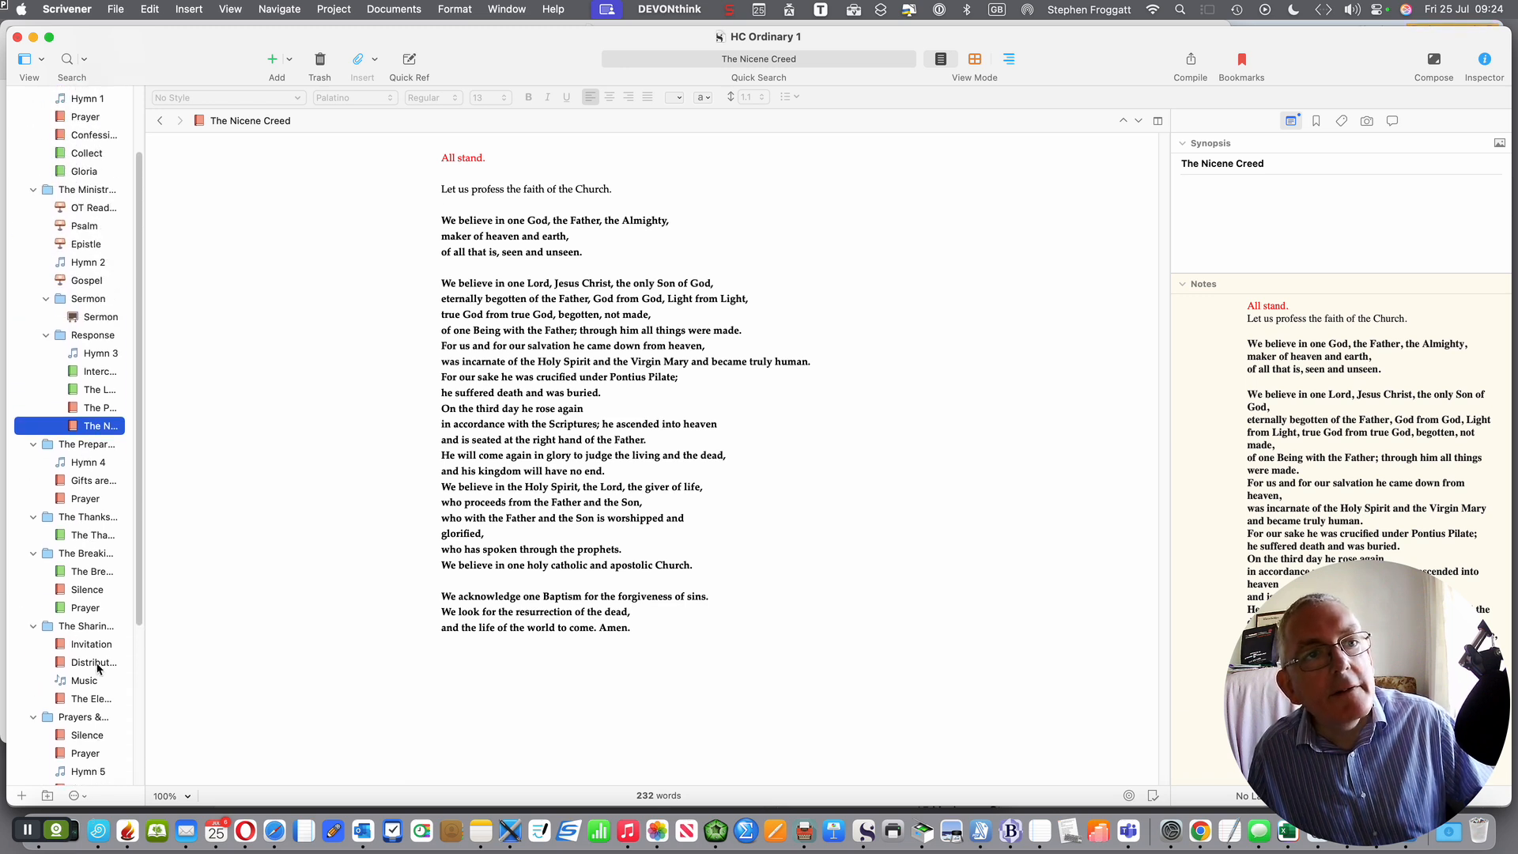
scroll(88, 430, up, 3)
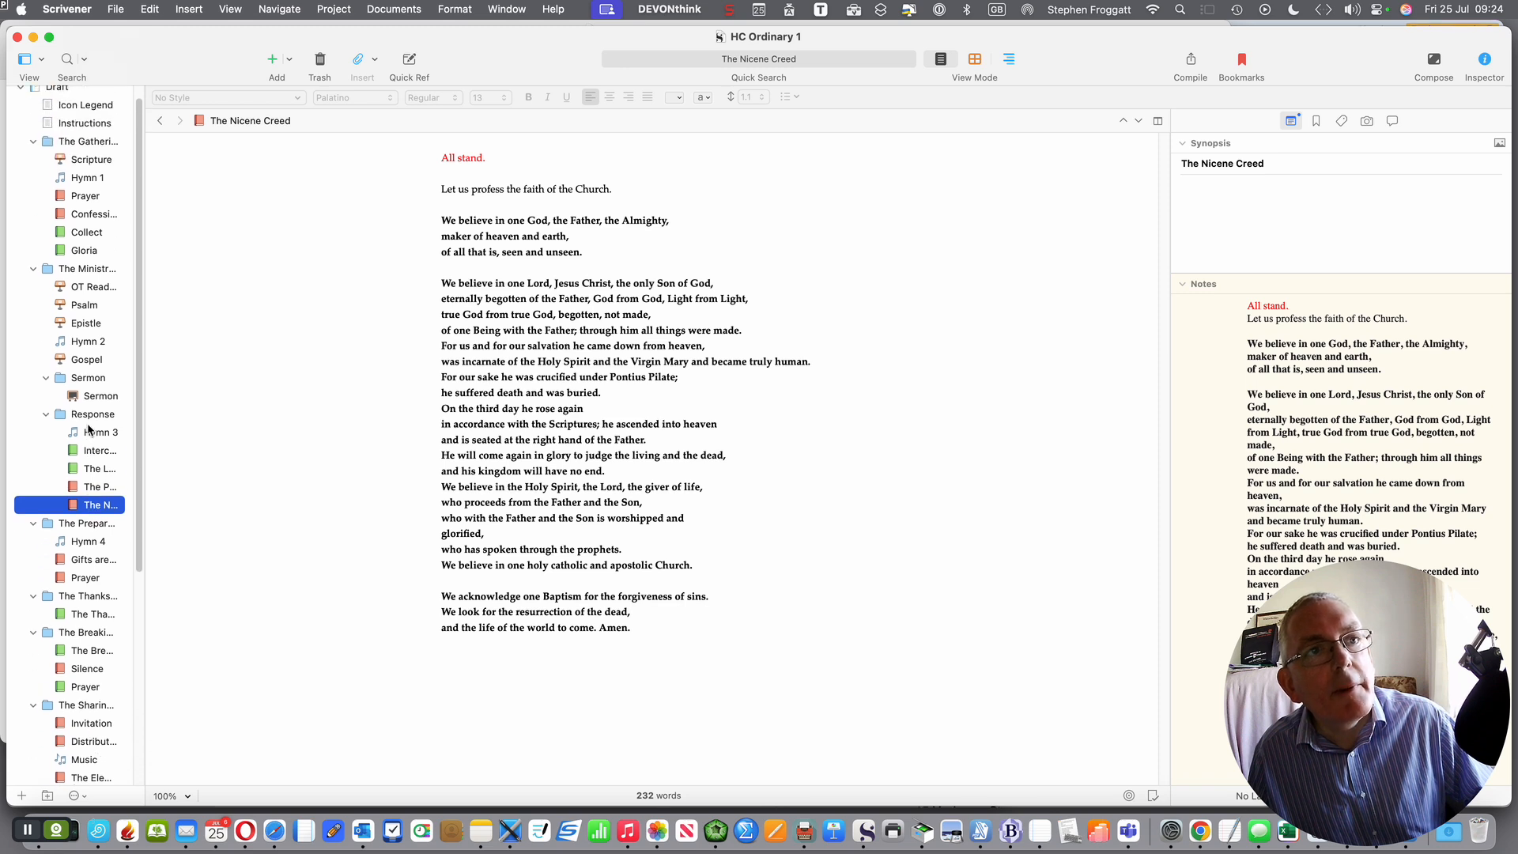
scroll(89, 430, down, 4)
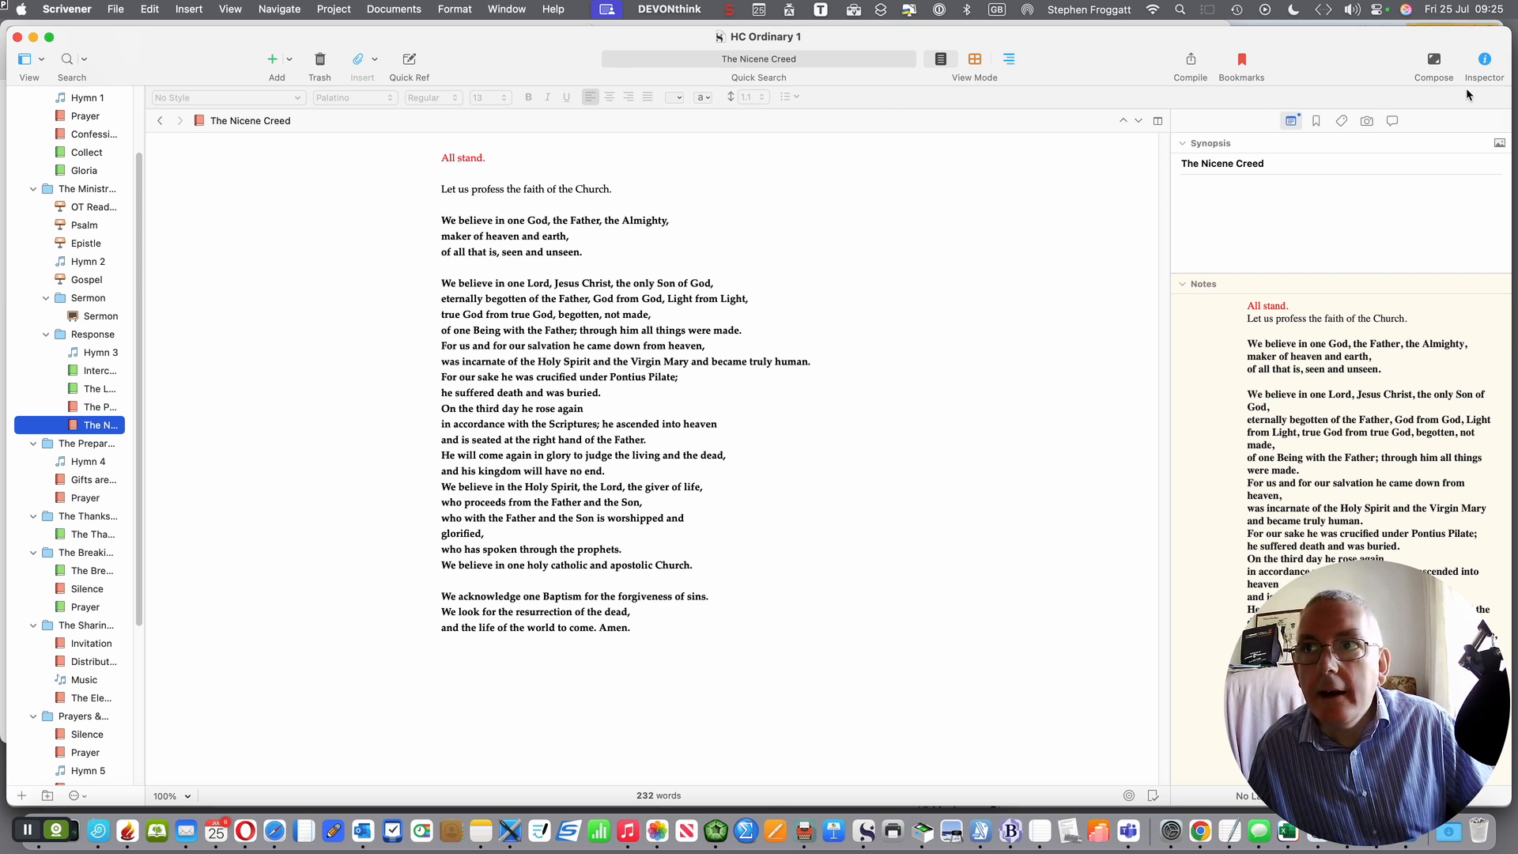
Exclude The Nicene Creed document from compile in its metadata
click(1485, 62)
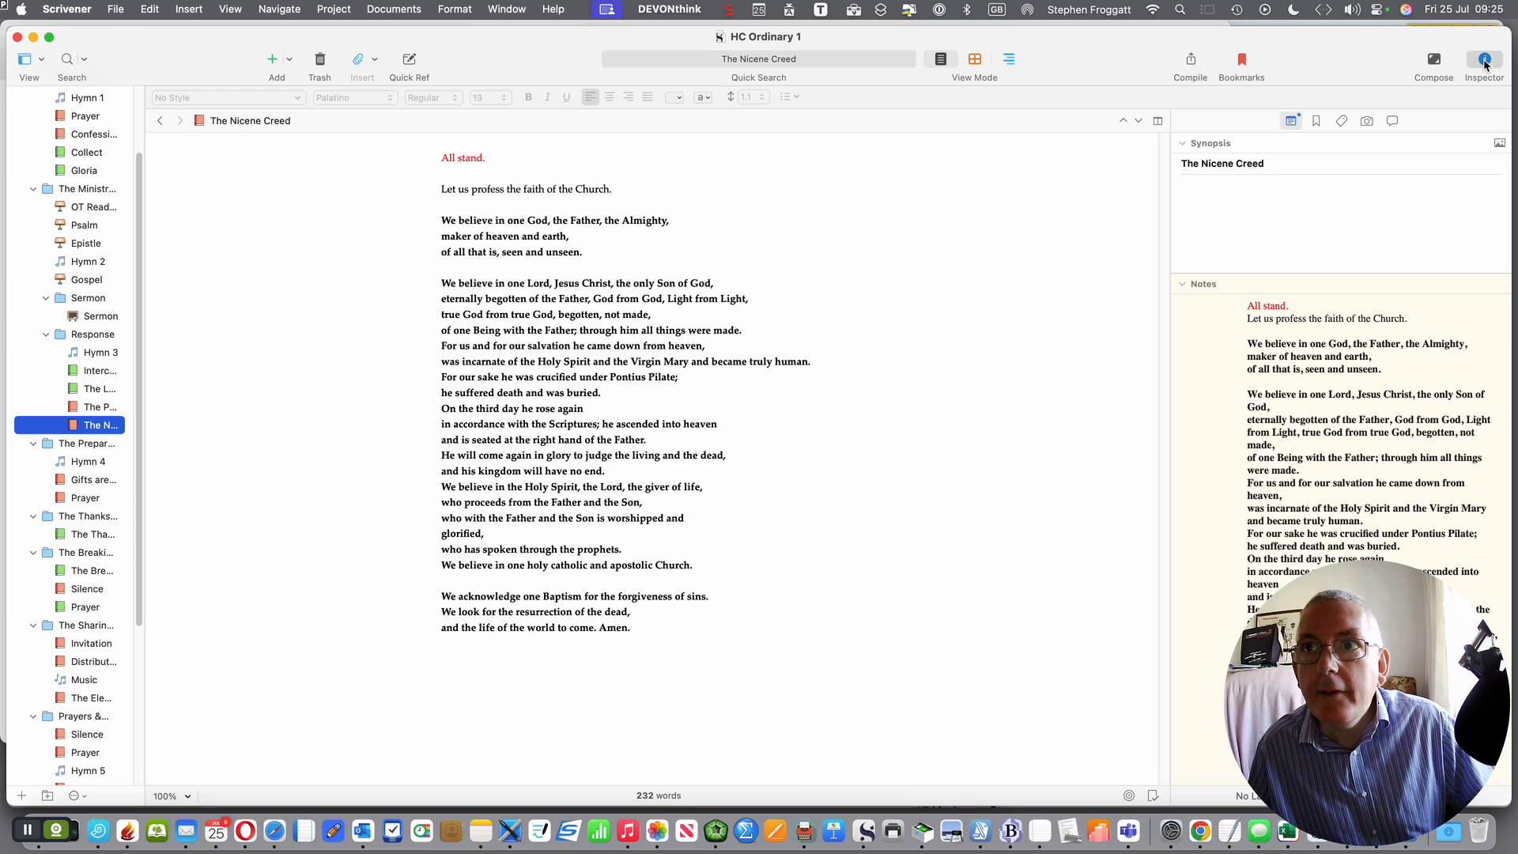
click(1484, 63)
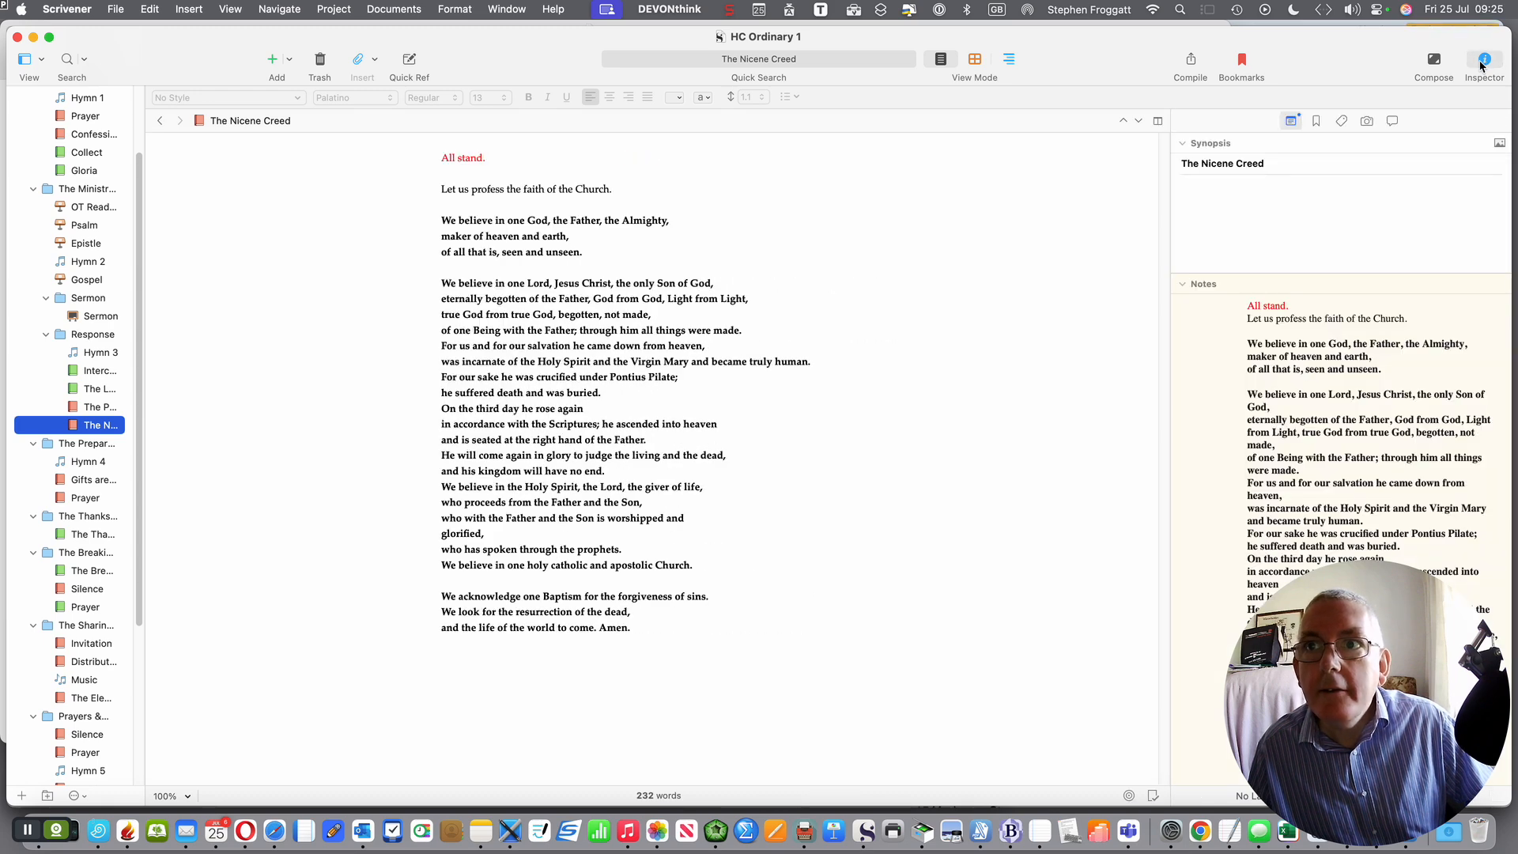
click(1342, 122)
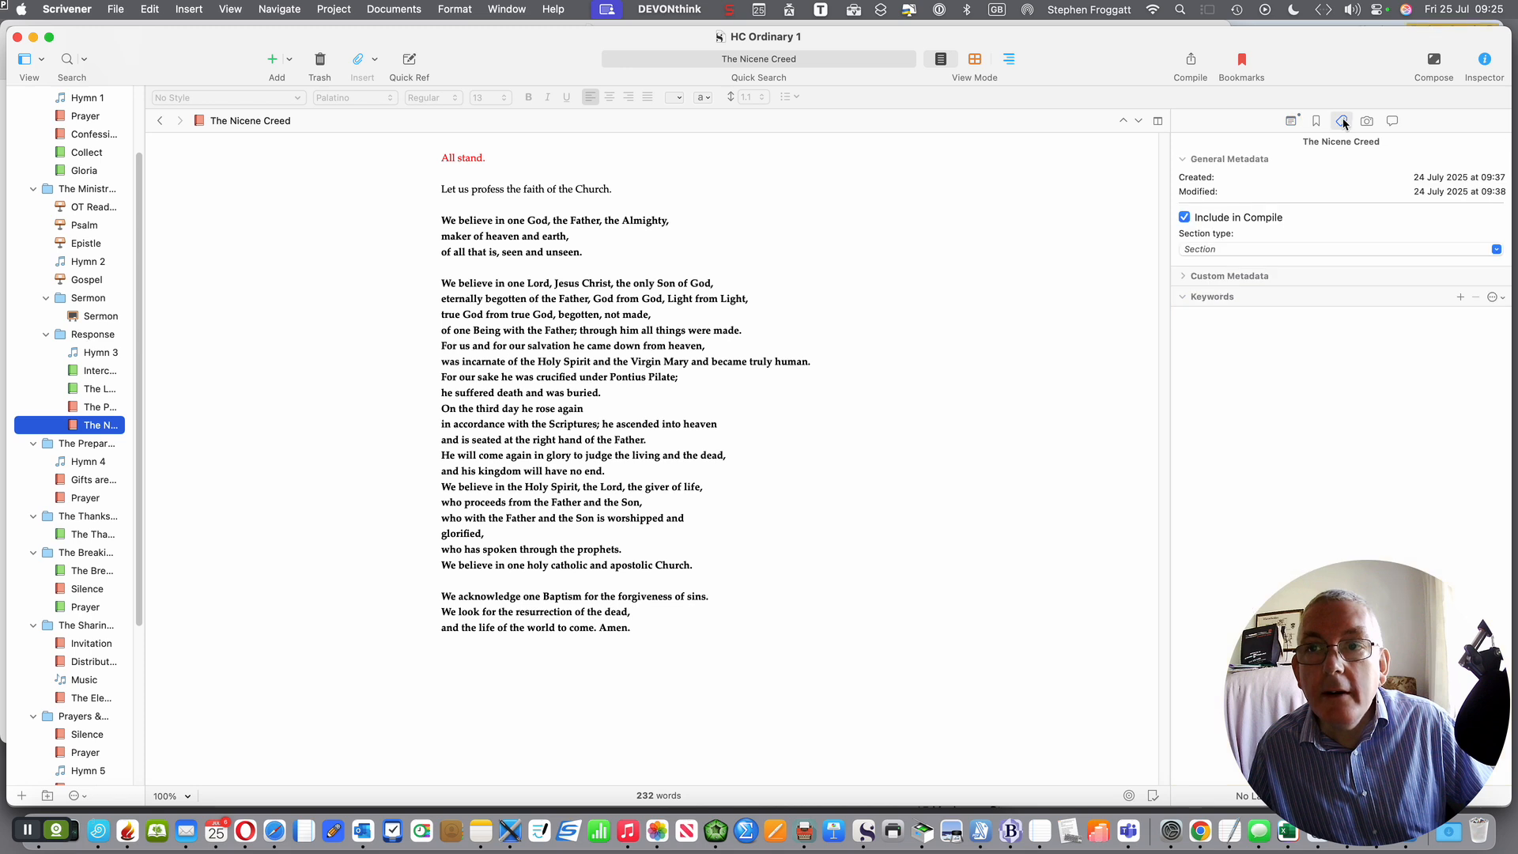
click(1185, 219)
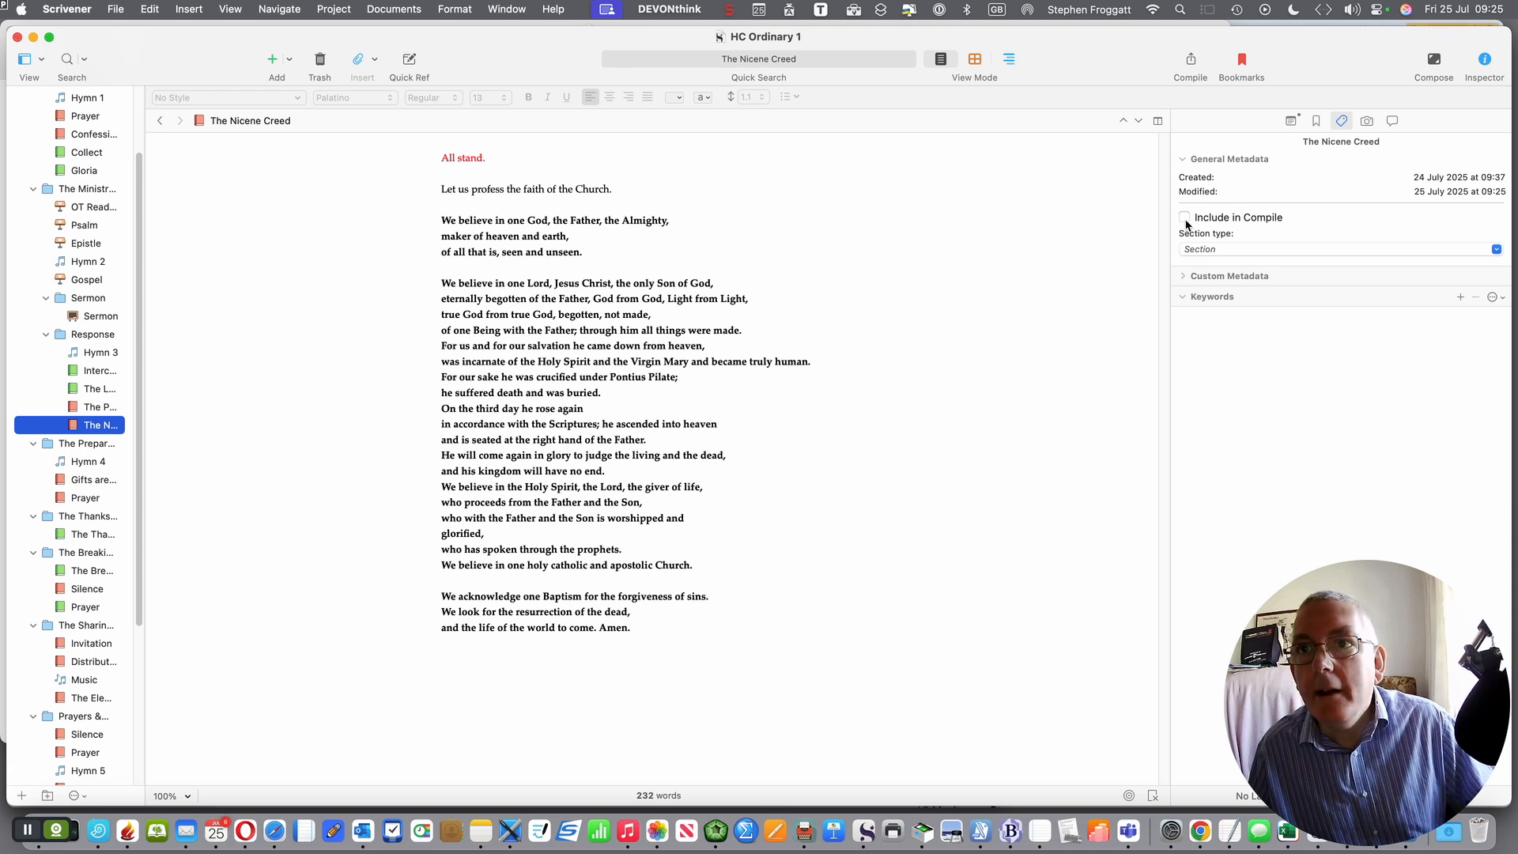
Include The Nicene Creed document in compile again, and open Hymn 4 in the preparation section
click(1185, 218)
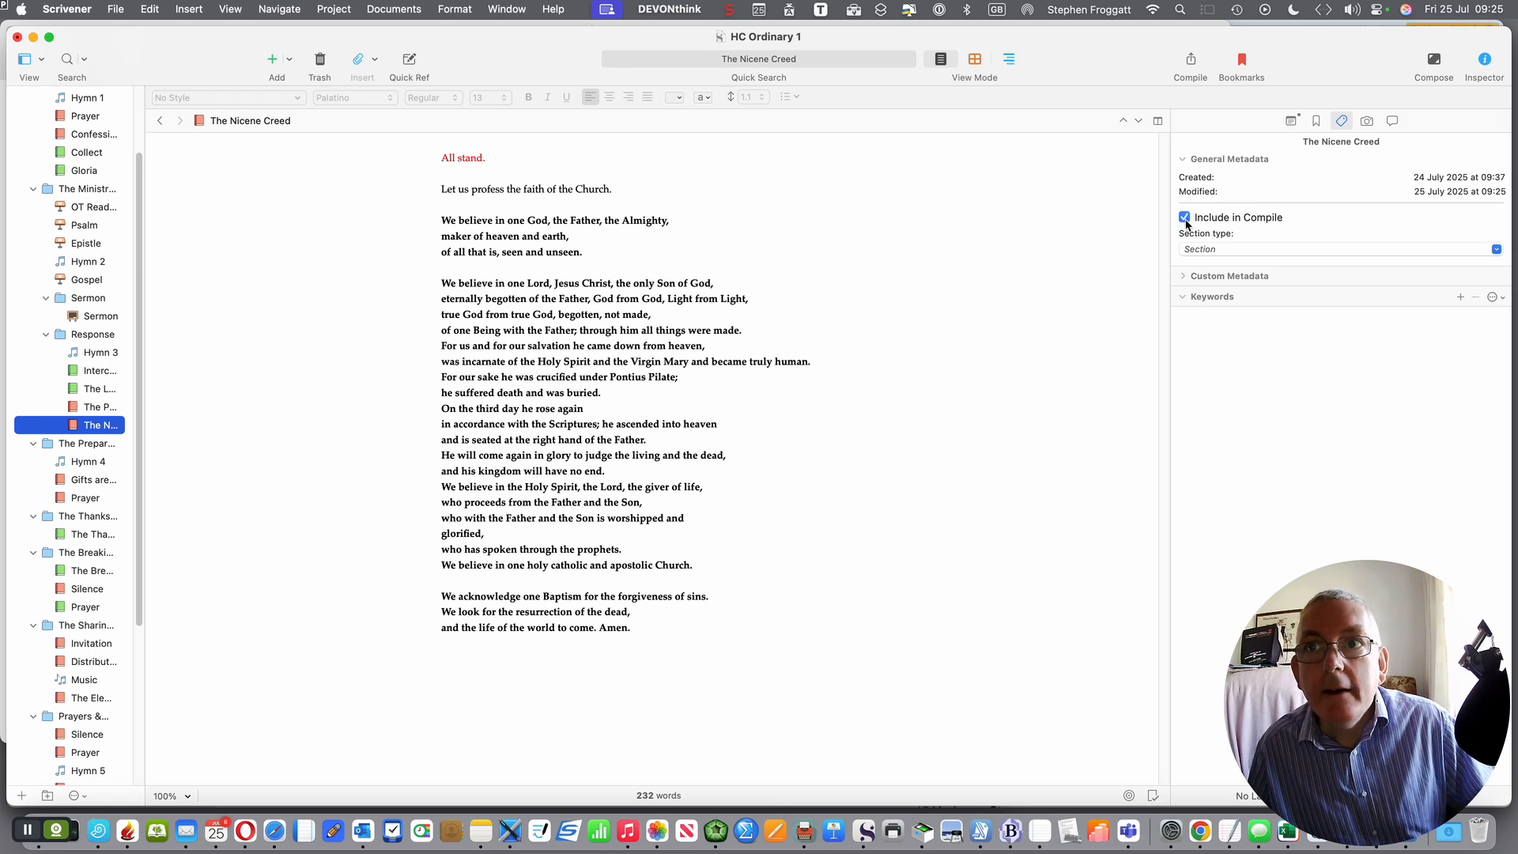
click(89, 462)
scroll(85, 451, down, 5)
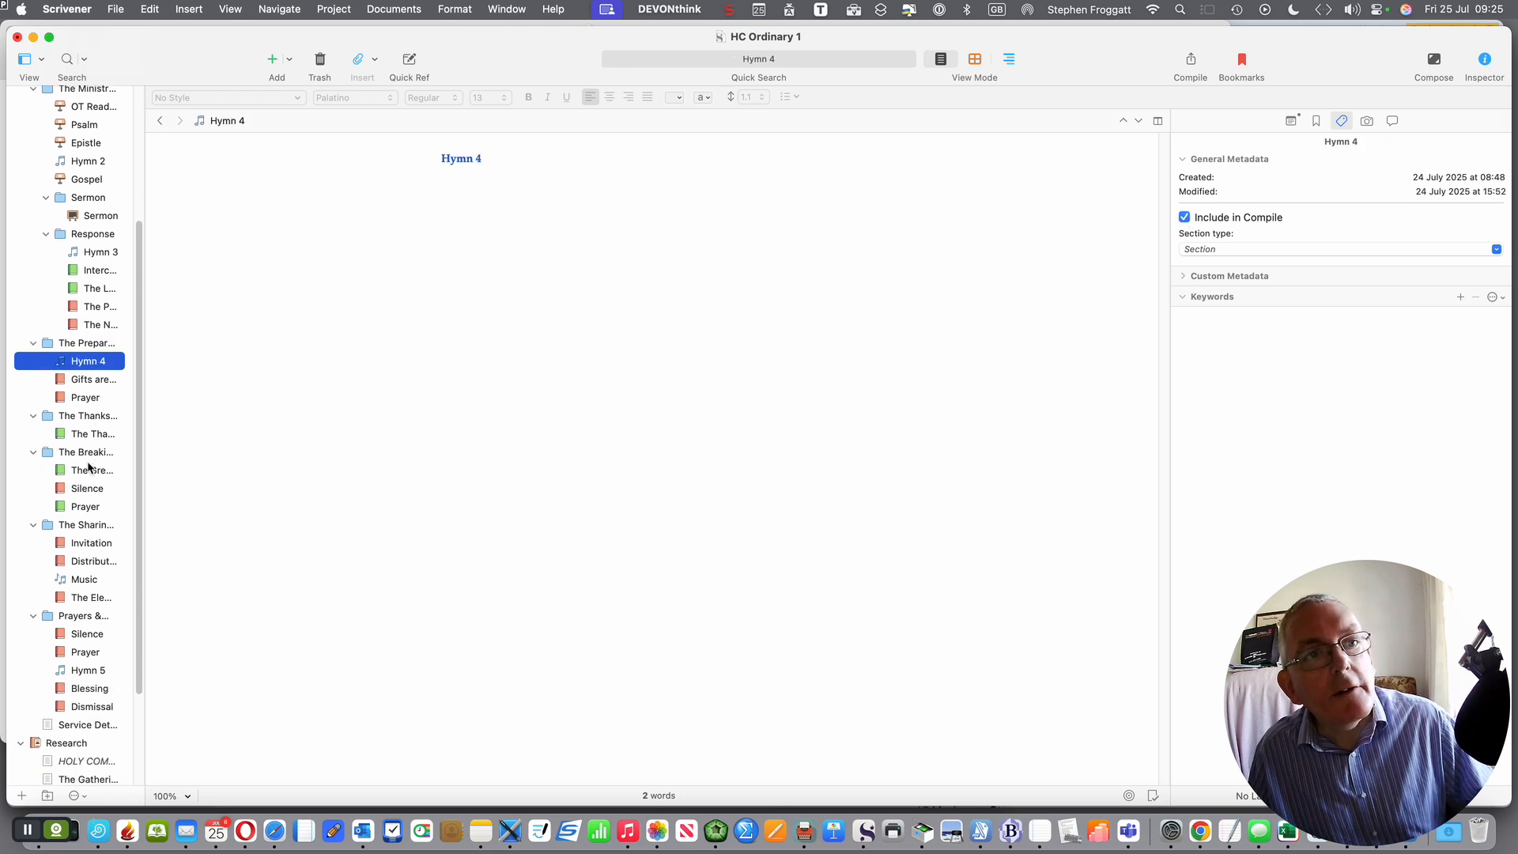
Examine The Thanksgiving Prayer's full text together with its notes, including the Trinity Sunday and All Saints Day alternatives
click(84, 387)
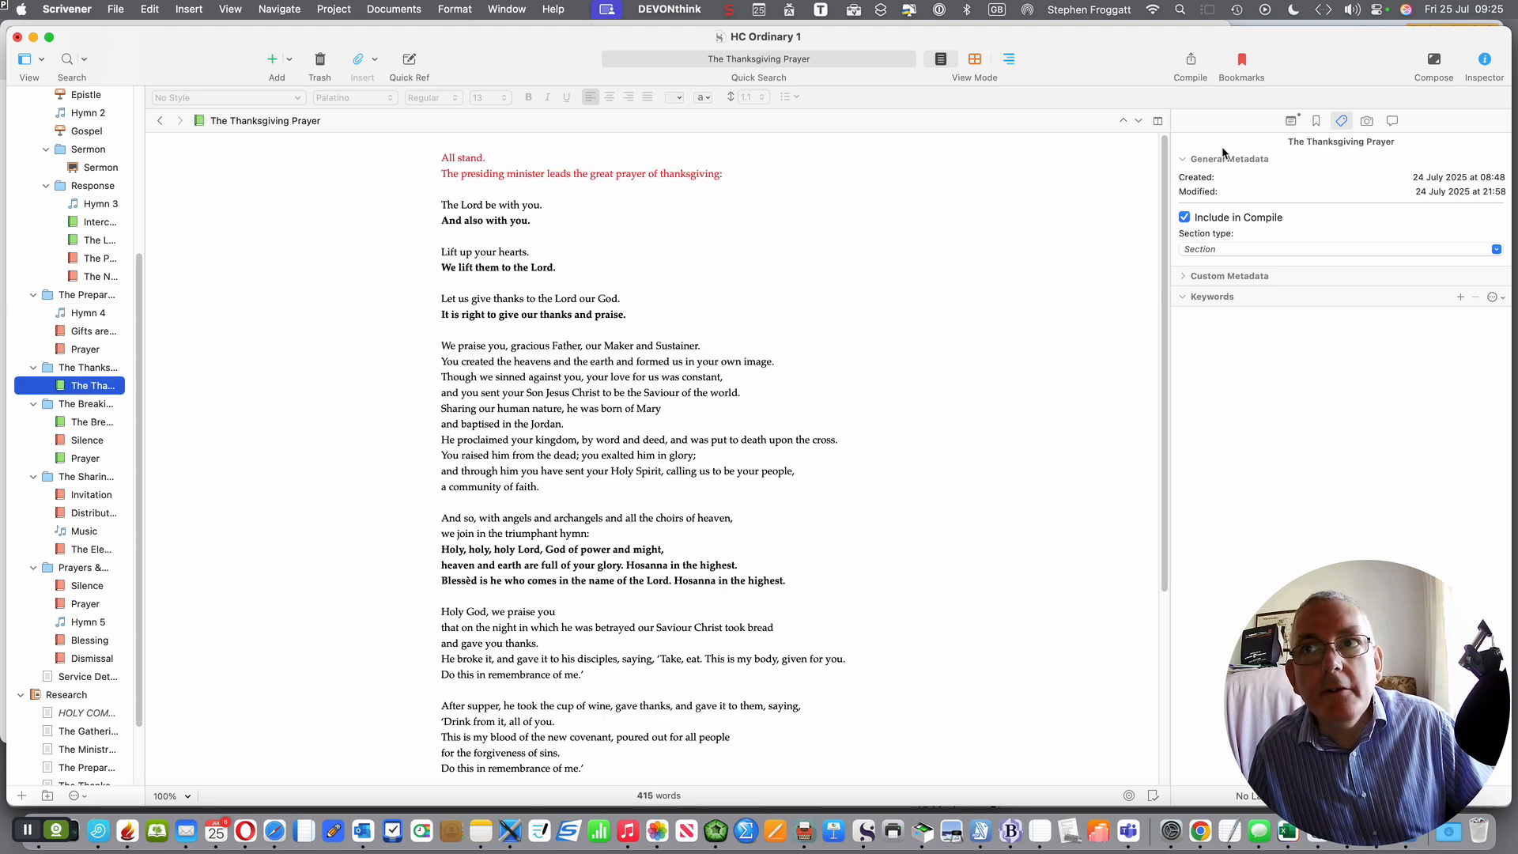
click(1292, 122)
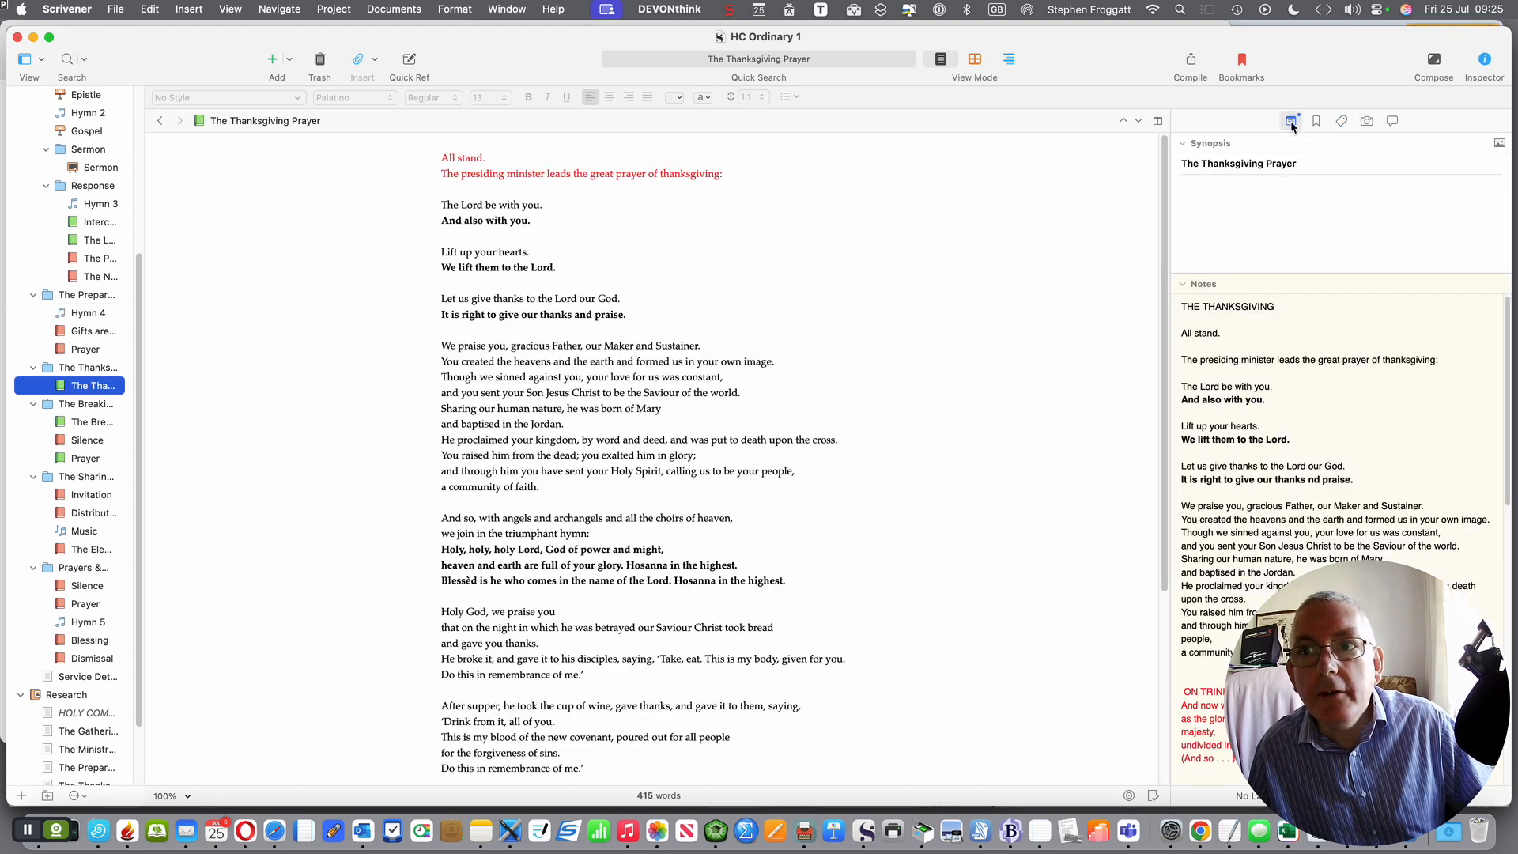
scroll(1274, 478, down, 10)
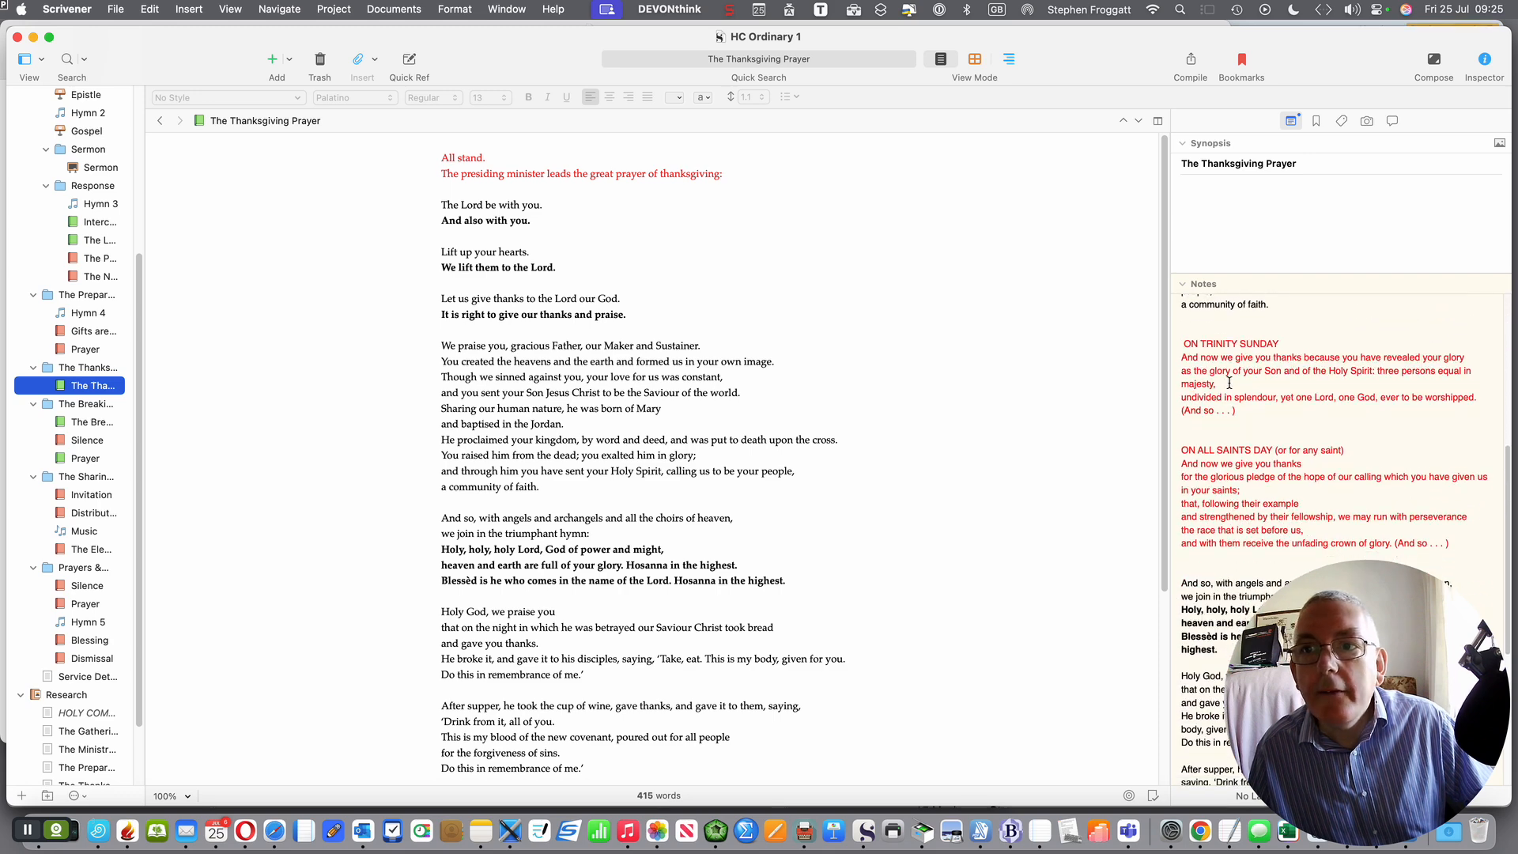
scroll(582, 478, down, 5)
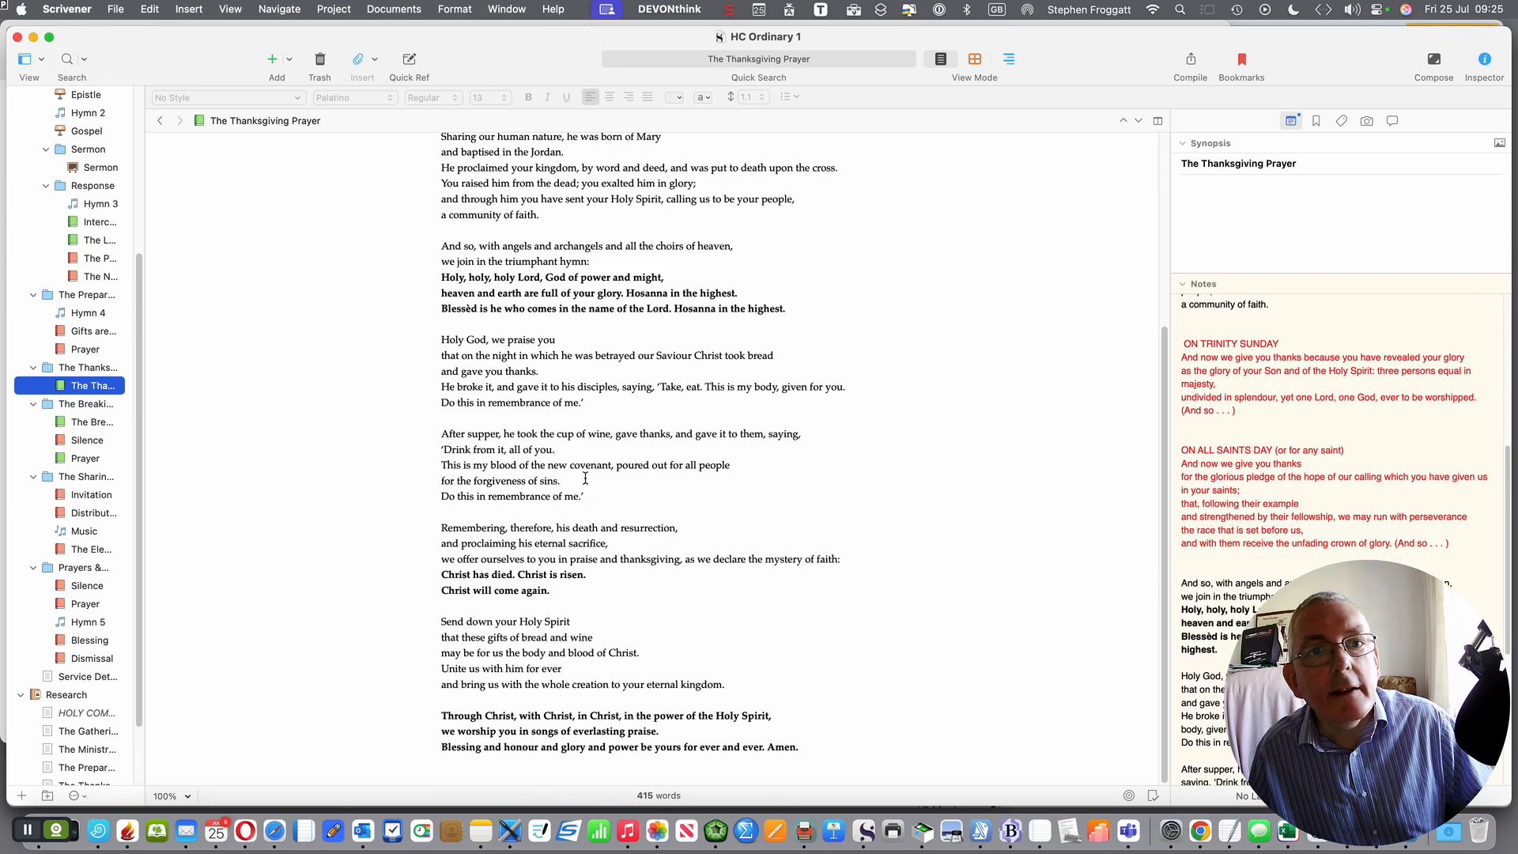
scroll(585, 478, up, 5)
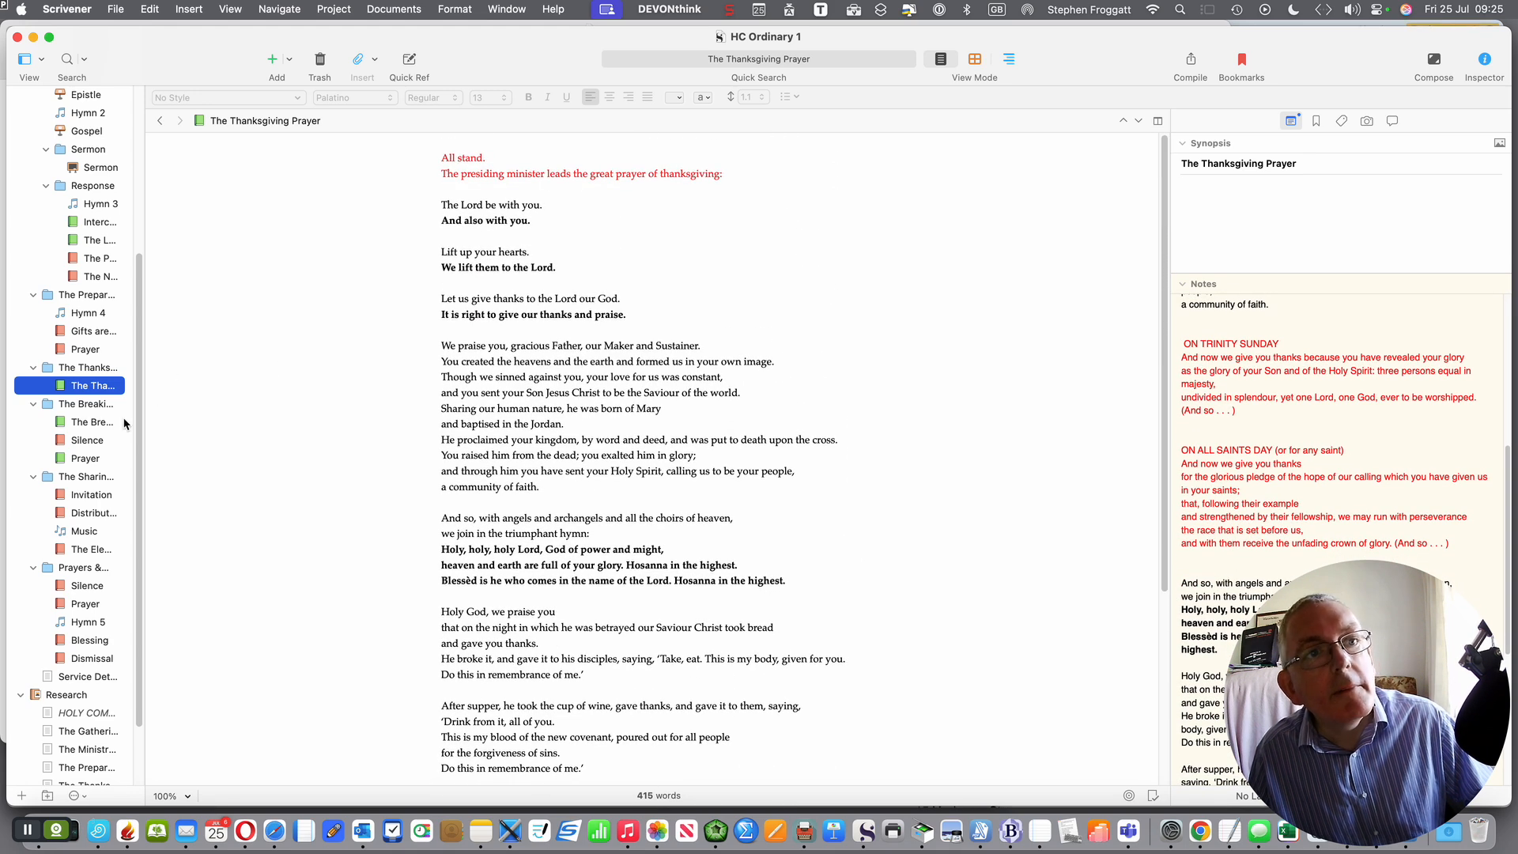
View the Silence document in the Breaking of the Bread section and survey the rest of the outline through to Research
click(94, 425)
click(92, 441)
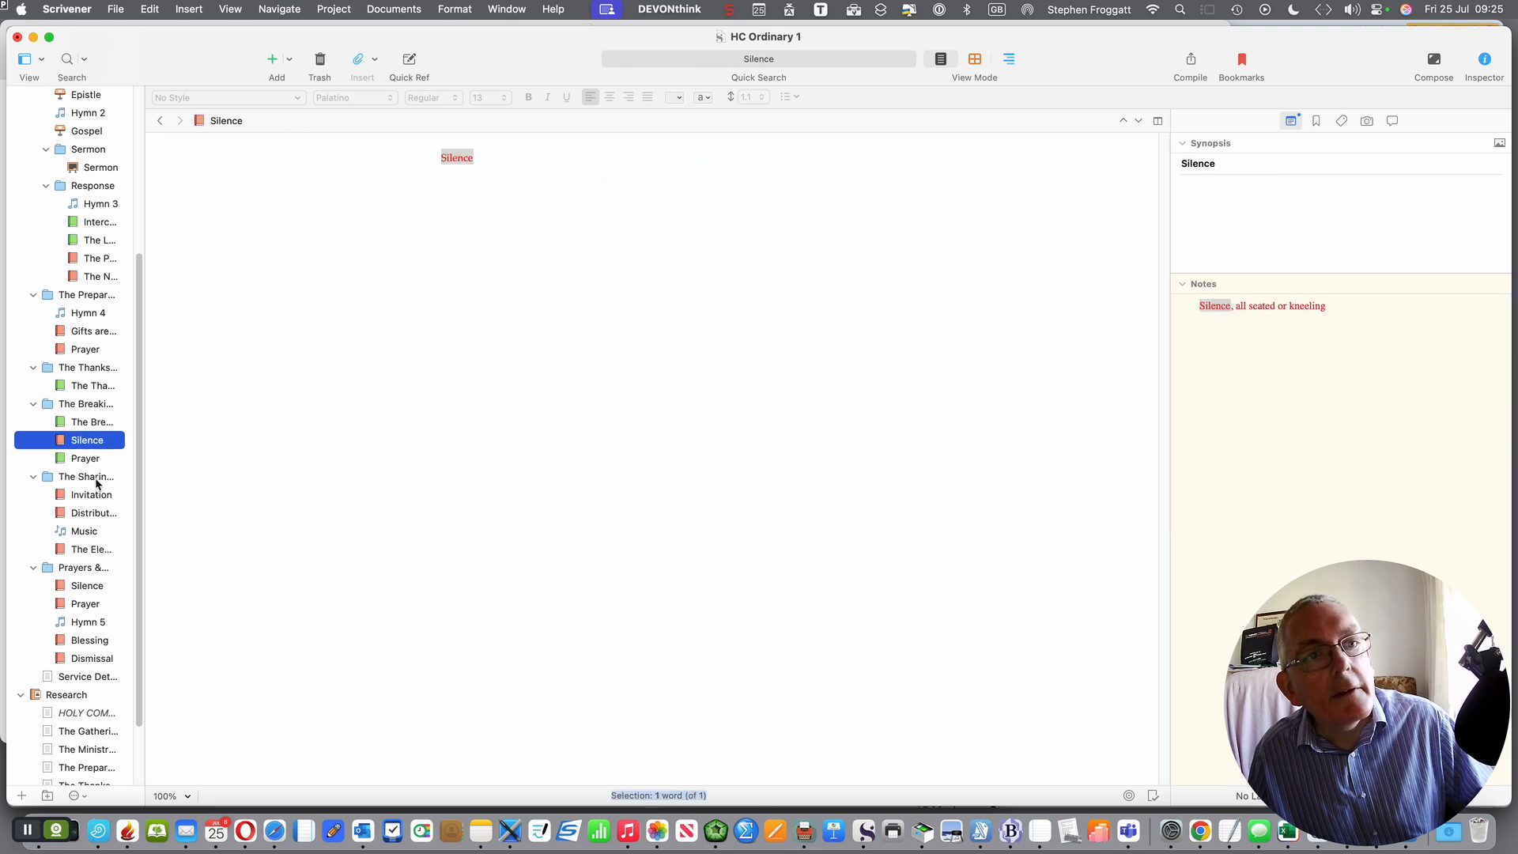
scroll(99, 525, down, 3)
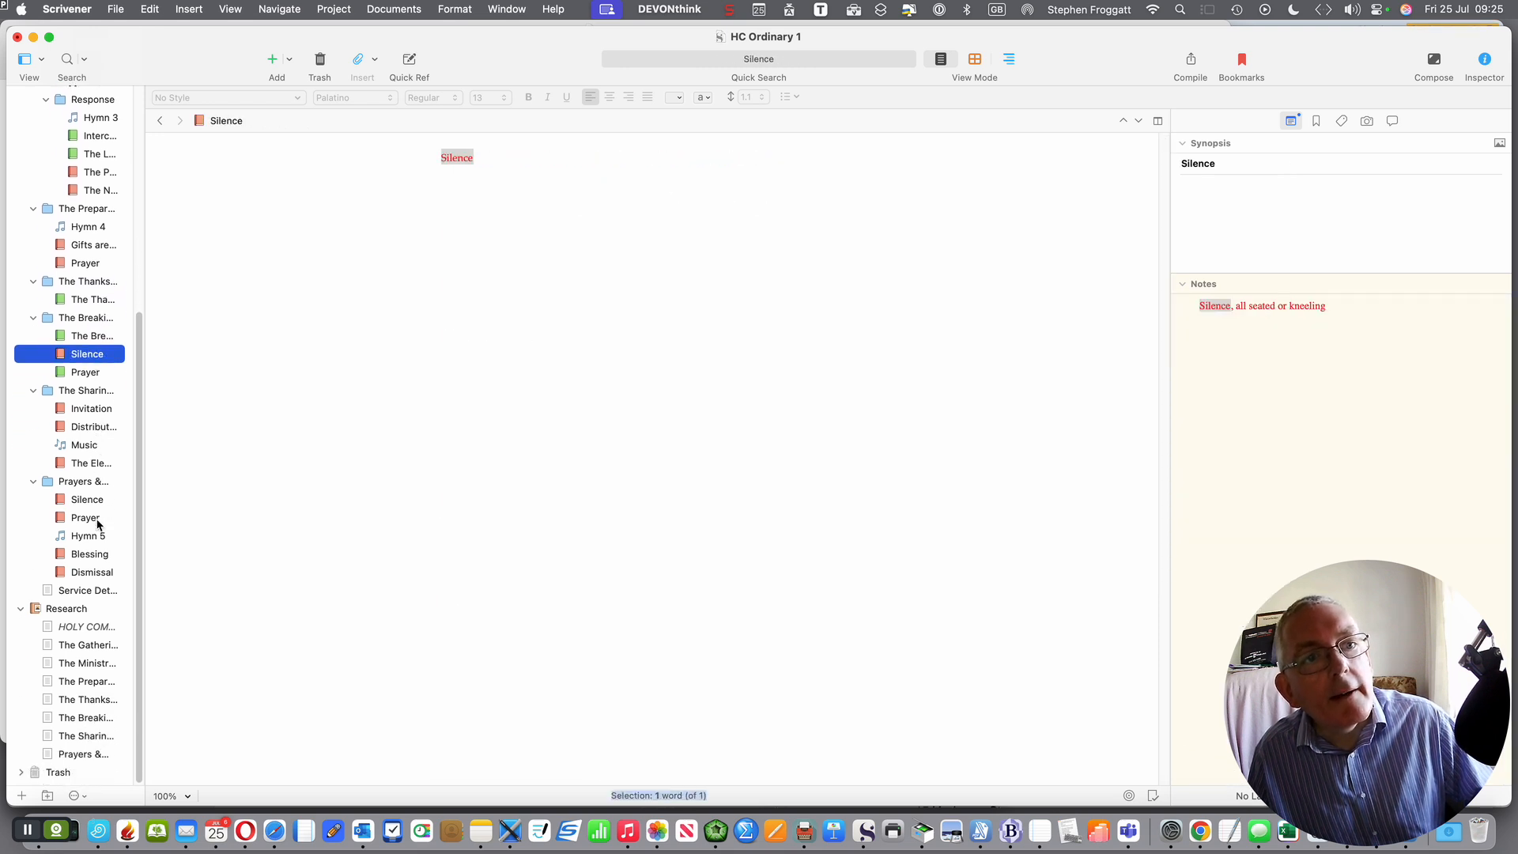
scroll(98, 573, up, 7)
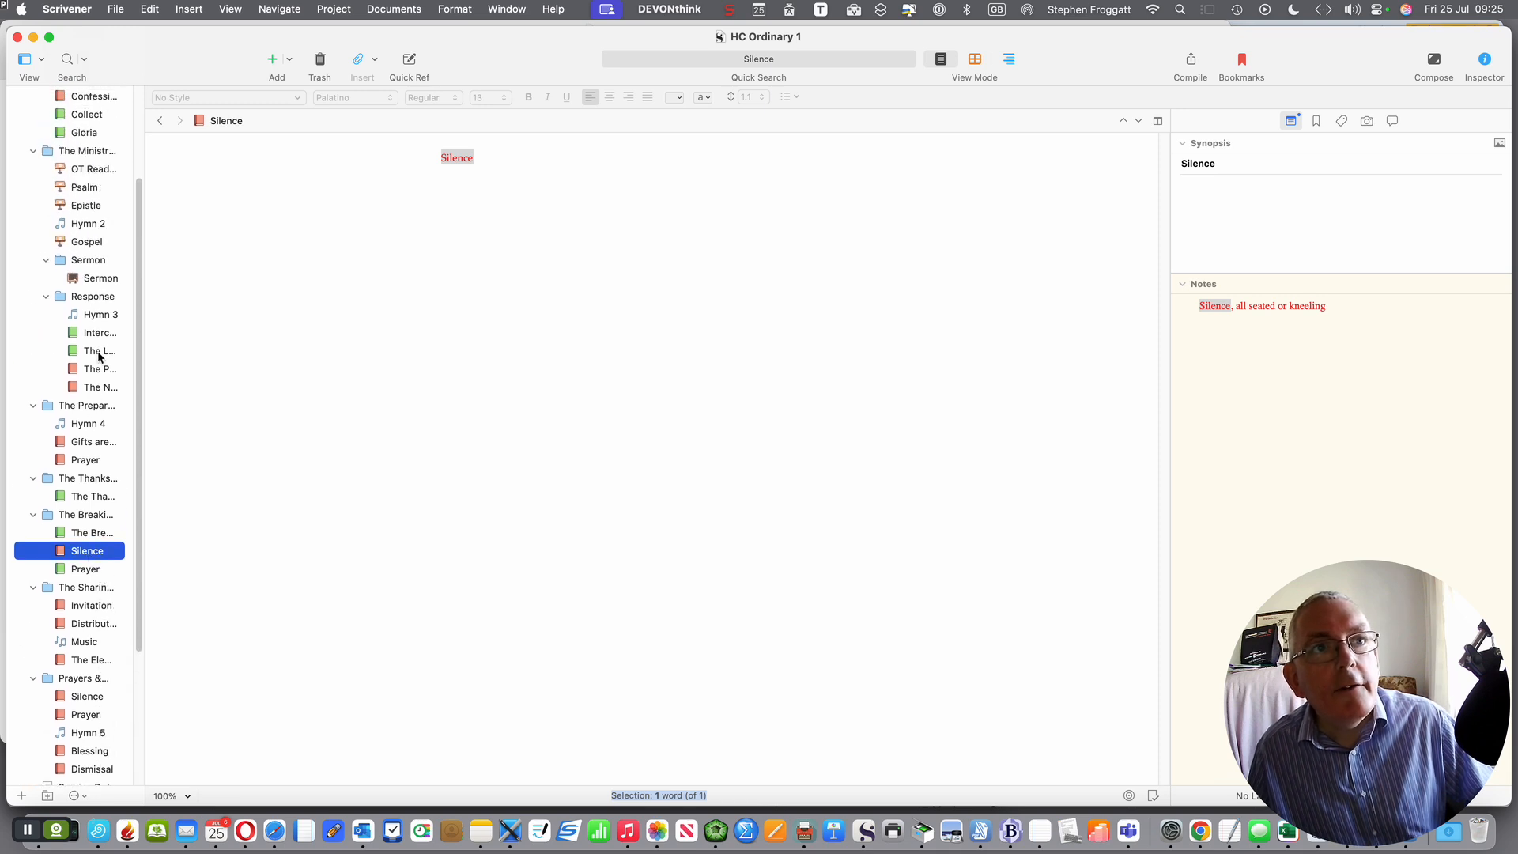
scroll(87, 280, up, 5)
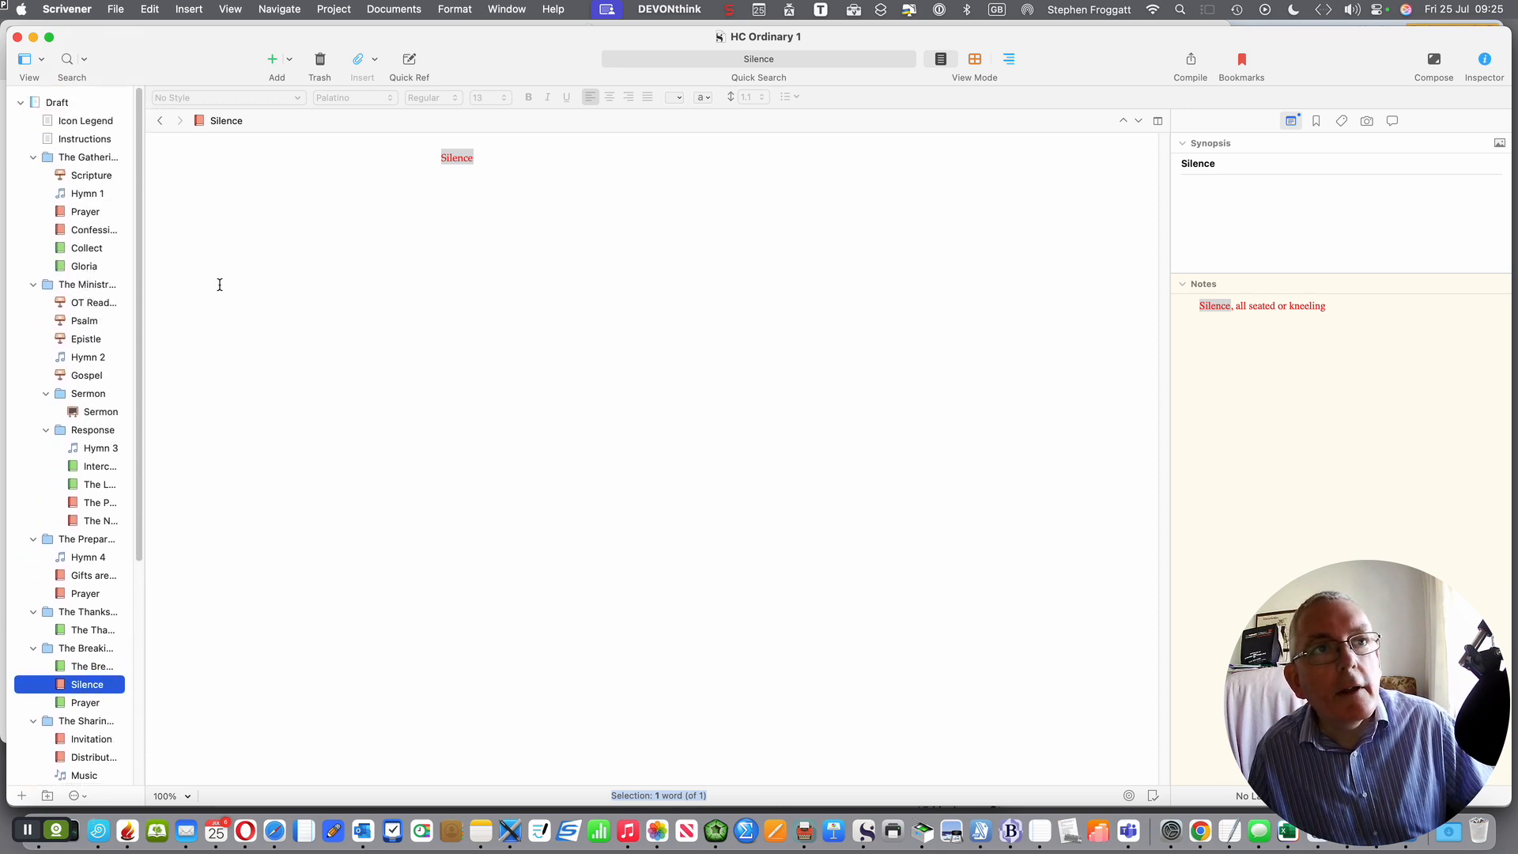
Switch to the 20250727 BRMC 9am project and expand its Draft folder with all subfolders
click(508, 9)
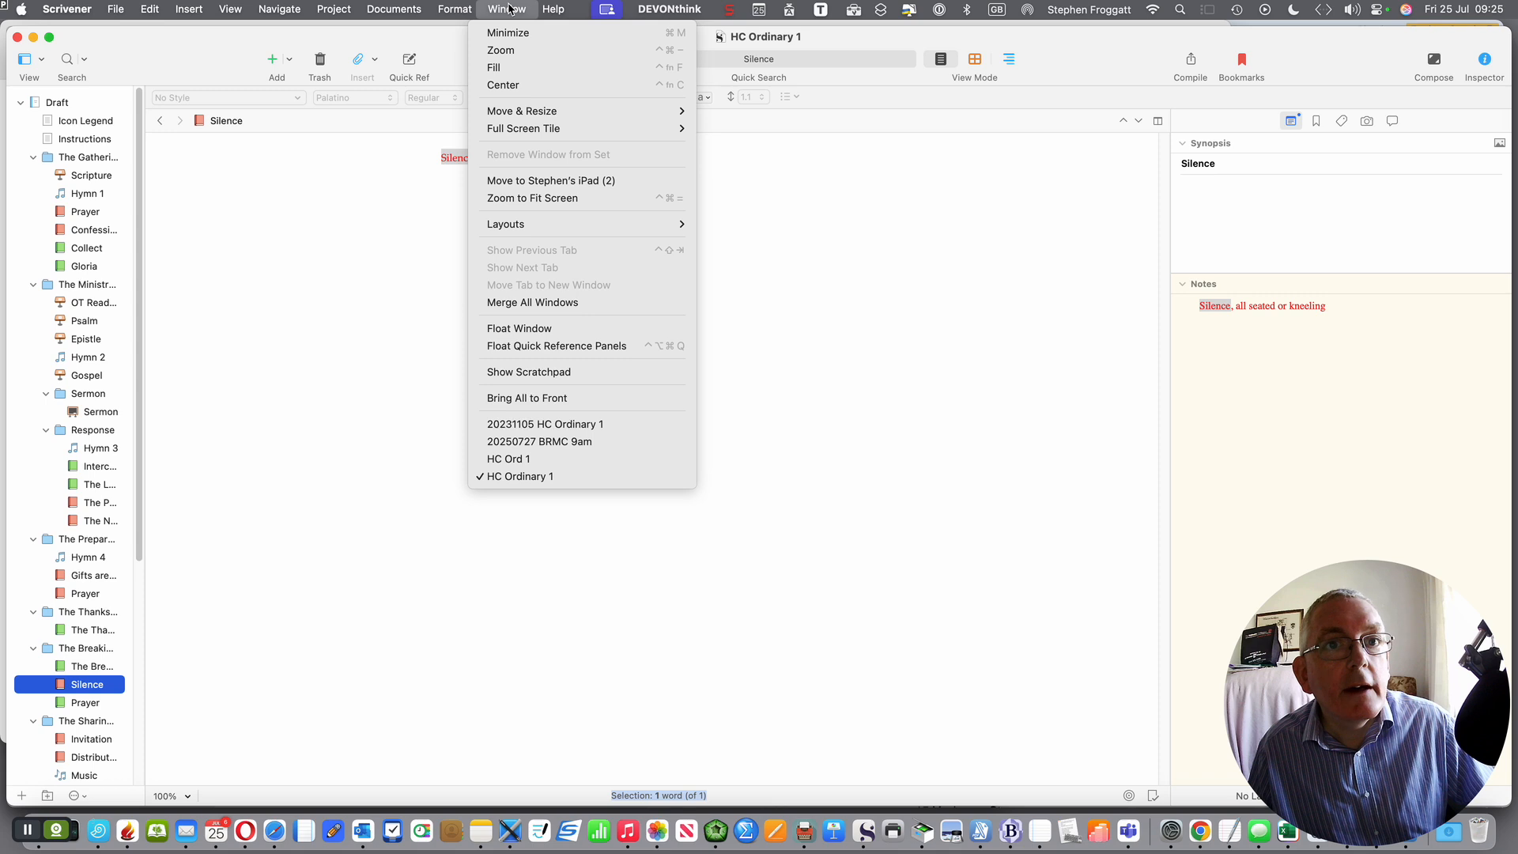
click(570, 446)
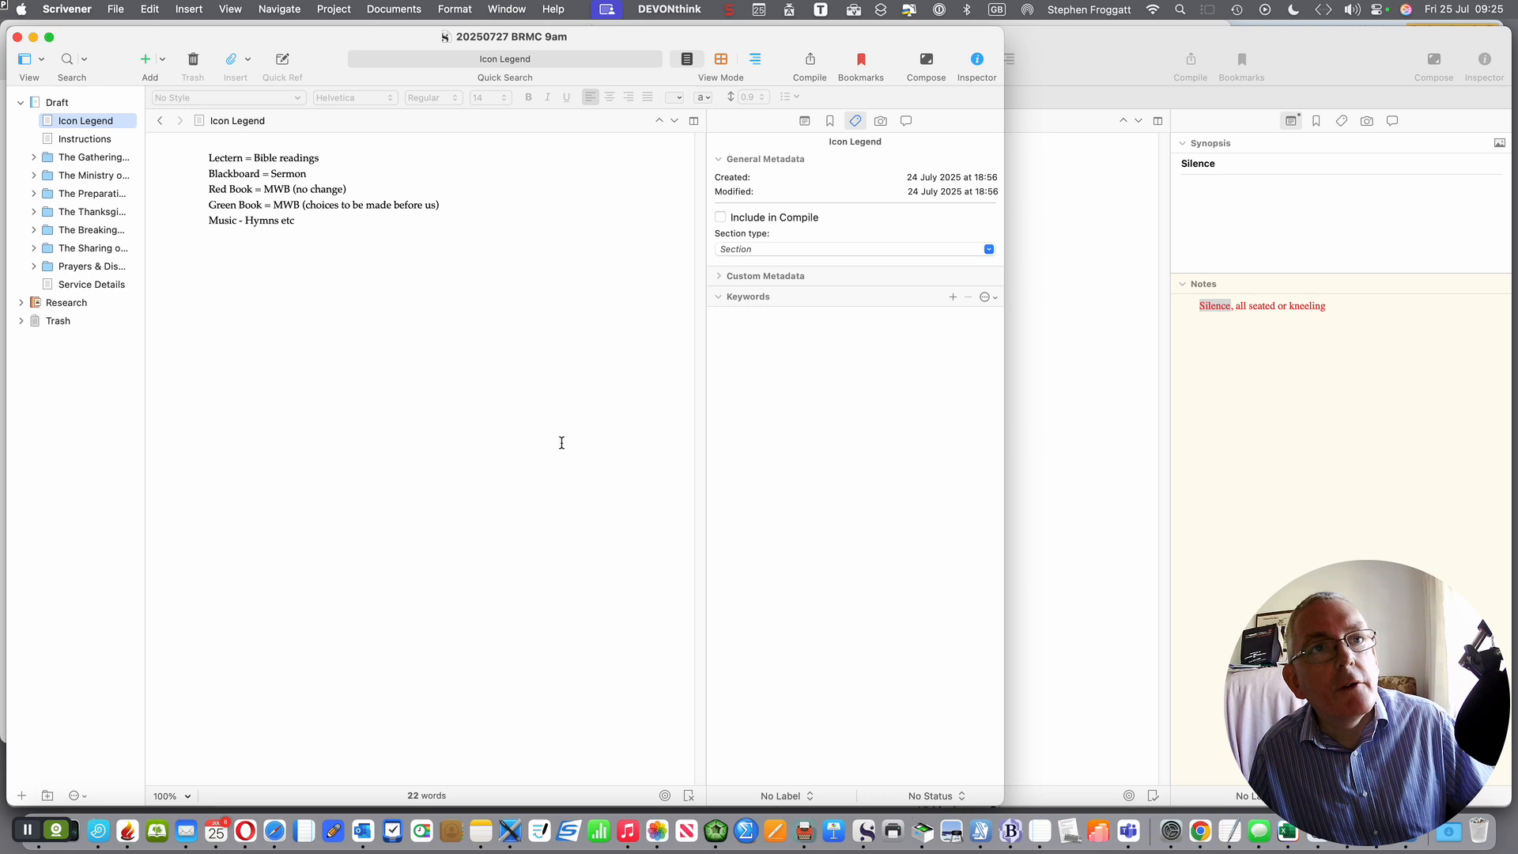
click(21, 104)
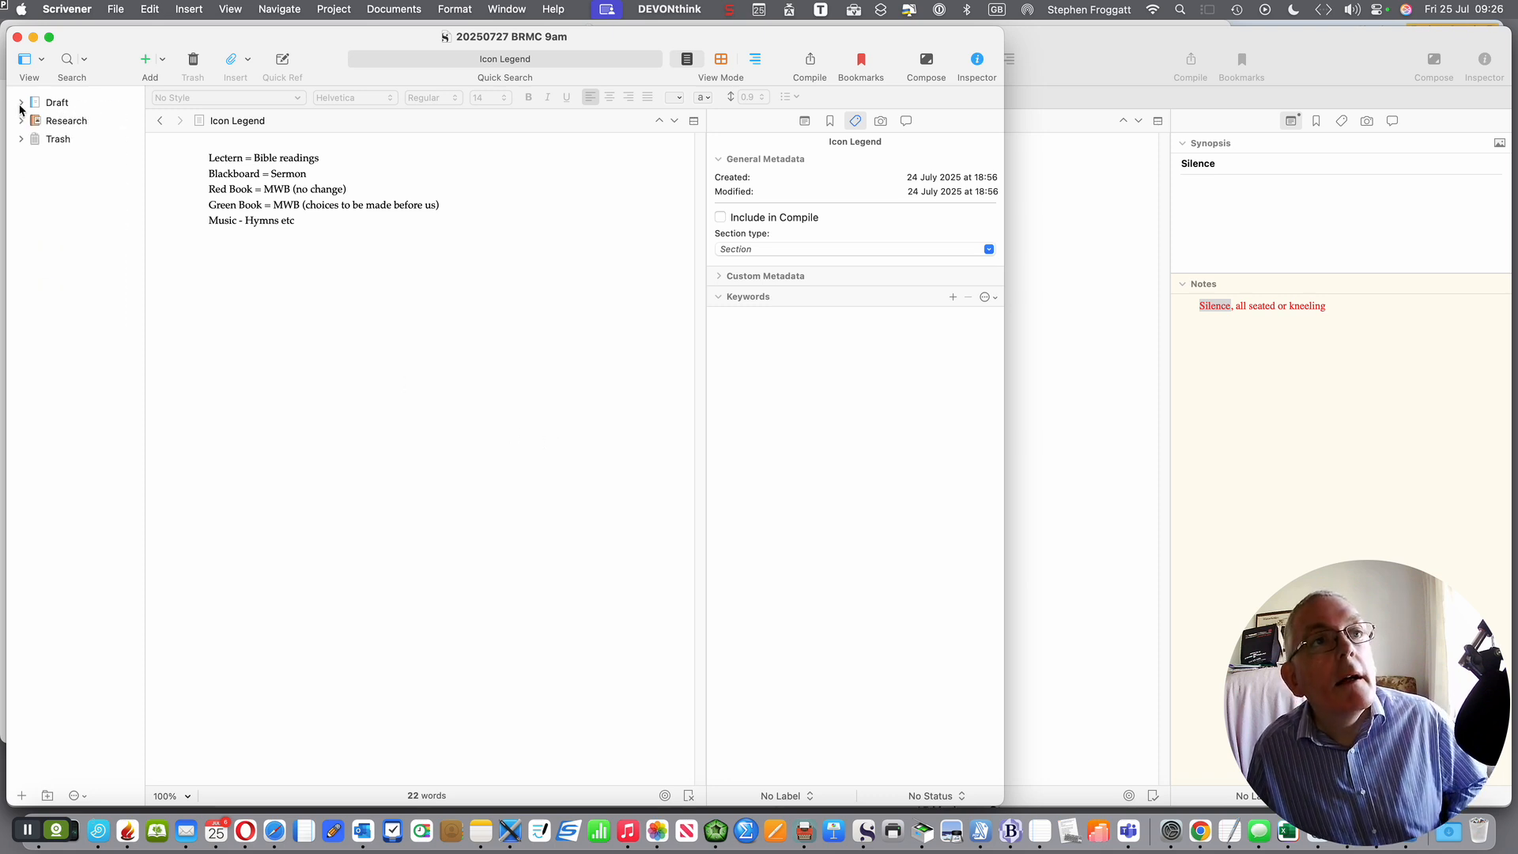
click(21, 104)
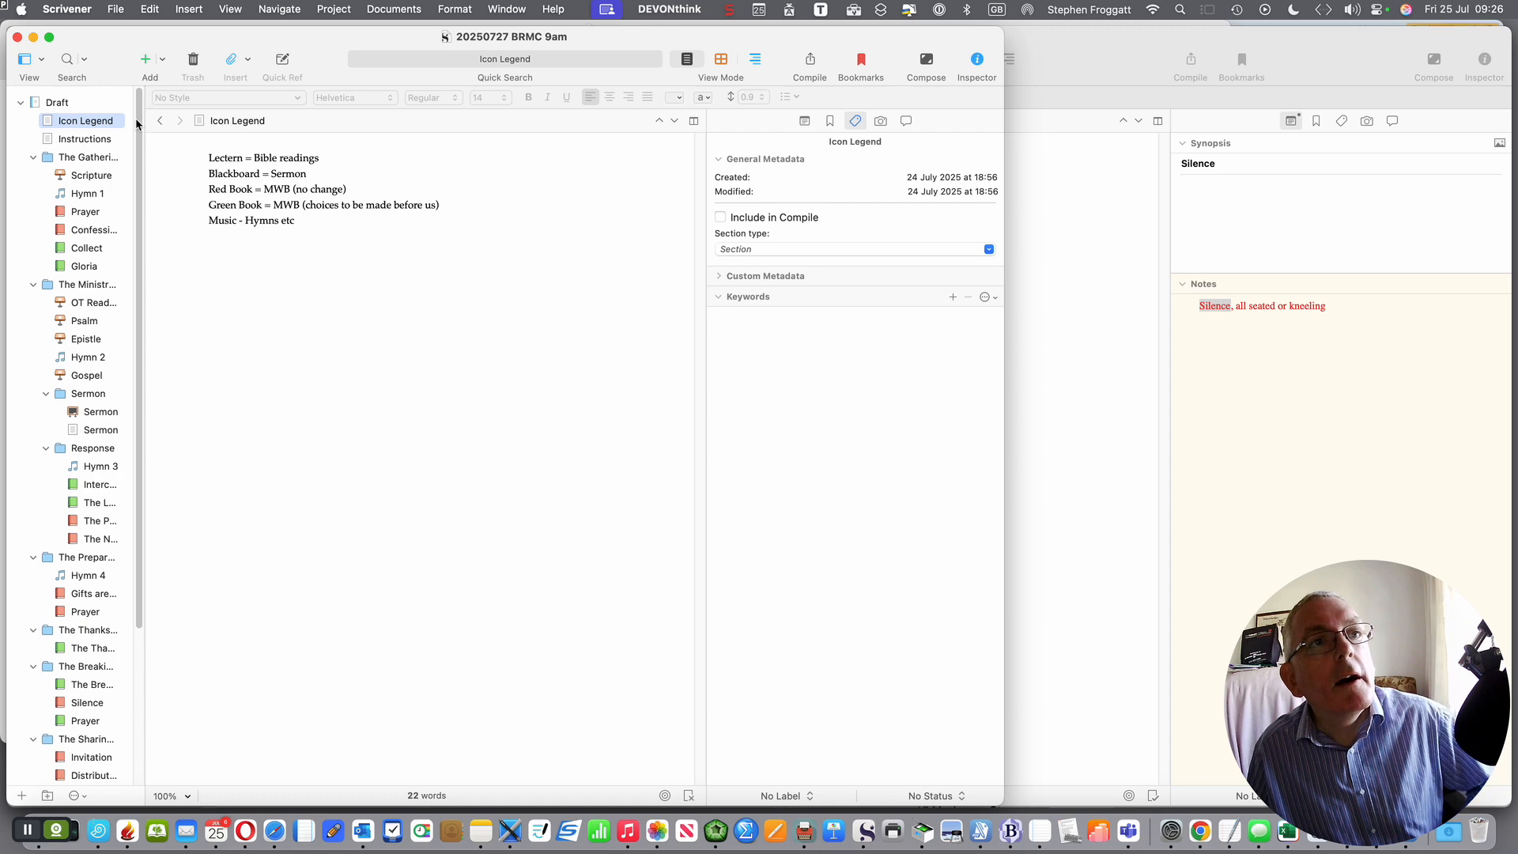
Review the Scripture, Hymn 1 and Hymn 2 documents, checking Hymn 2's notes and its compile setting
click(89, 178)
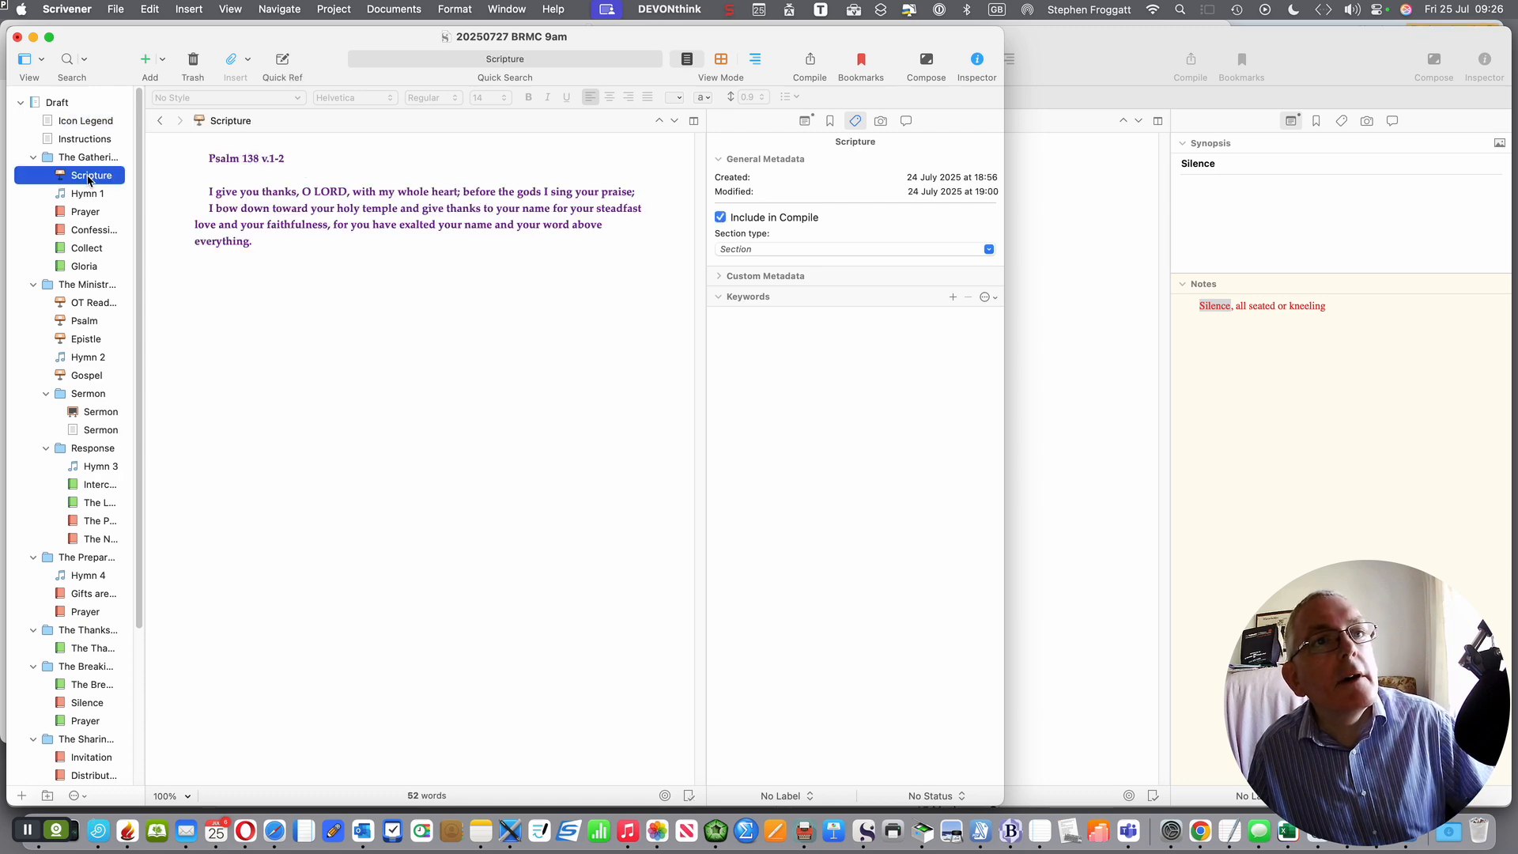
click(81, 197)
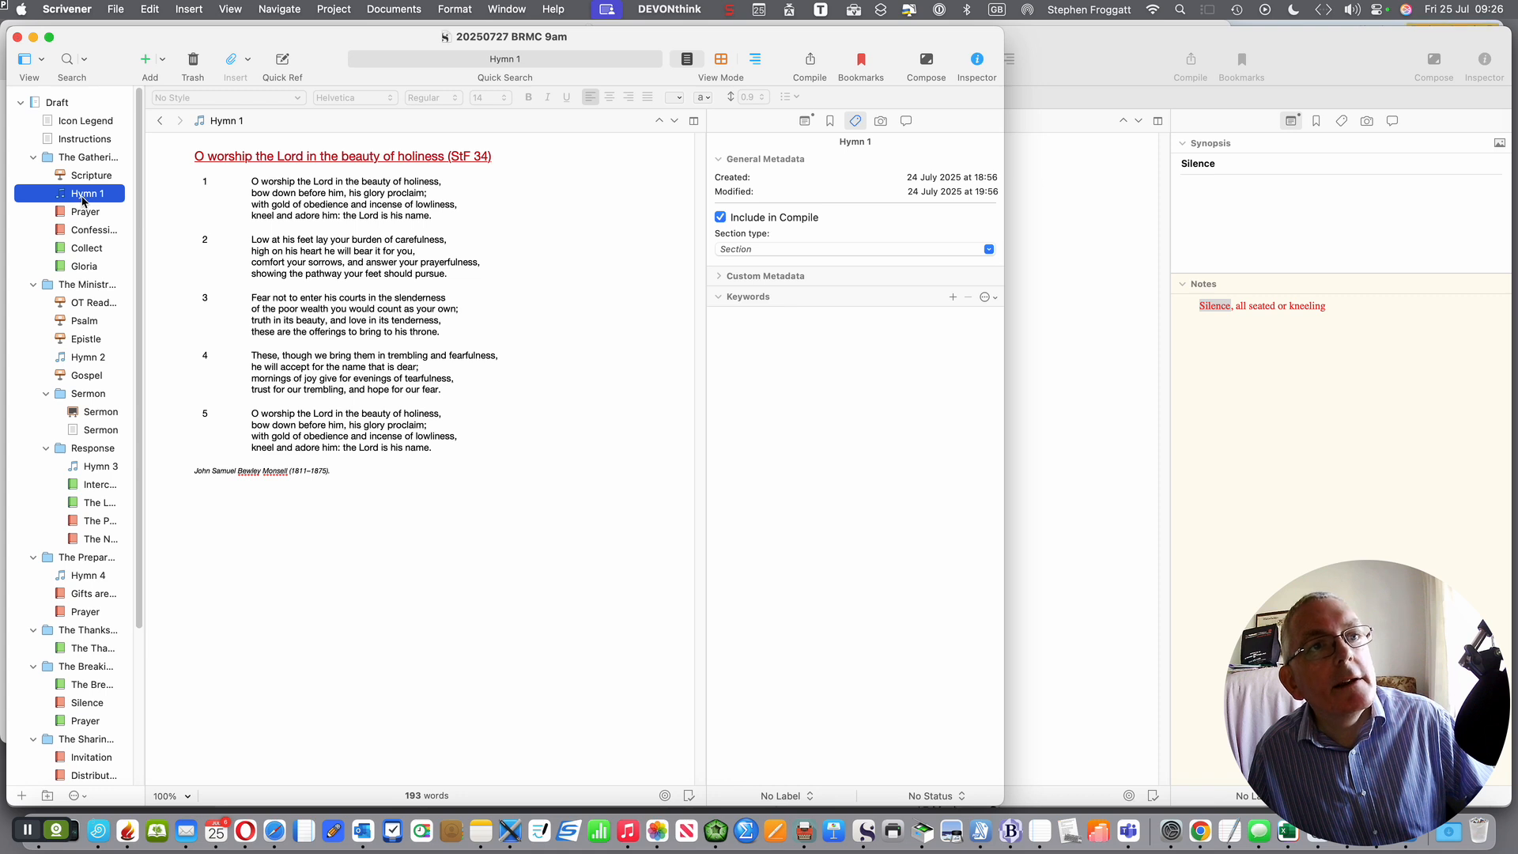
click(91, 358)
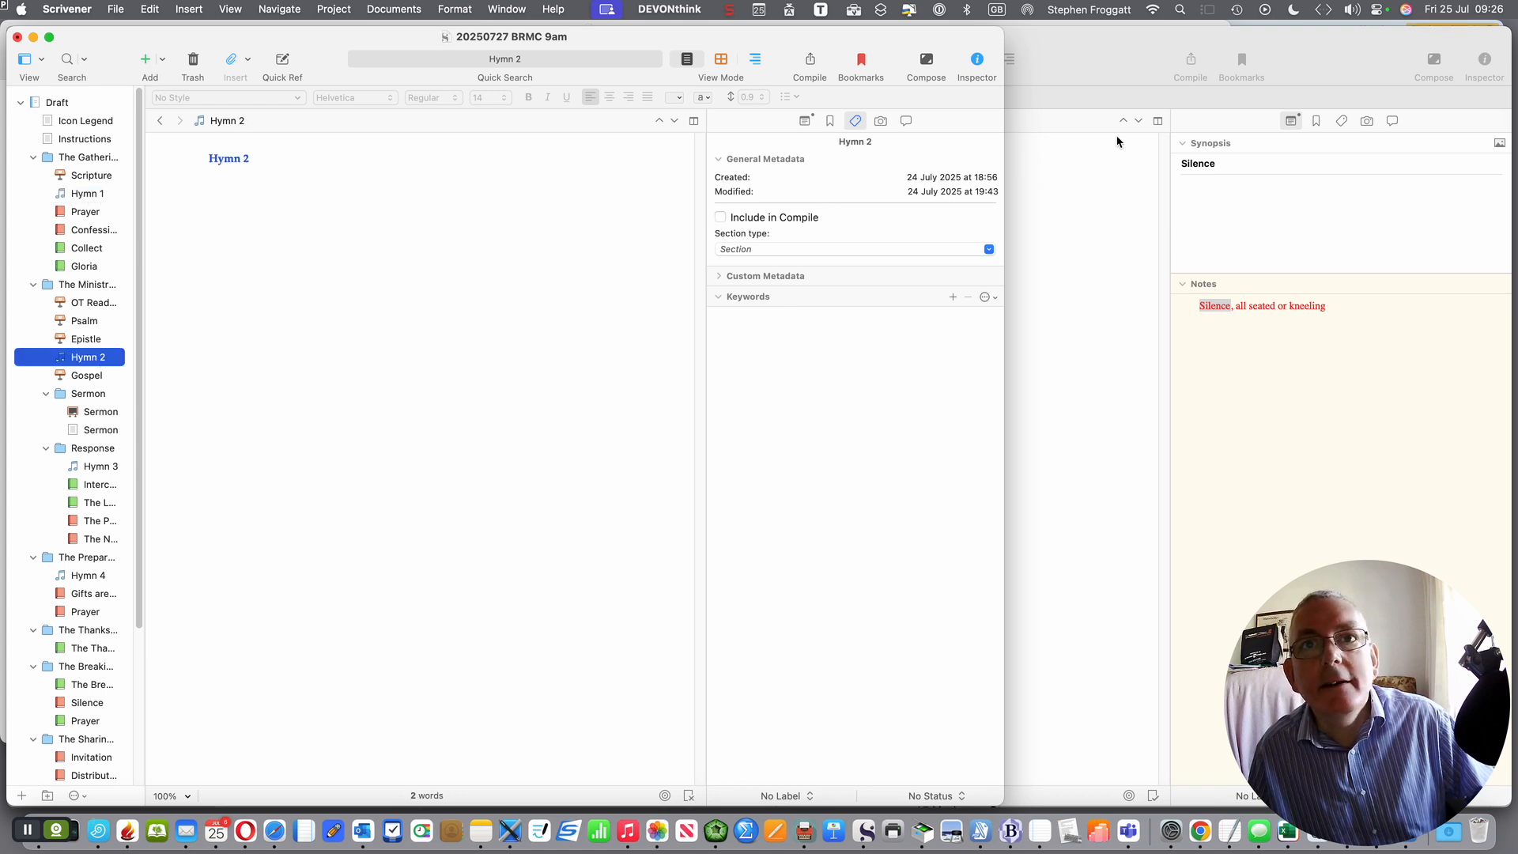
click(805, 124)
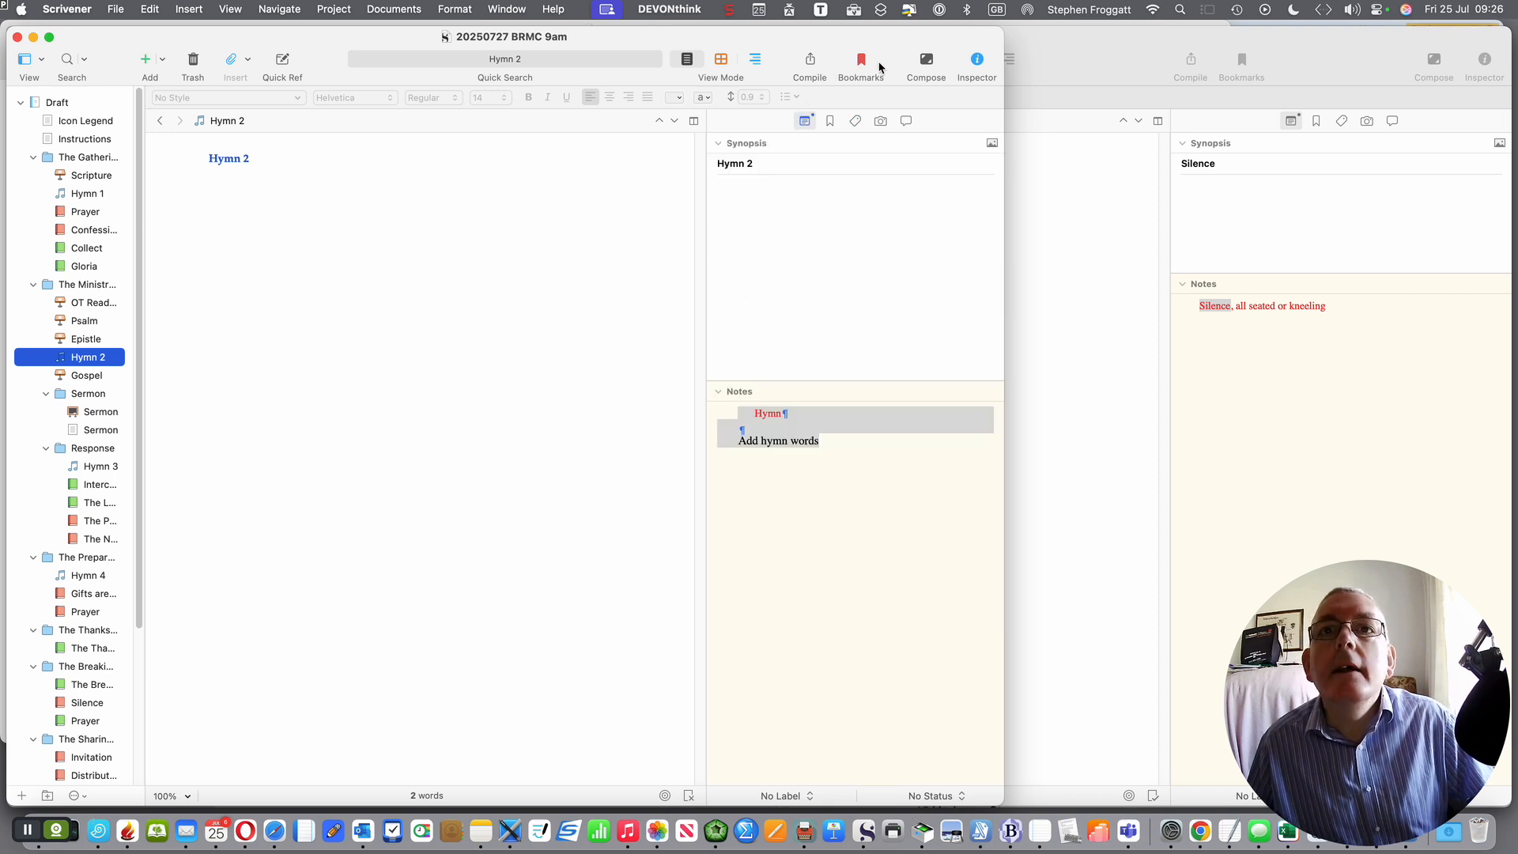
click(853, 123)
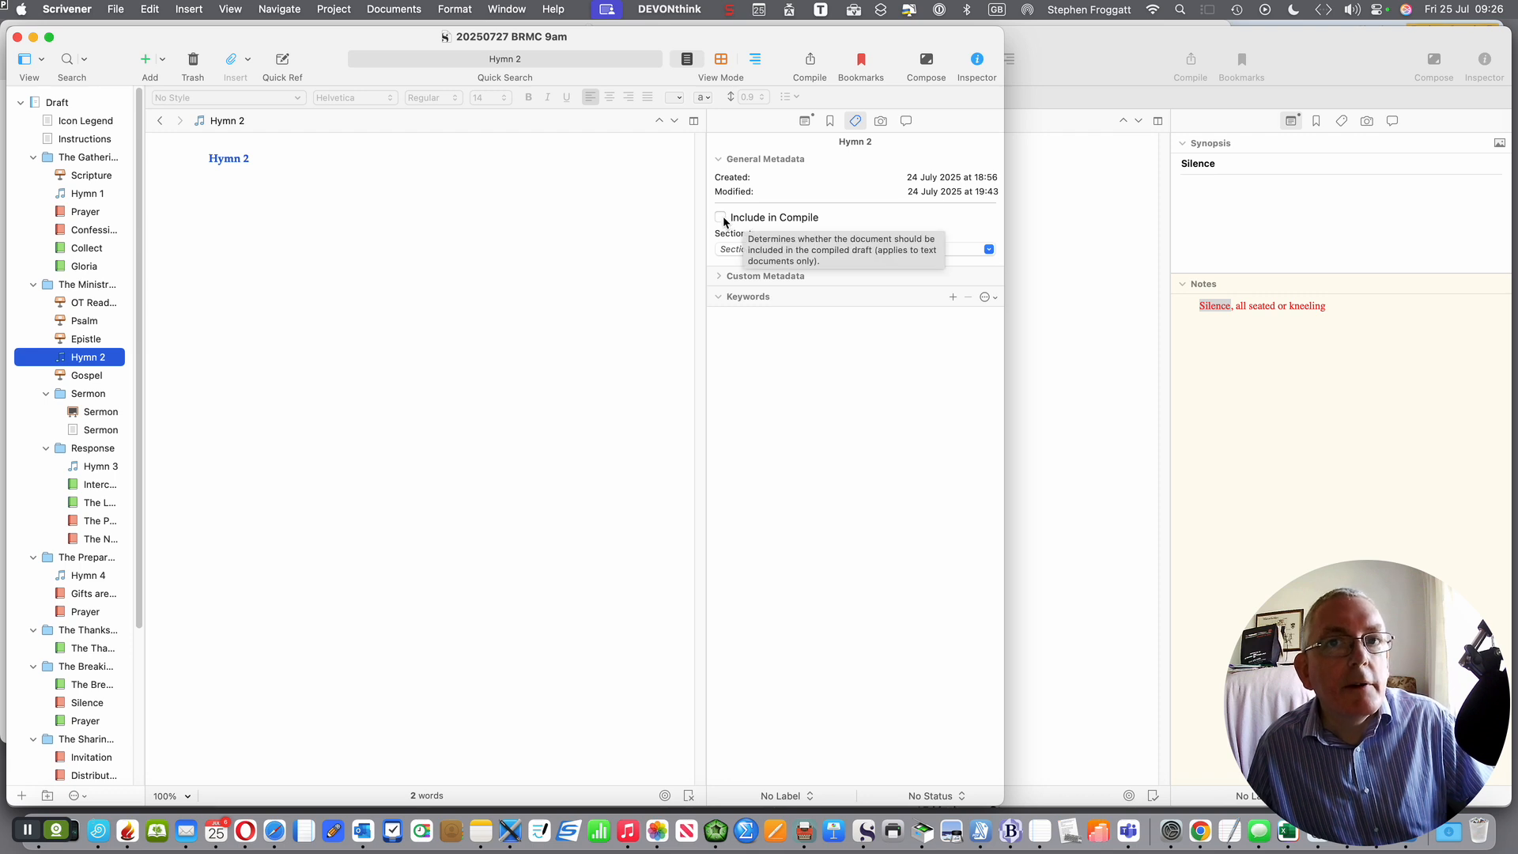
Check the compile setting of the Epistle, Psalm, OT Reading and Gloria documents and compare it with Hymn 1
click(73, 340)
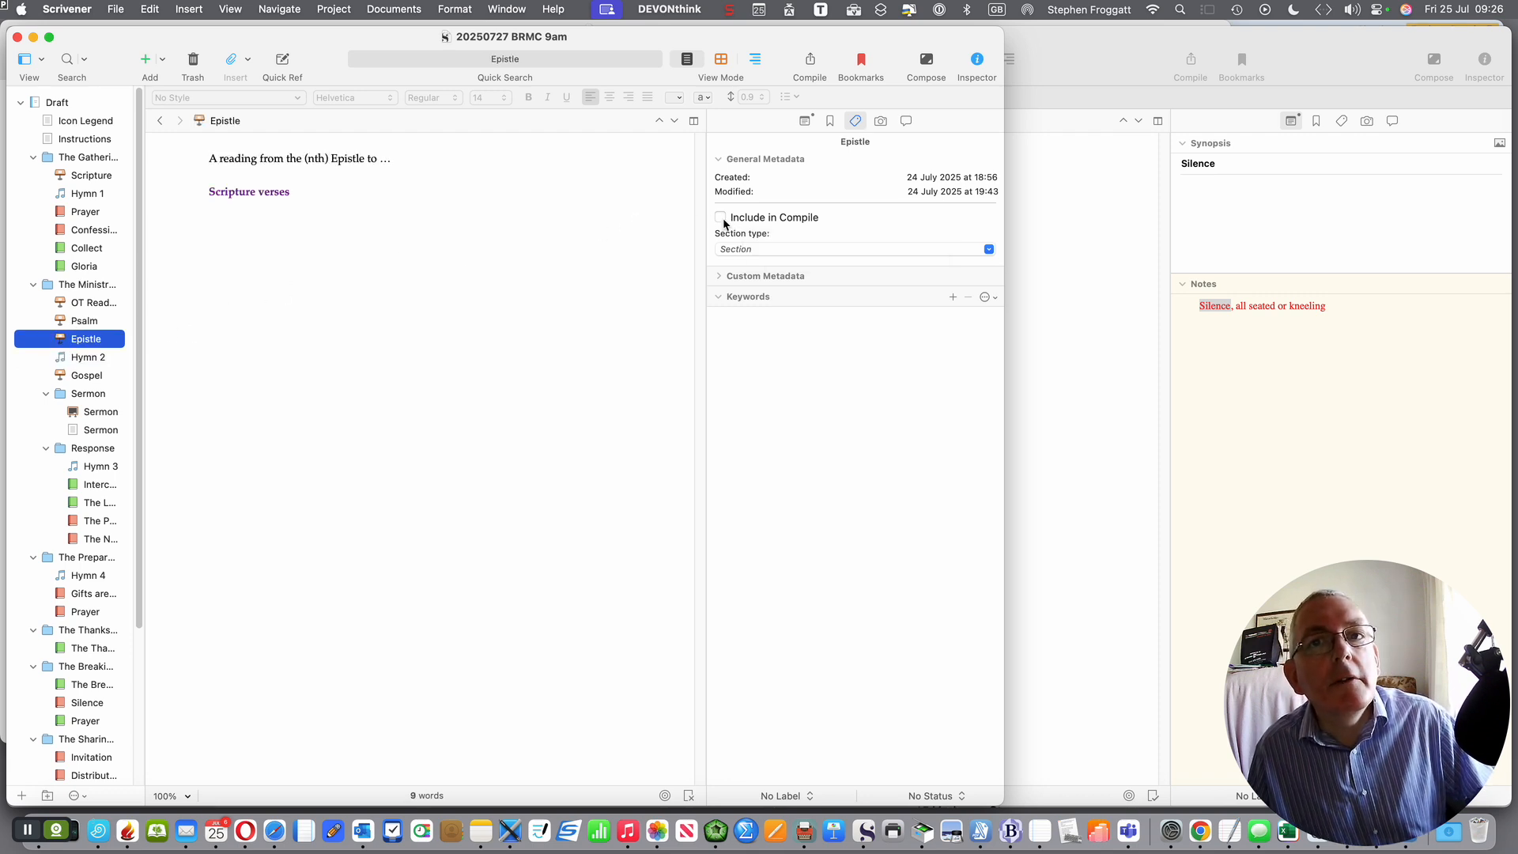
click(90, 322)
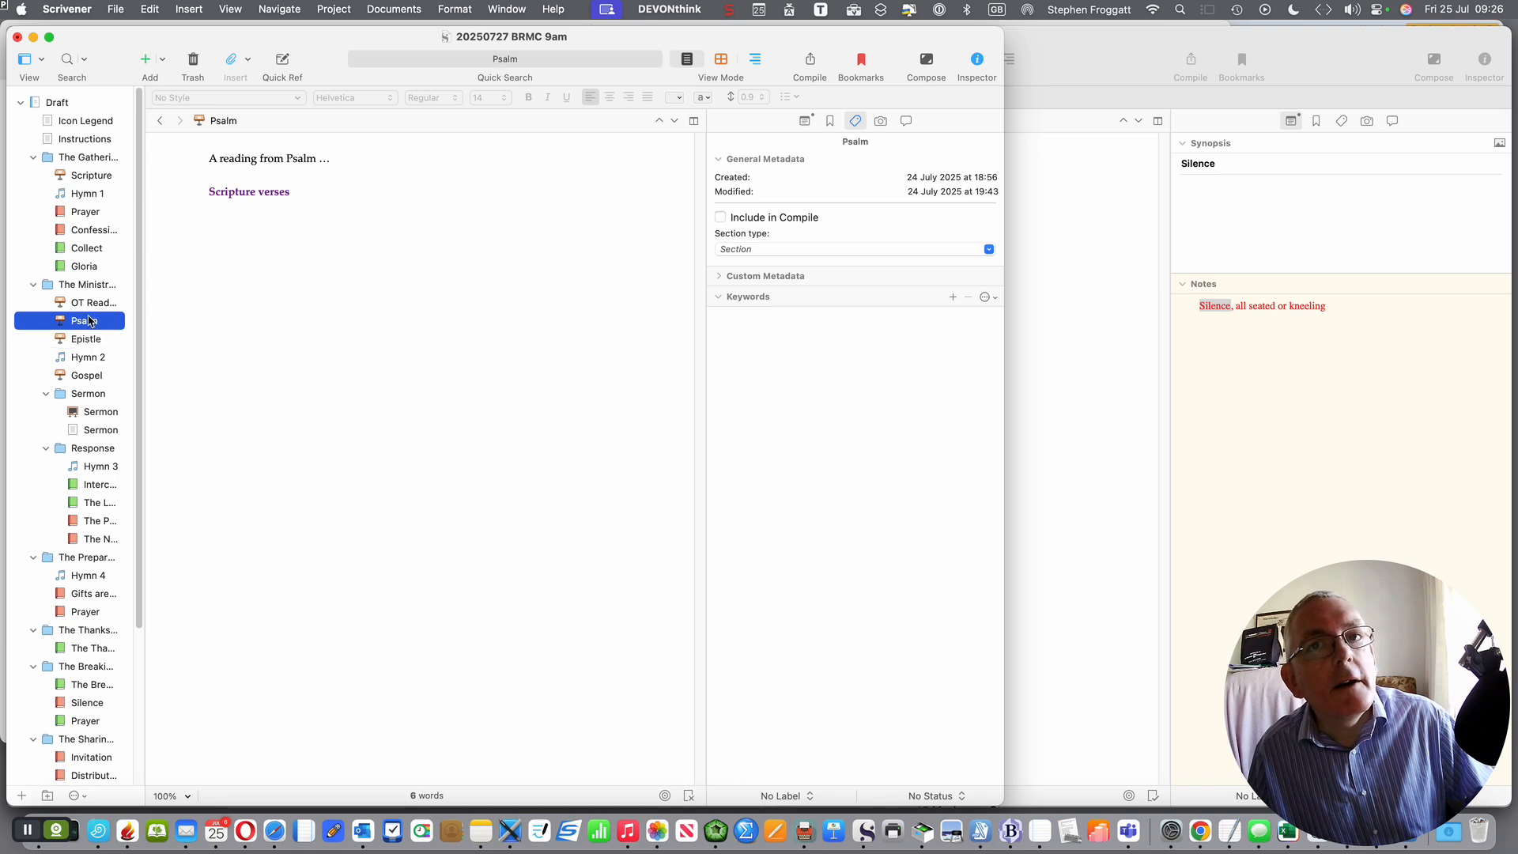
click(89, 308)
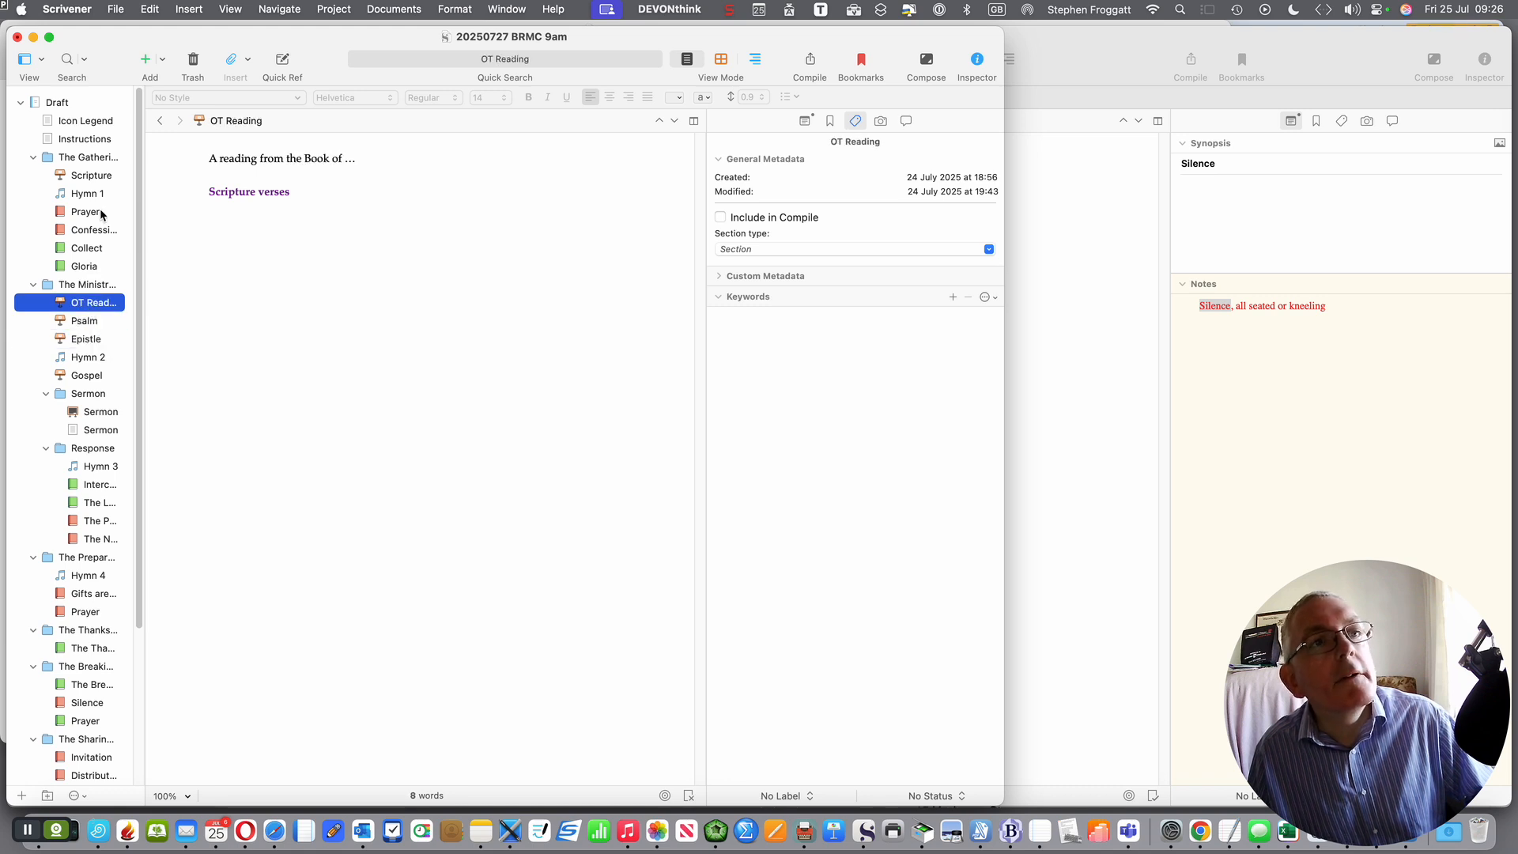
click(86, 267)
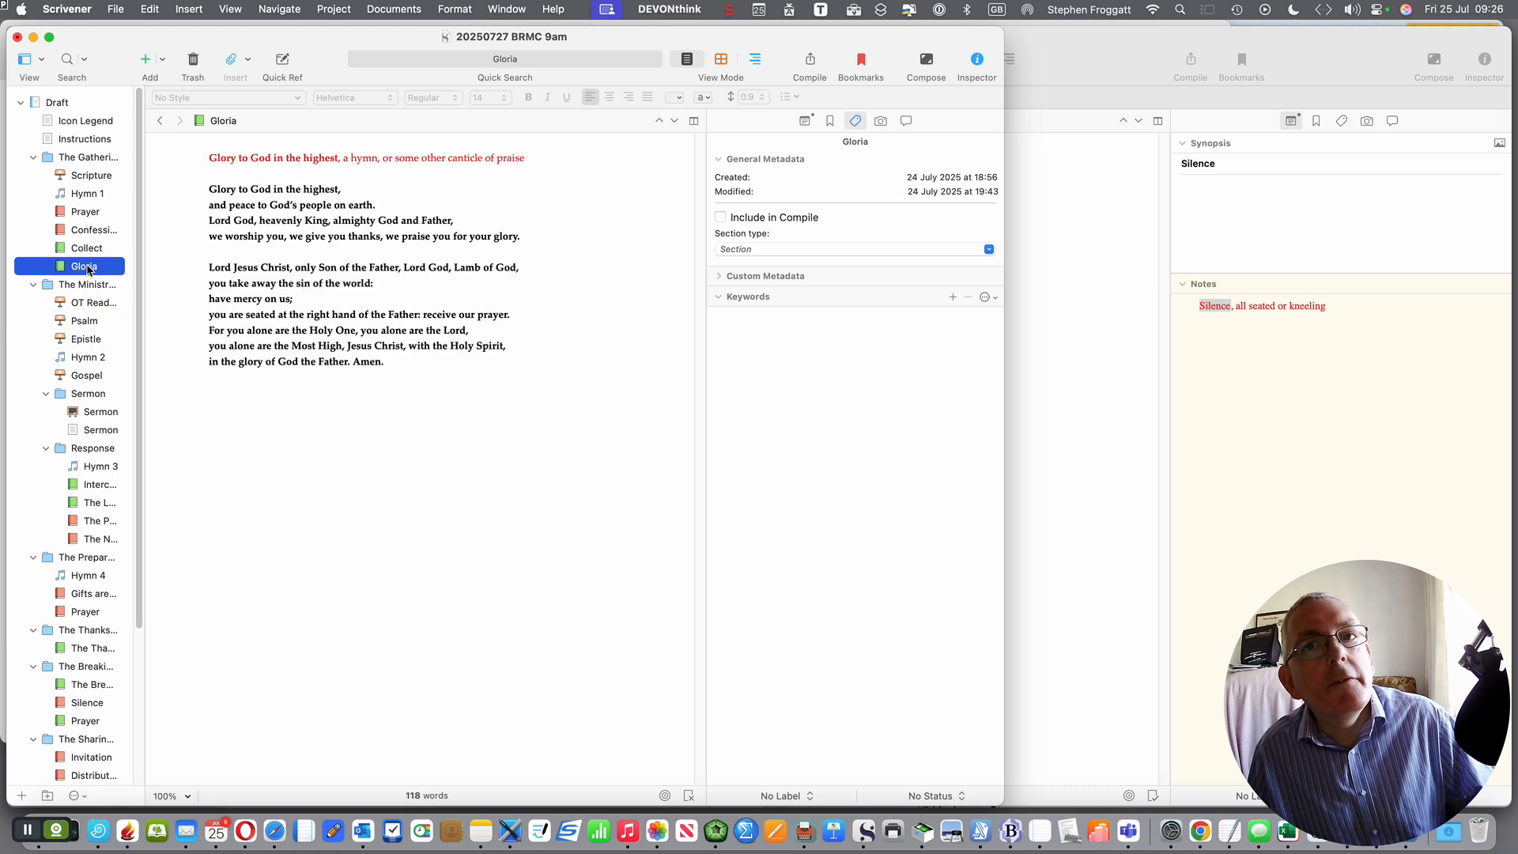
click(80, 214)
click(82, 196)
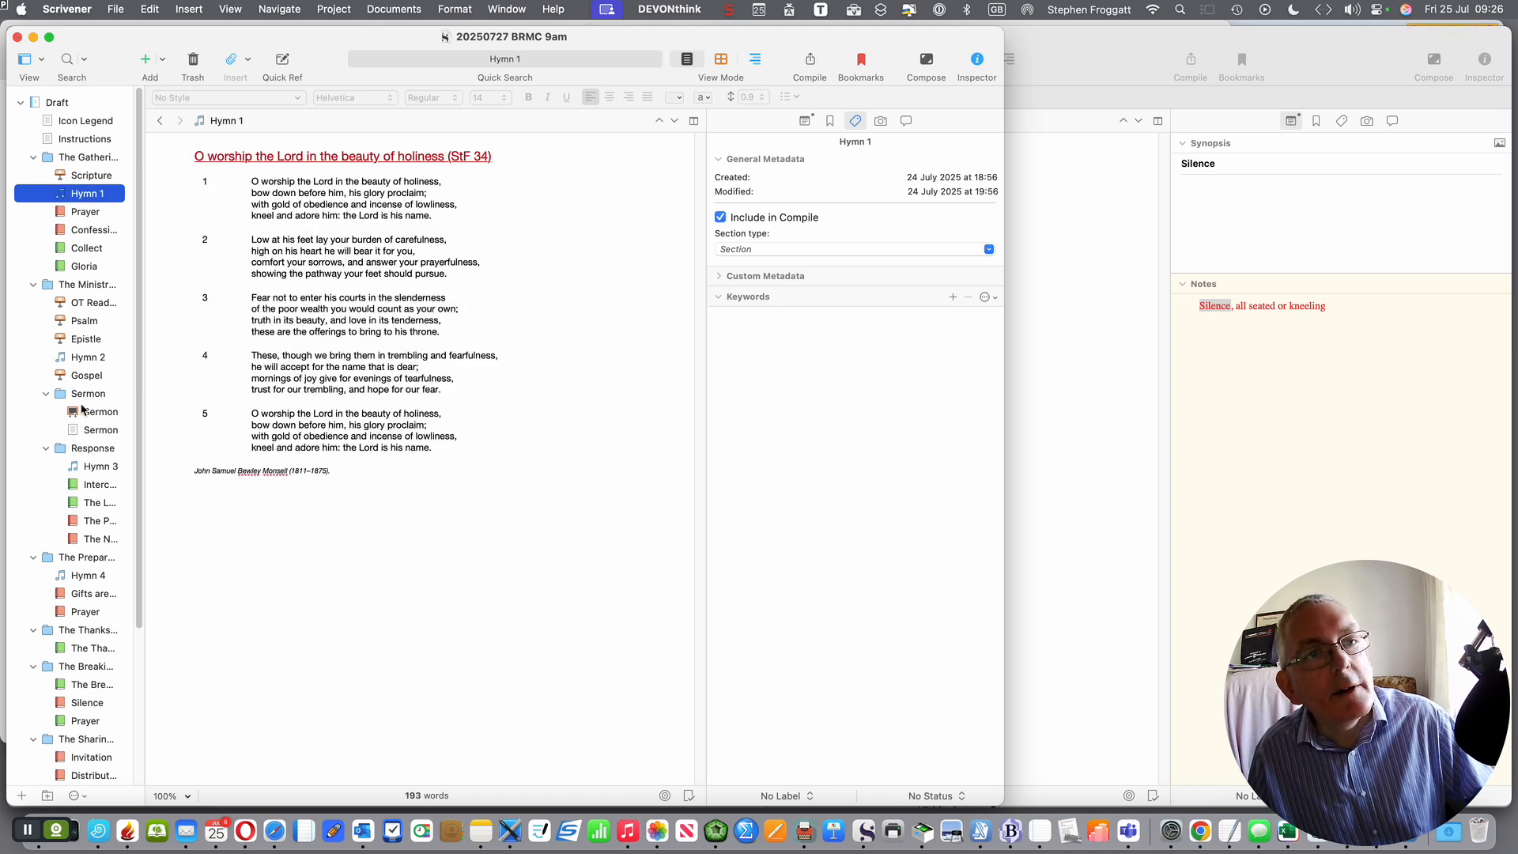
Examine the text and compile setting of The Thanksgiving Prayer and Hymn 3
scroll(83, 409, down, 2)
scroll(82, 408, down, 5)
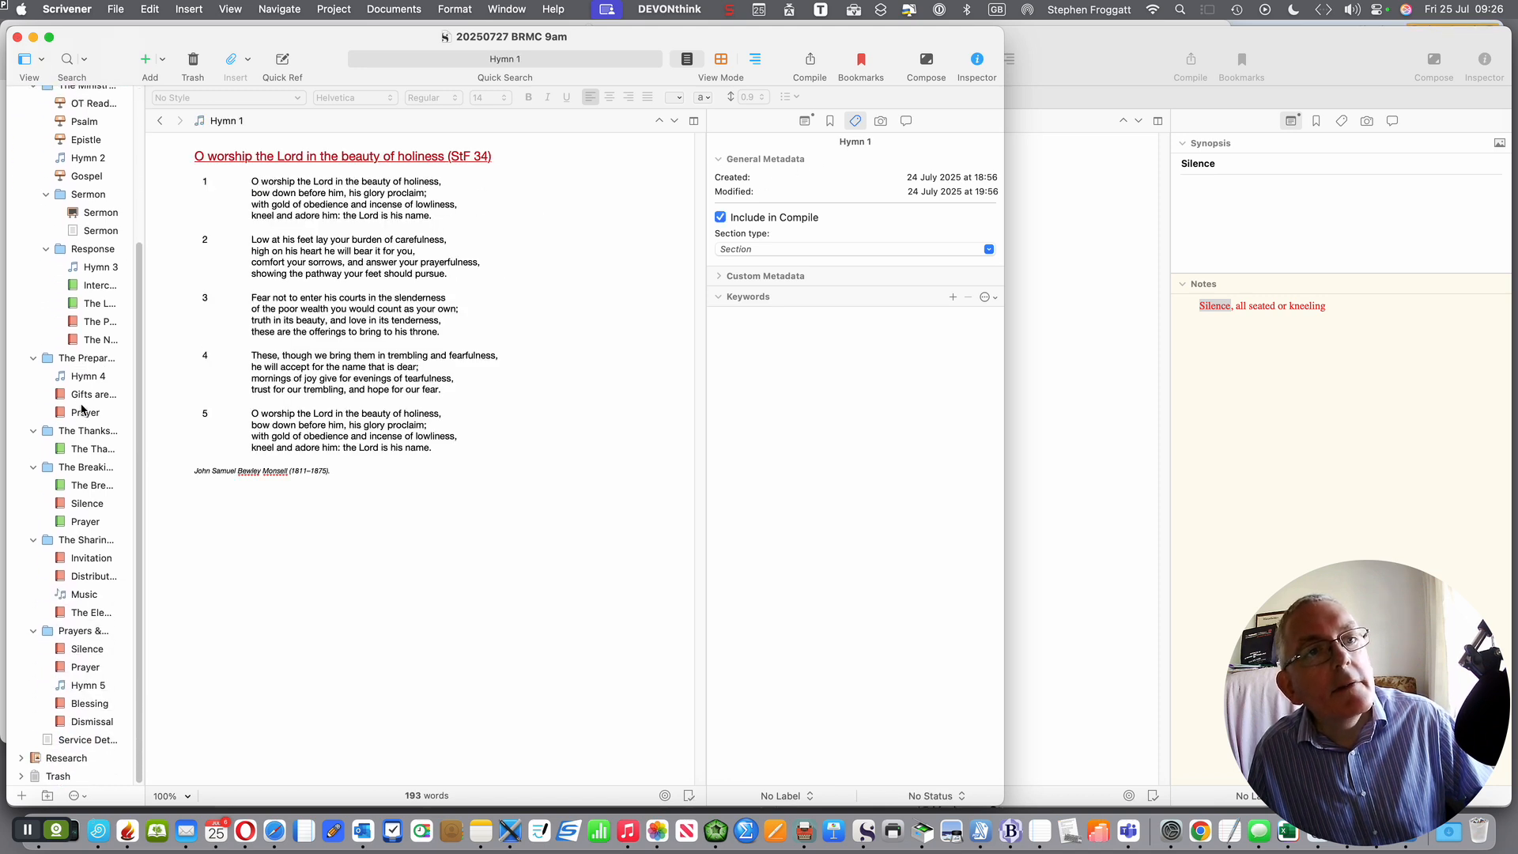
click(88, 449)
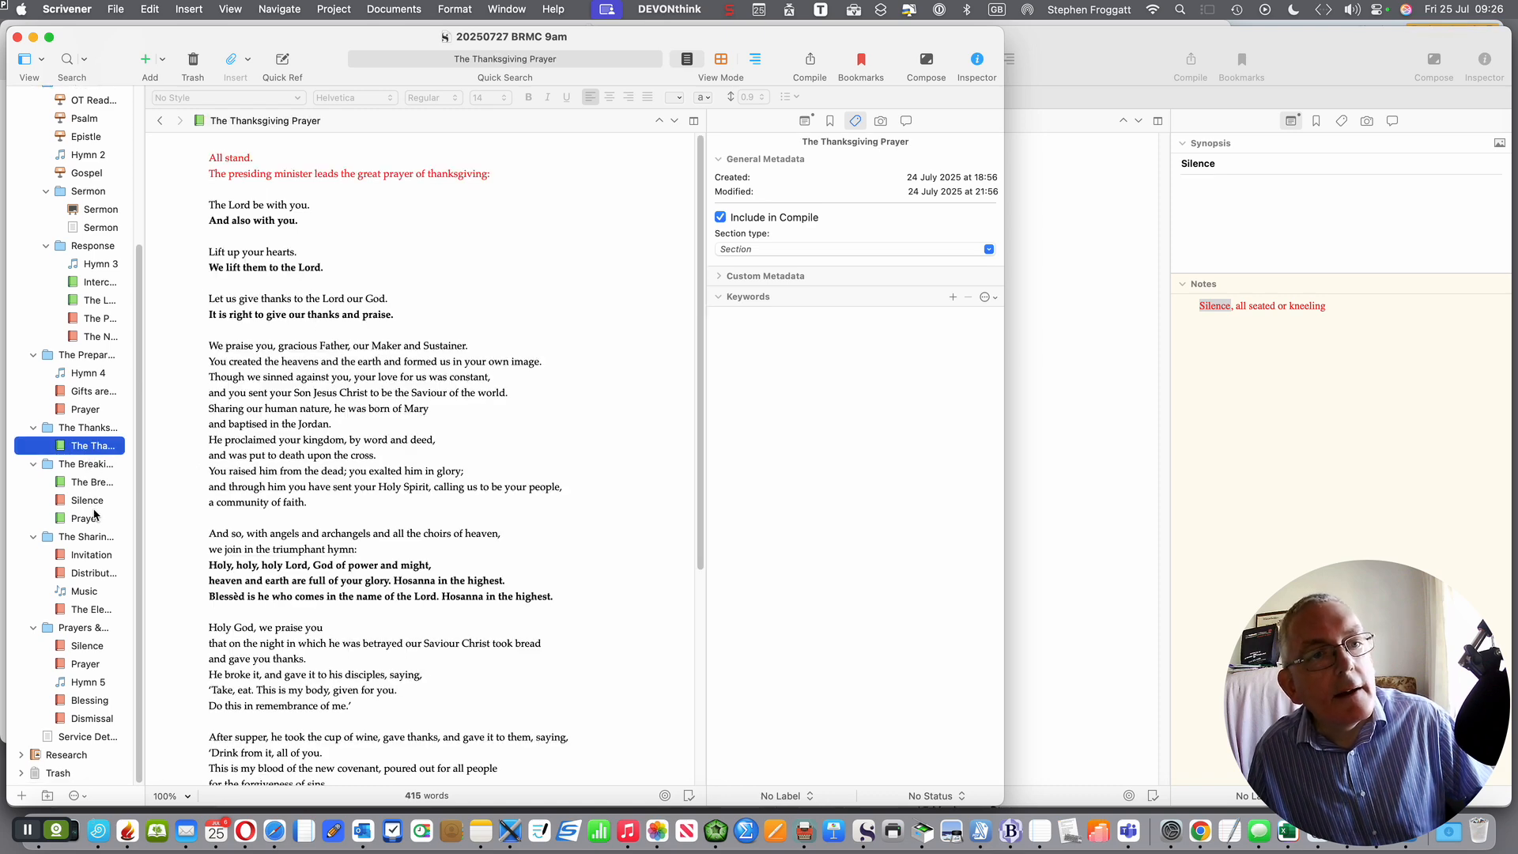
scroll(89, 712, up, 2)
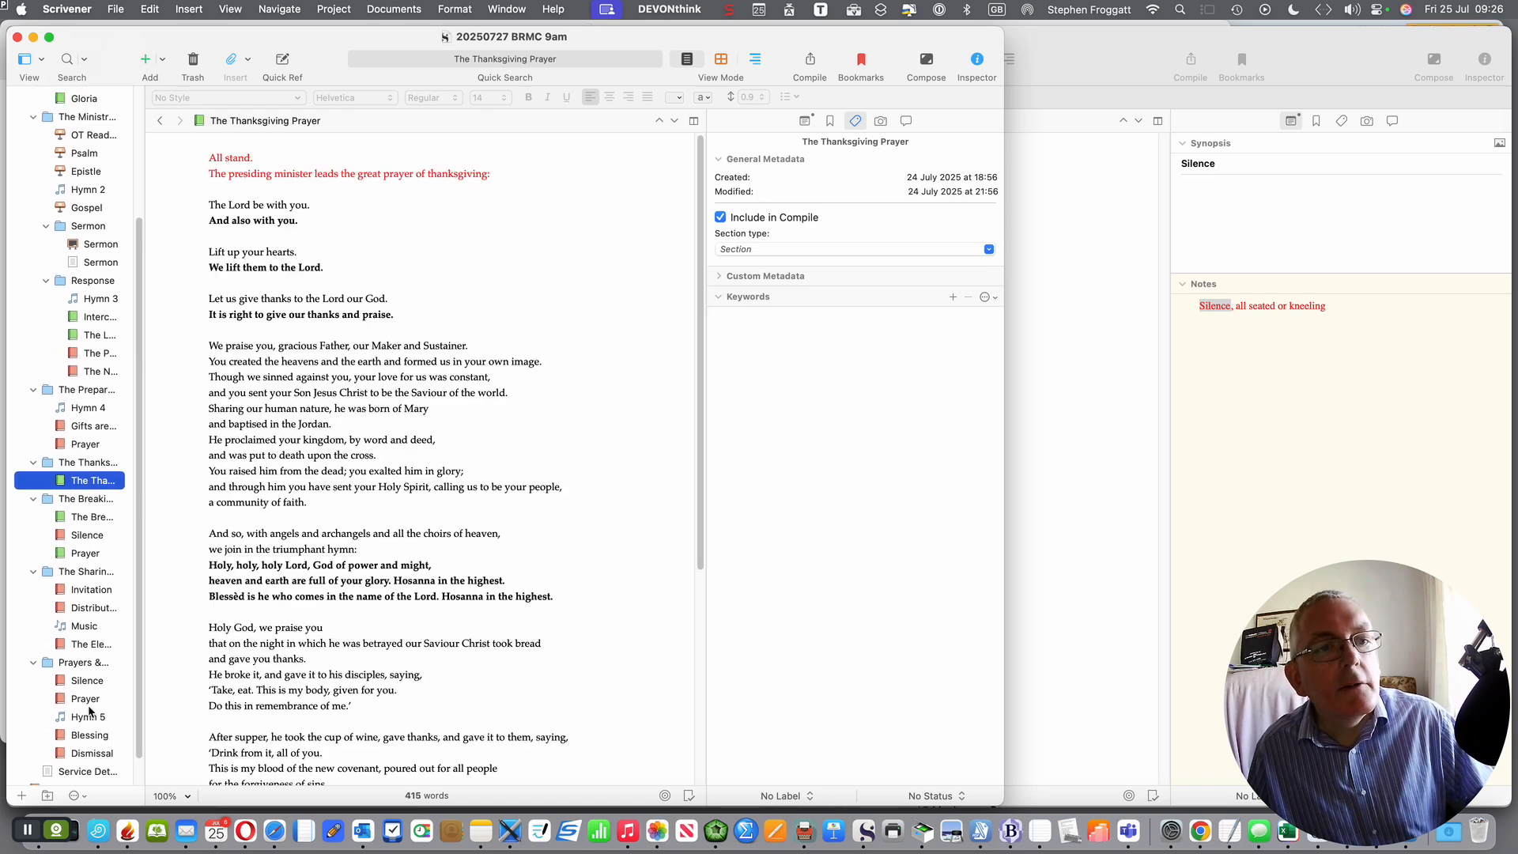
scroll(89, 712, up, 4)
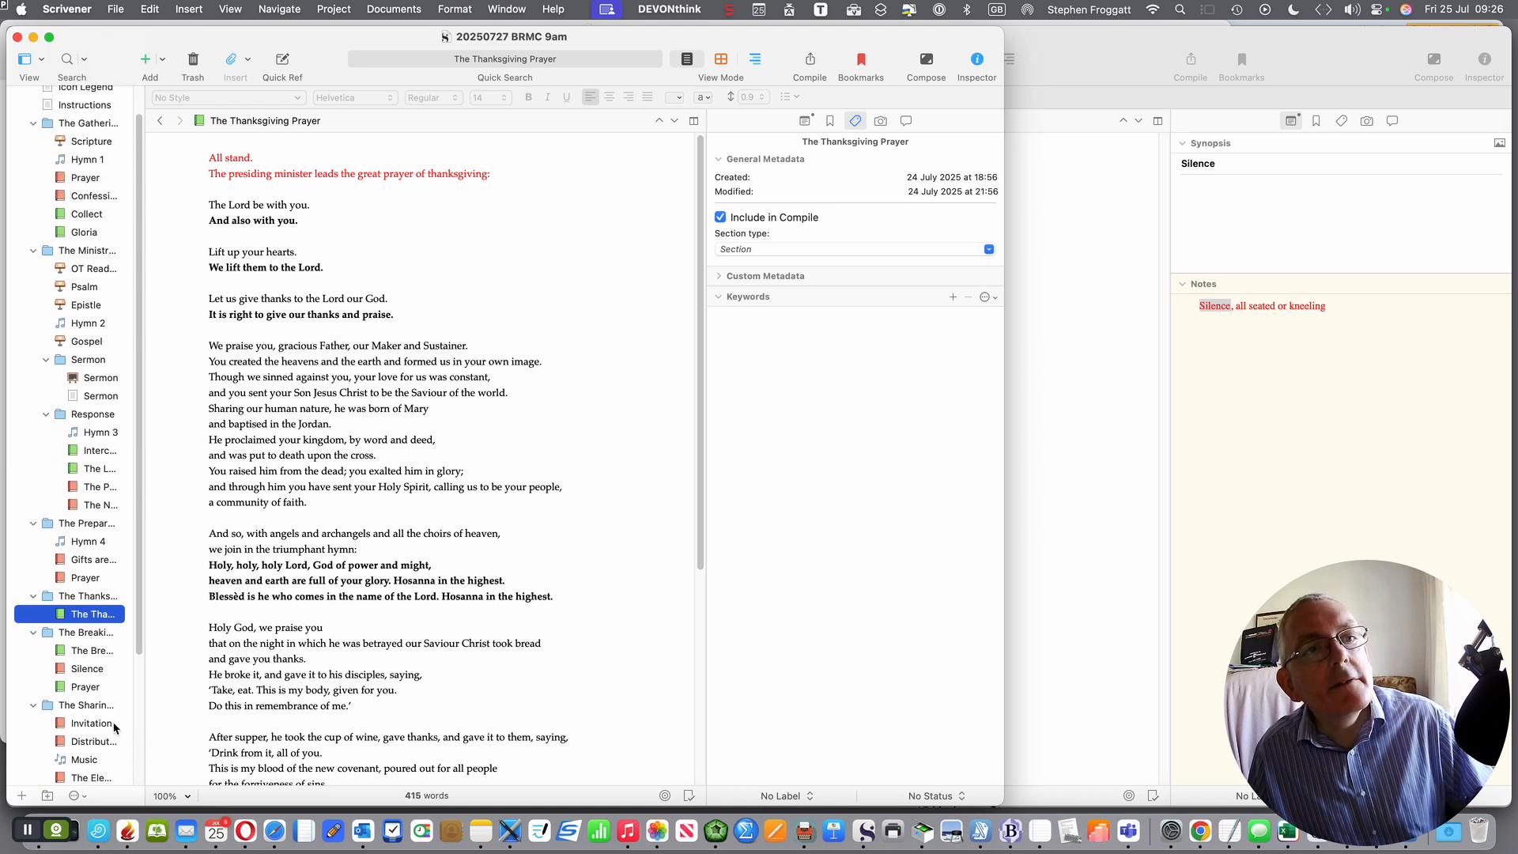
click(93, 434)
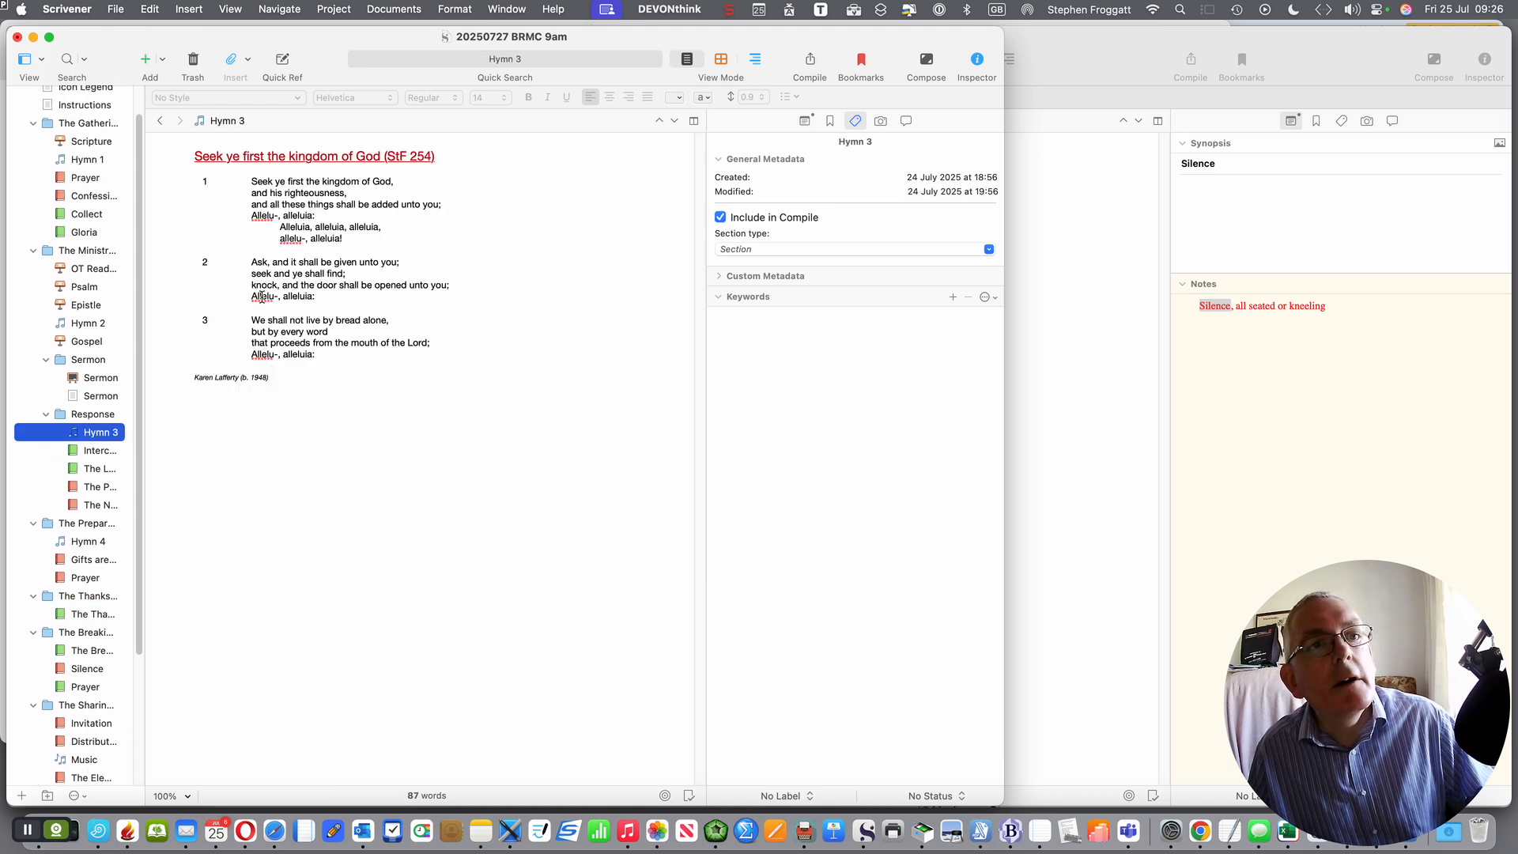
Compare the compile settings of the Collect and The Thanksgiving Prayer, and survey the remaining outline
click(94, 215)
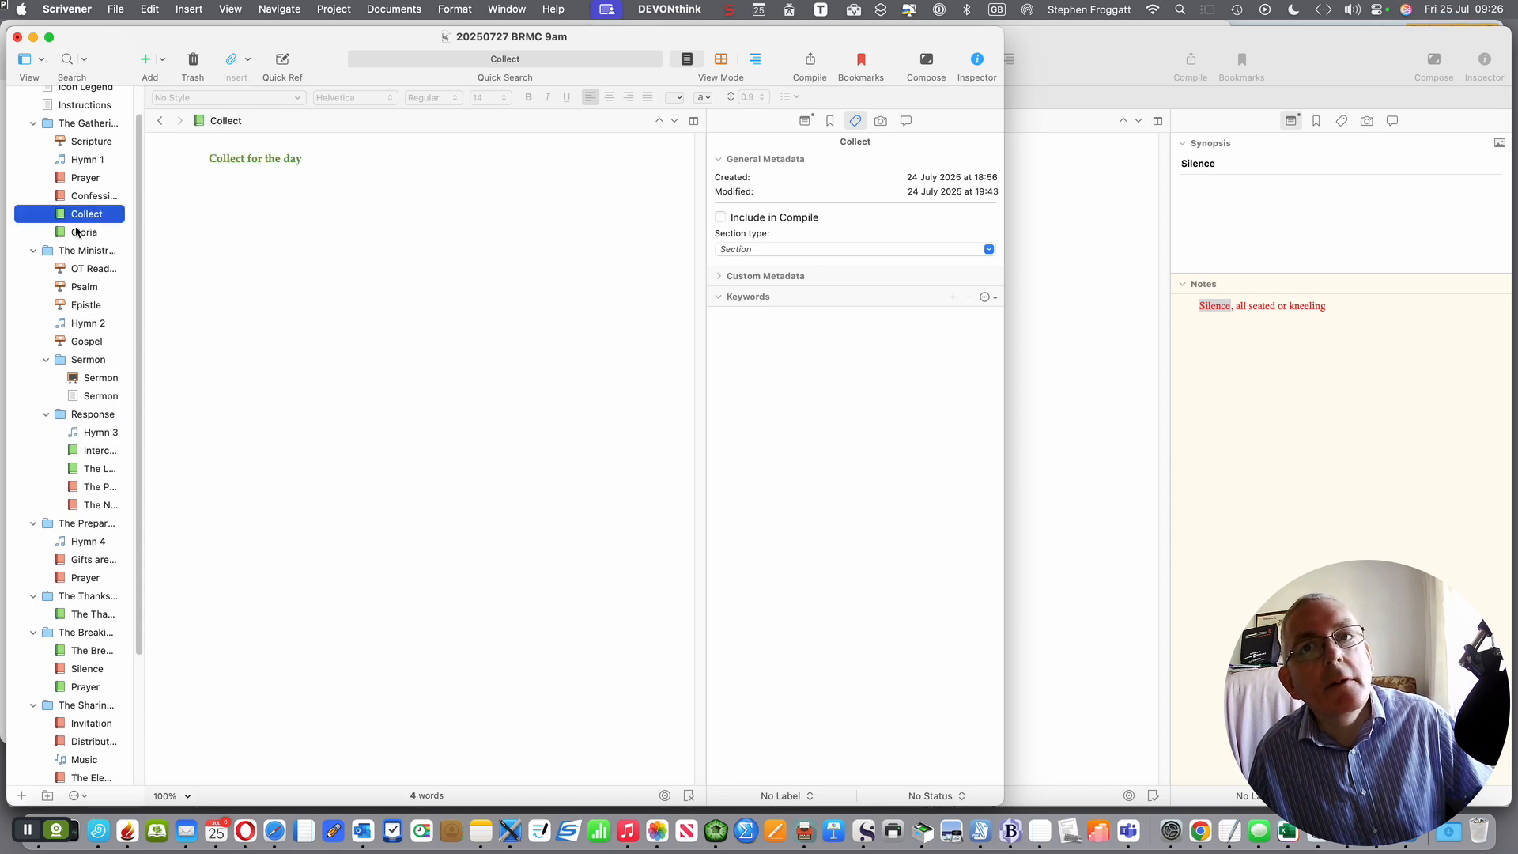
scroll(98, 559, down, 2)
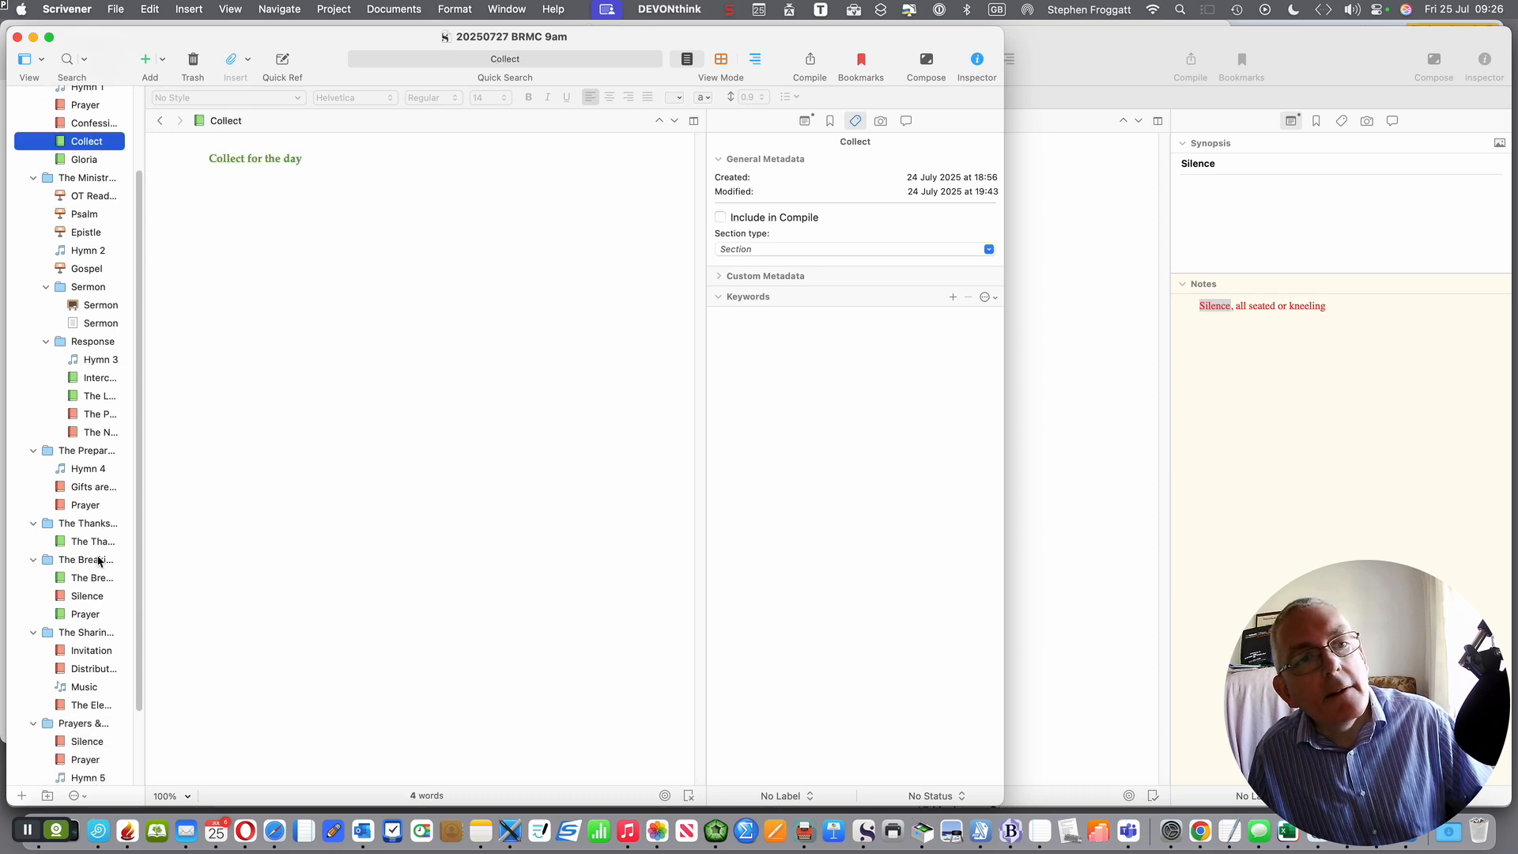
click(96, 543)
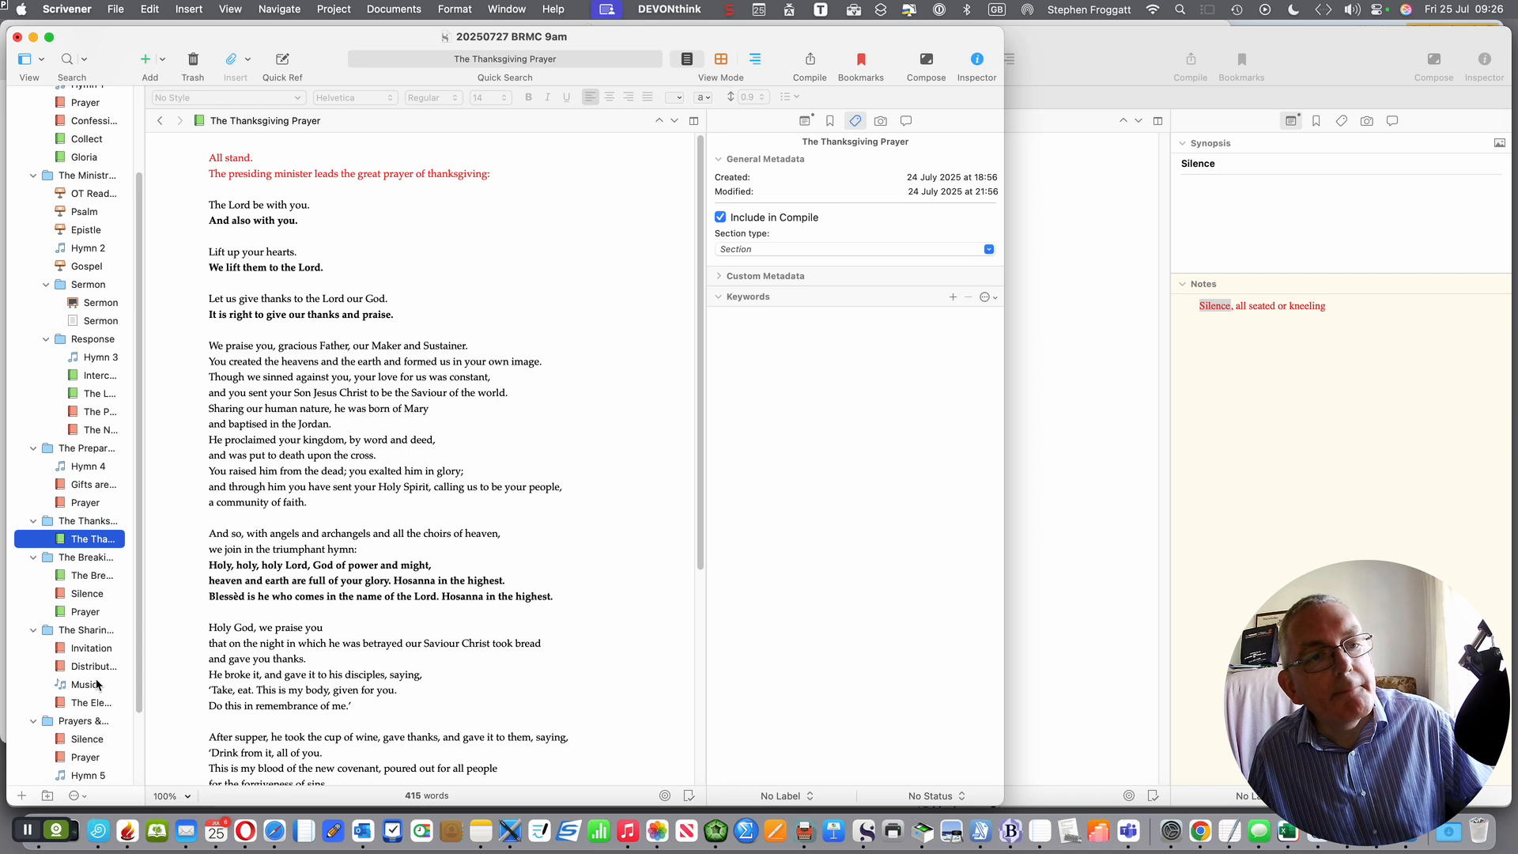
scroll(98, 684, down, 3)
scroll(98, 684, up, 5)
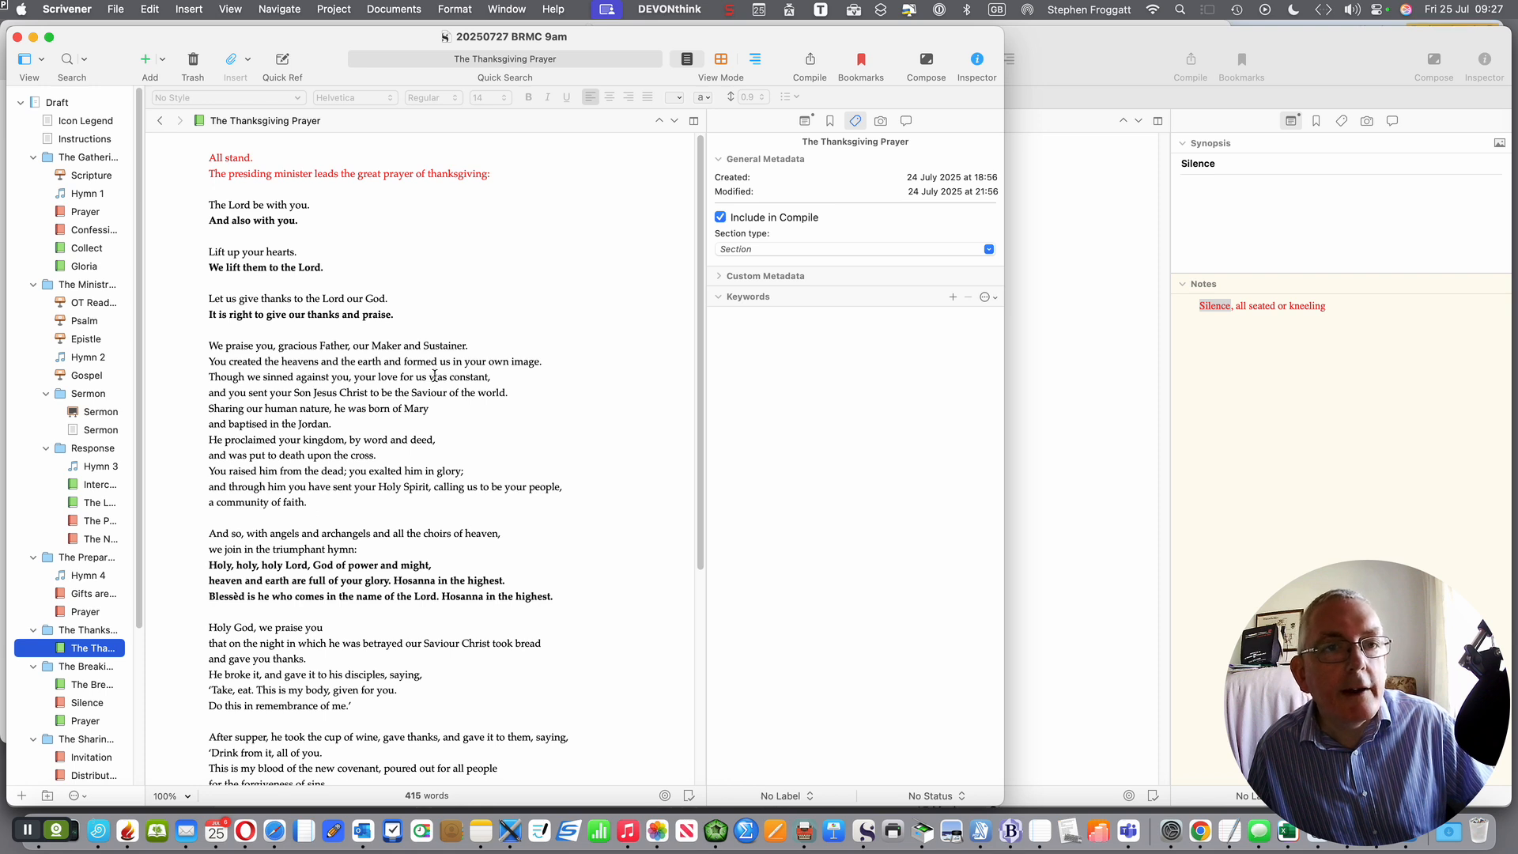
Open the compile settings for the Draft and review which documents are included in the PDF
click(115, 9)
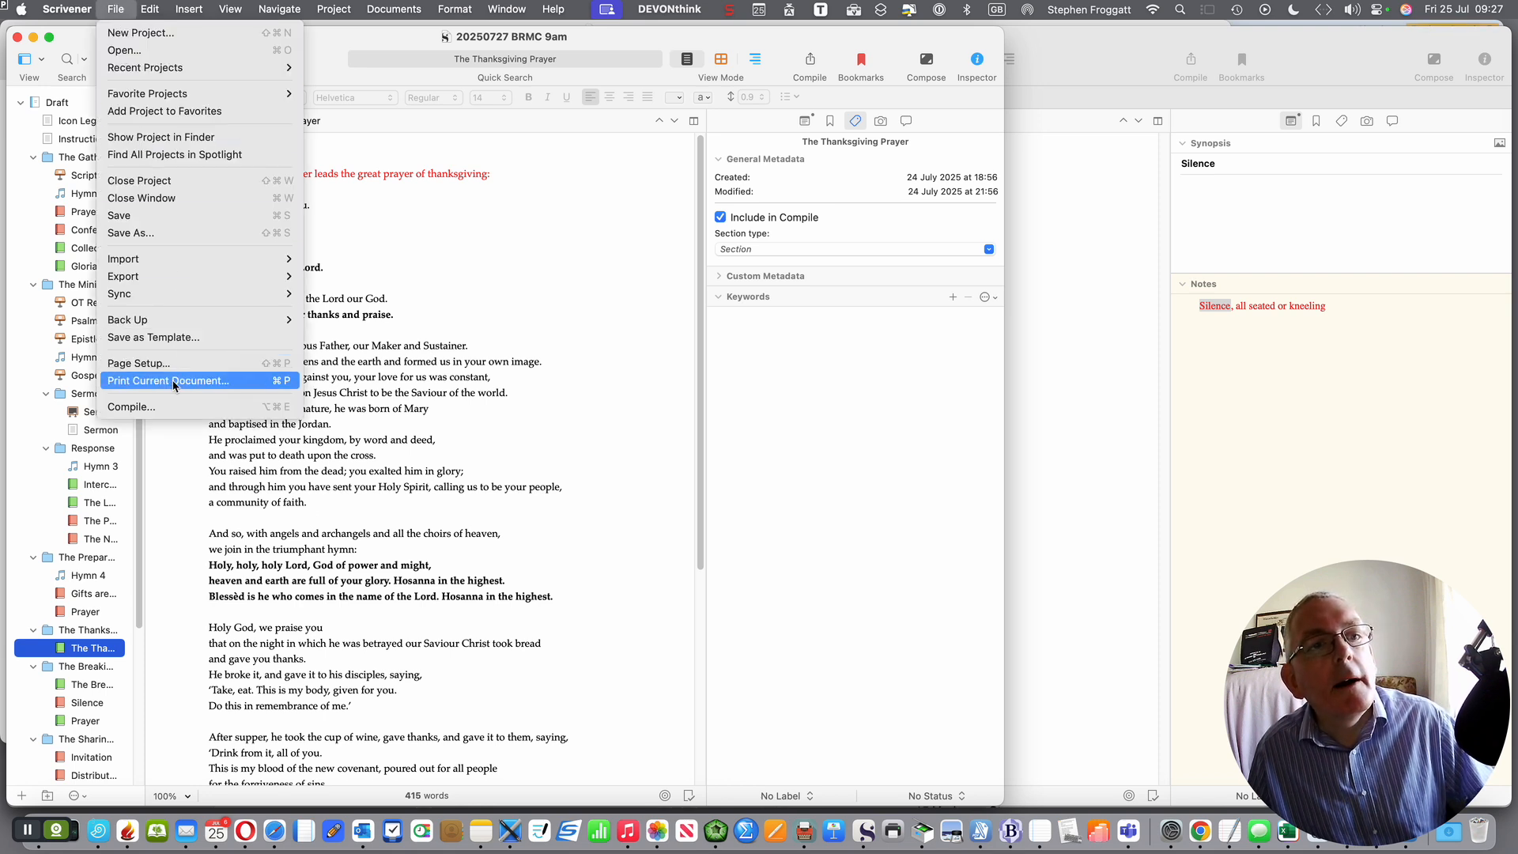
click(131, 407)
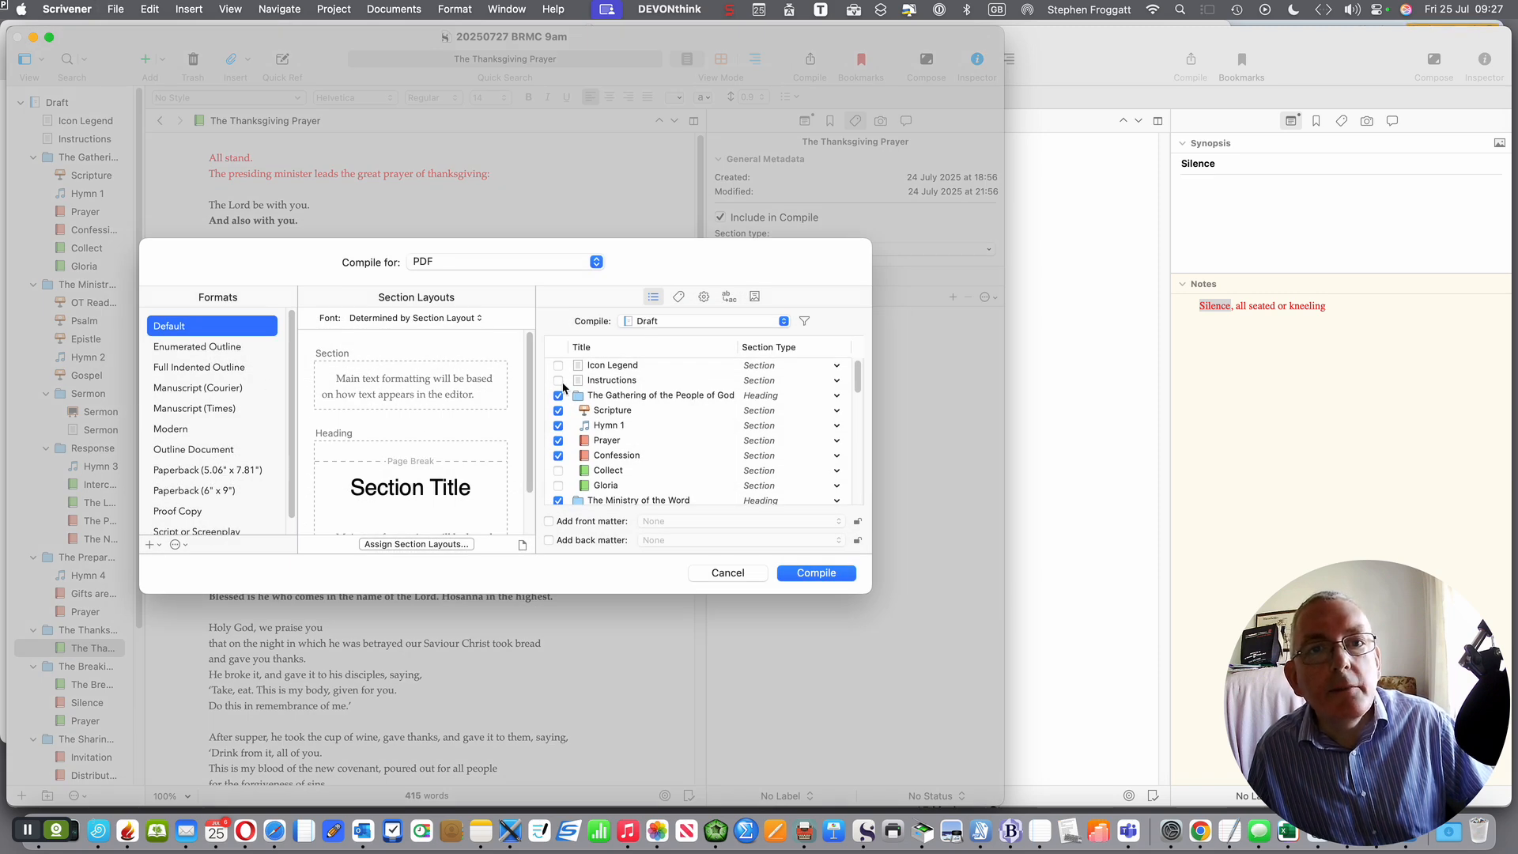
scroll(562, 370, down, 5)
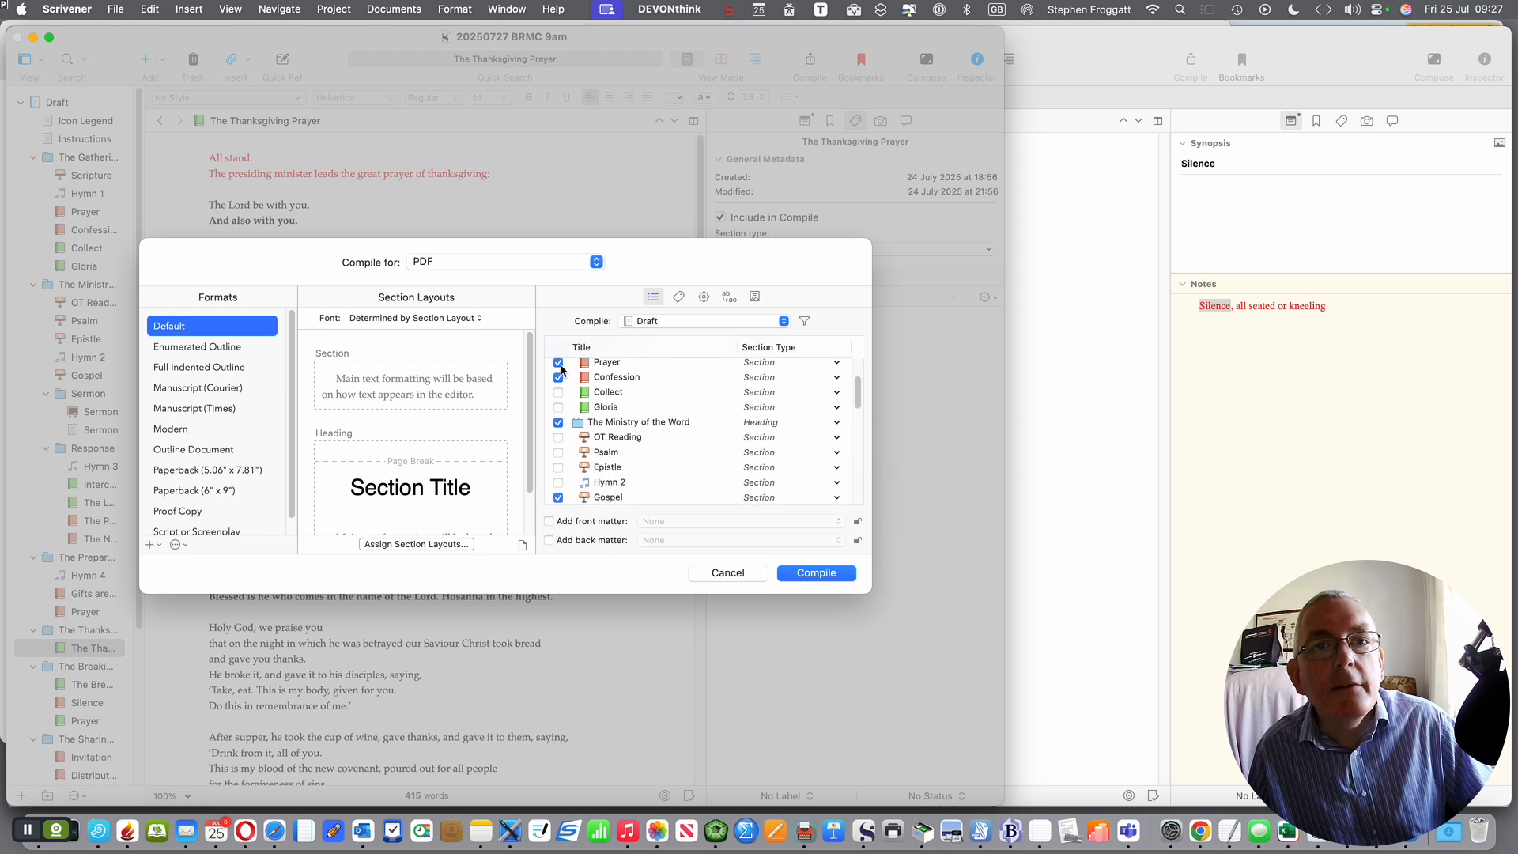
scroll(561, 369, down, 4)
scroll(561, 369, up, 3)
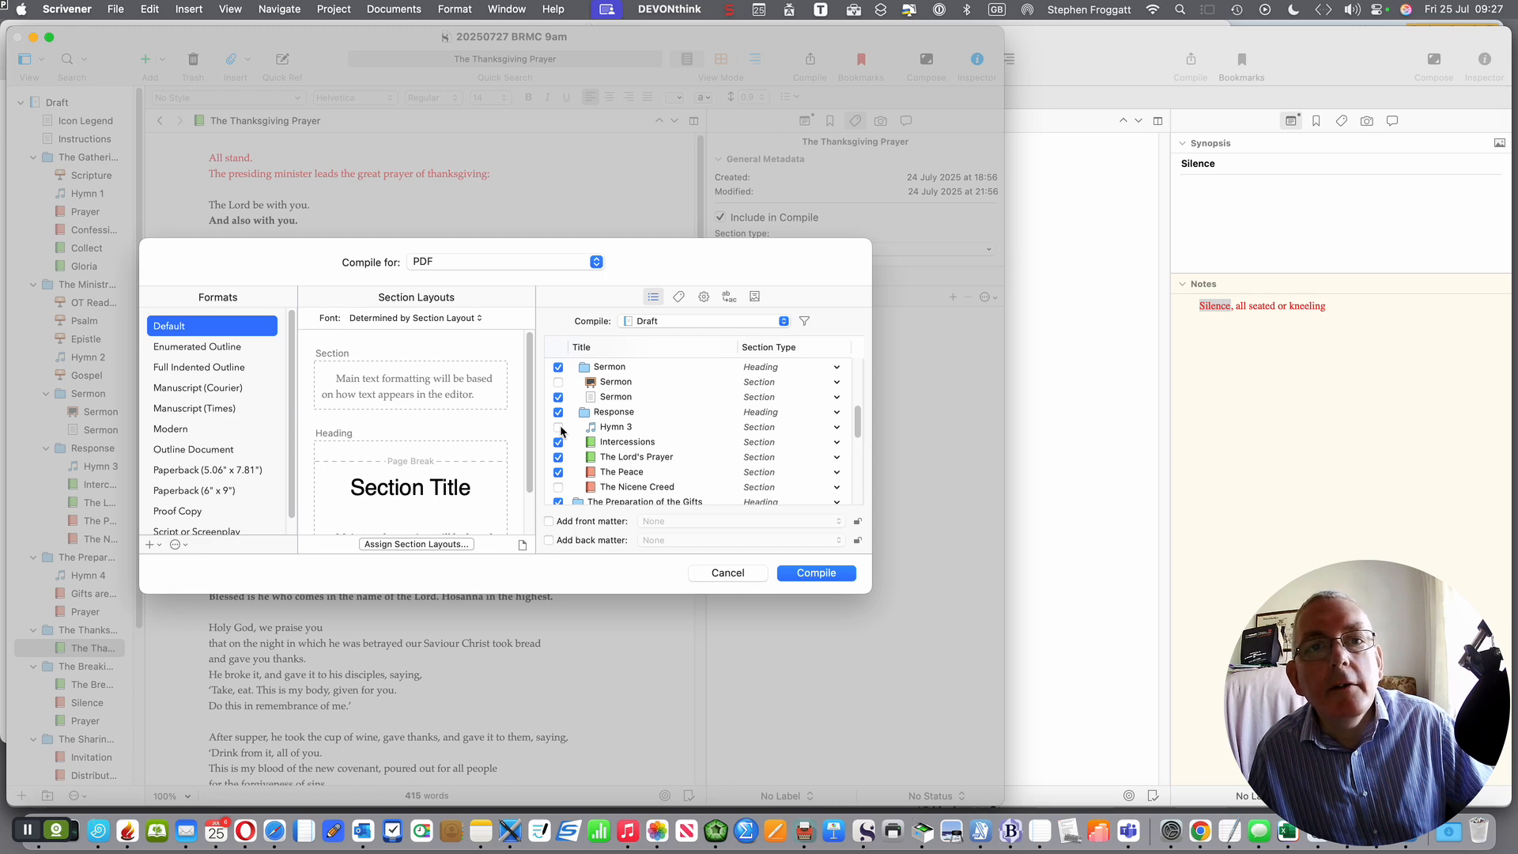
scroll(645, 423, down, 5)
scroll(635, 419, up, 2)
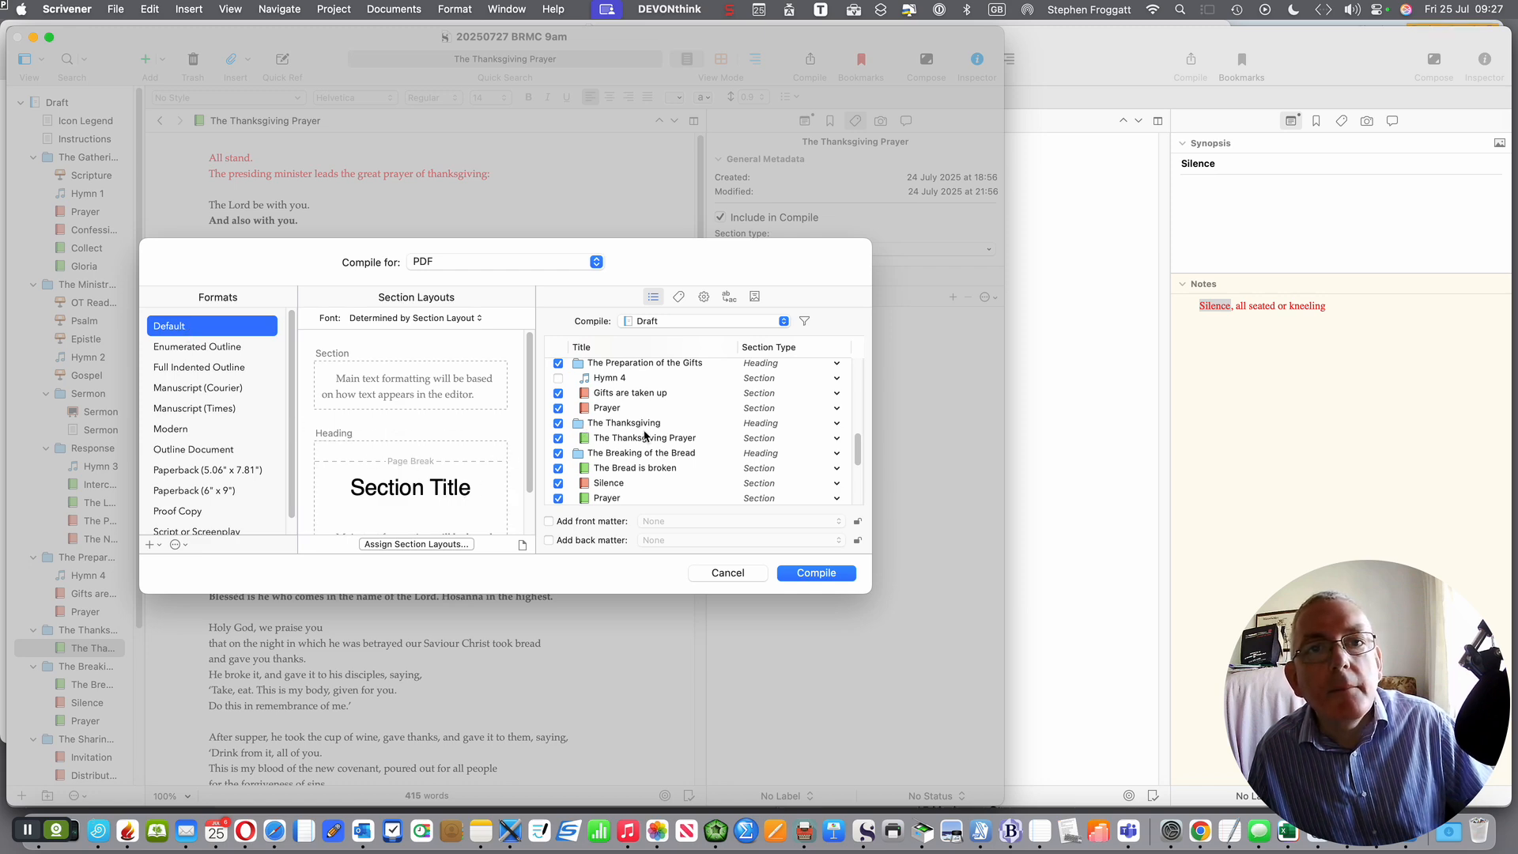
scroll(621, 389, down, 5)
scroll(622, 387, up, 5)
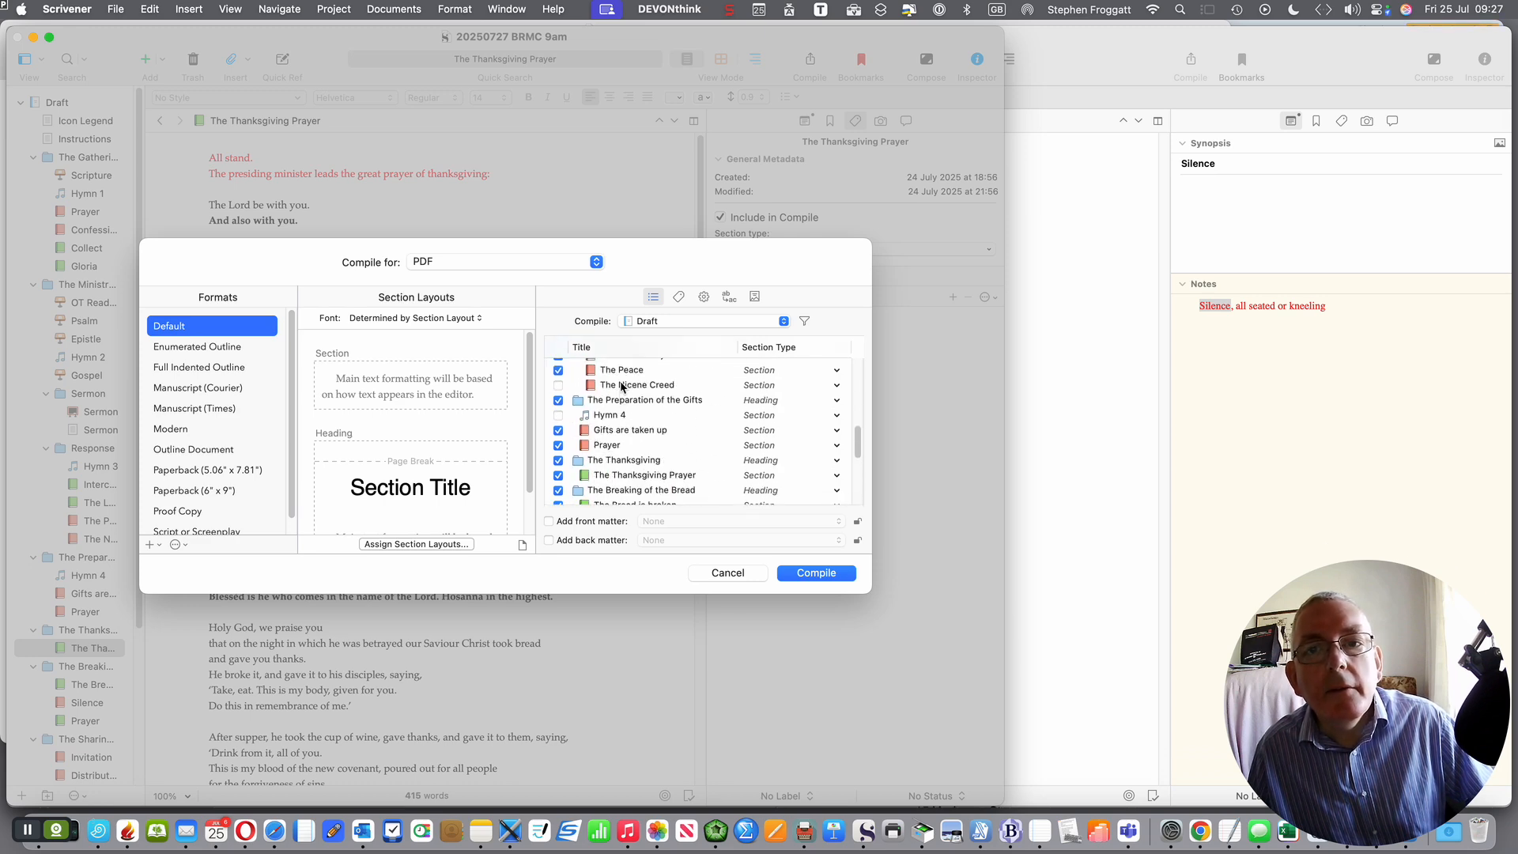
Compile the Draft to a PDF named 20250727 BRMC 9am in the SW Circuit folder, replacing the existing file
click(830, 576)
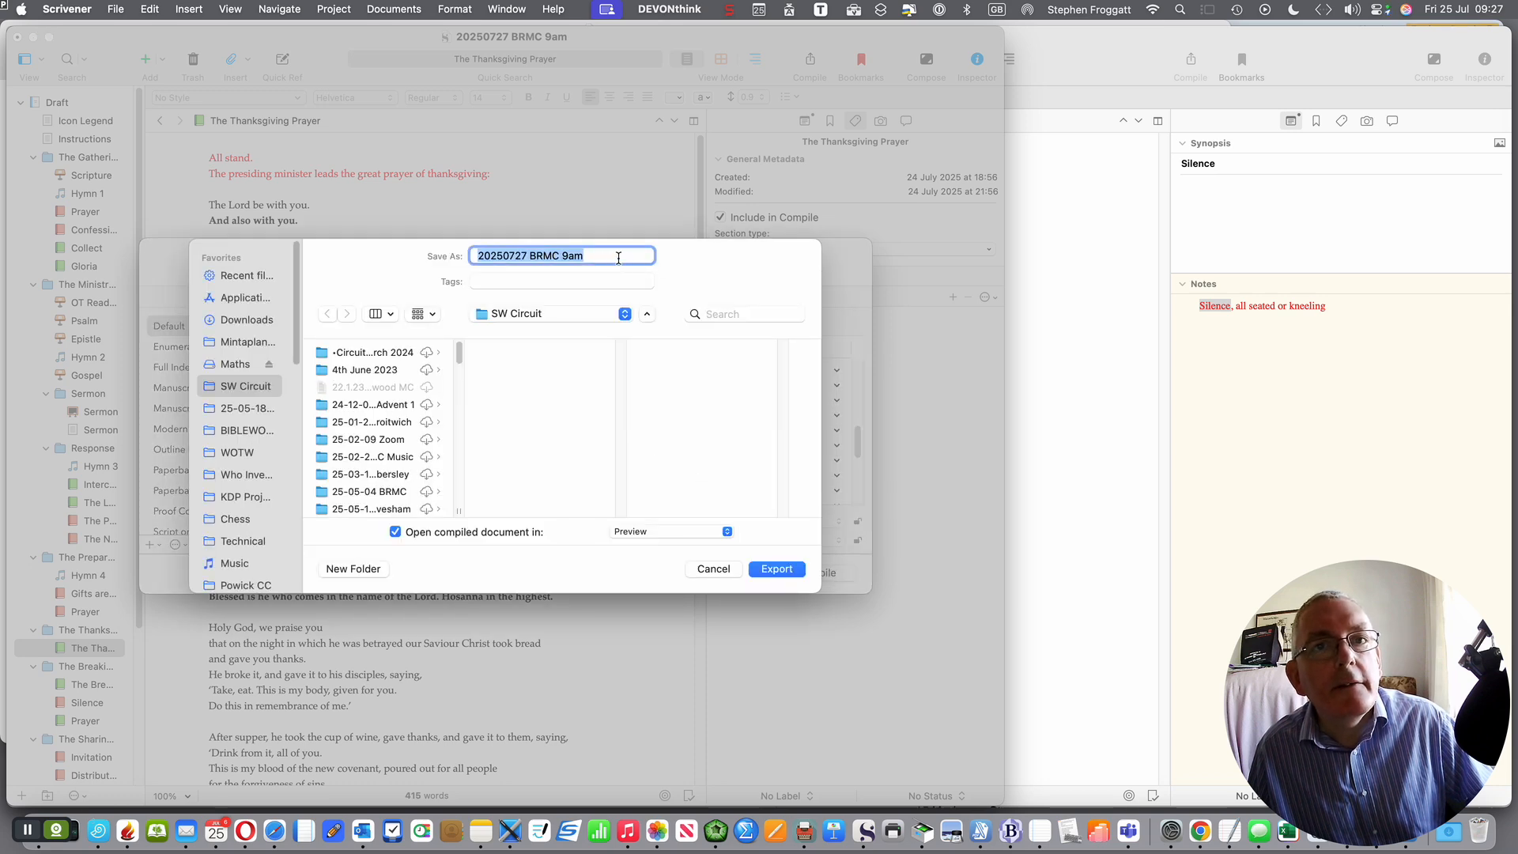
click(777, 573)
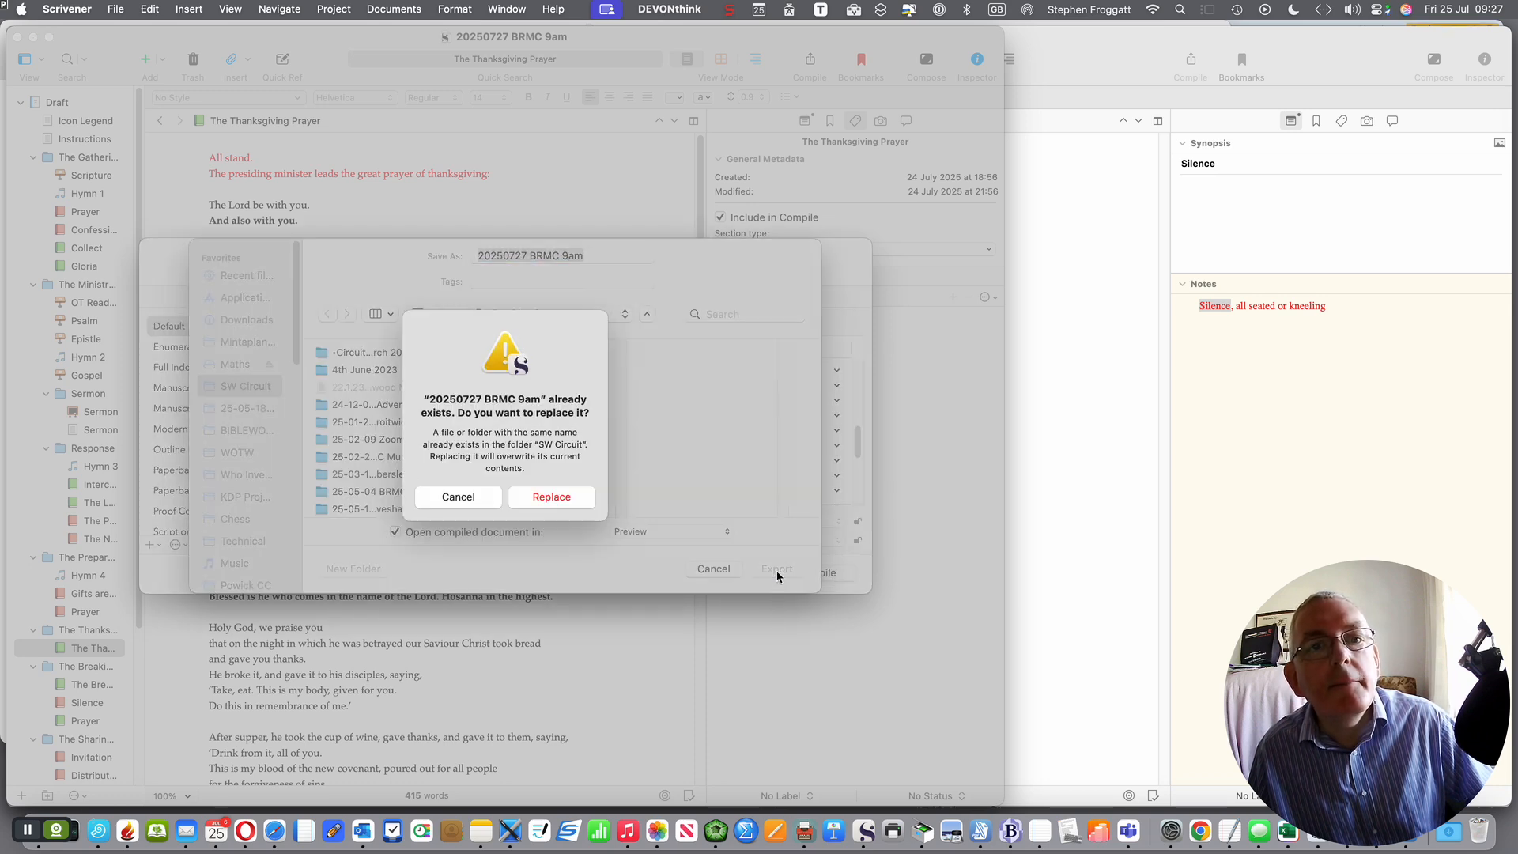
click(552, 497)
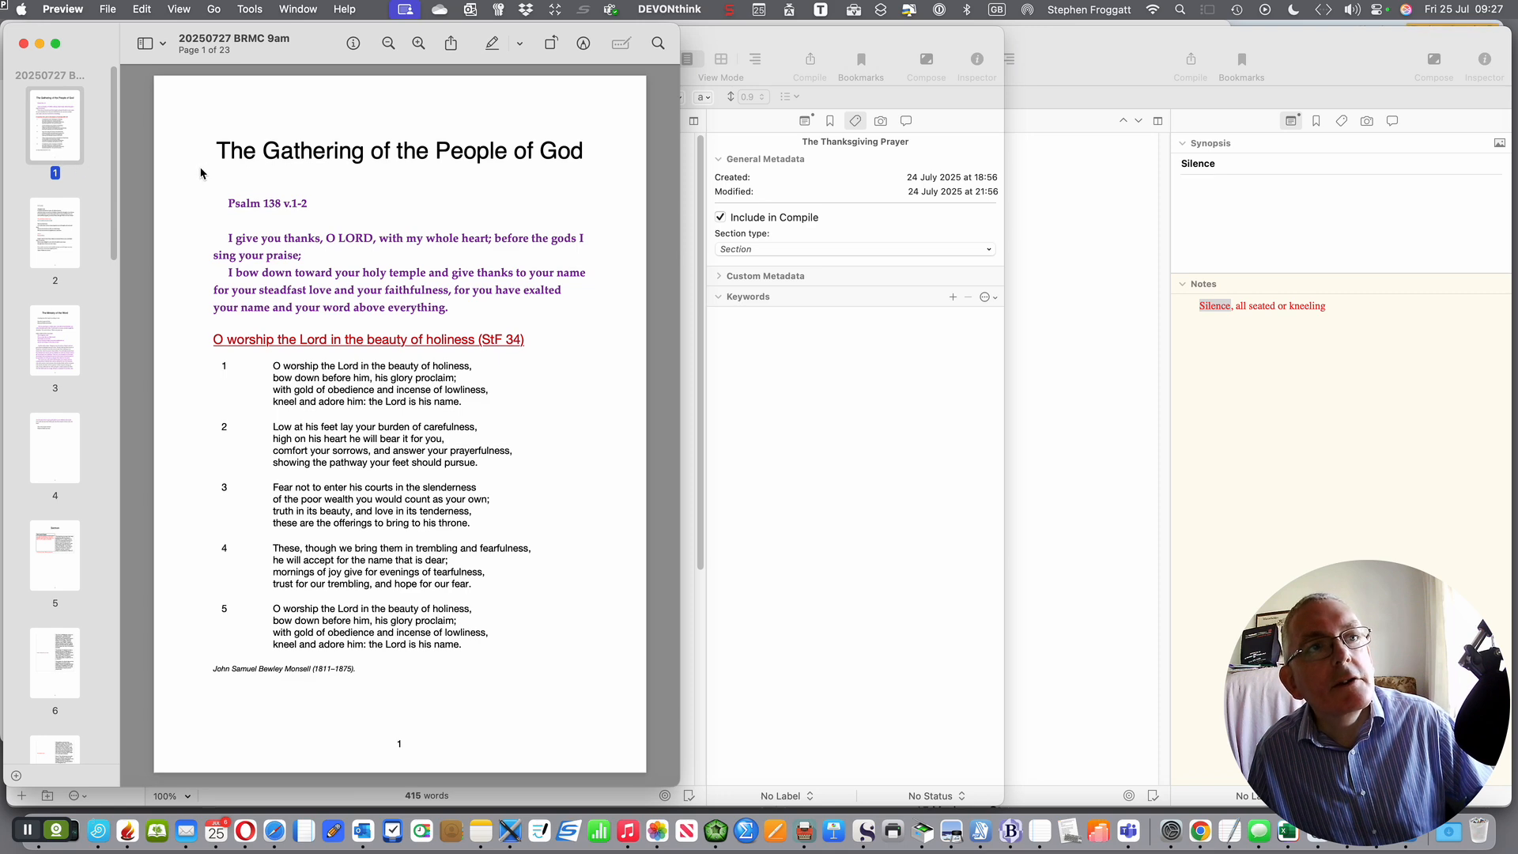
Examine pages 2 to 5 of the compiled PDF, covering the confession, The Ministry of the Word and the start of the Sermon
click(62, 242)
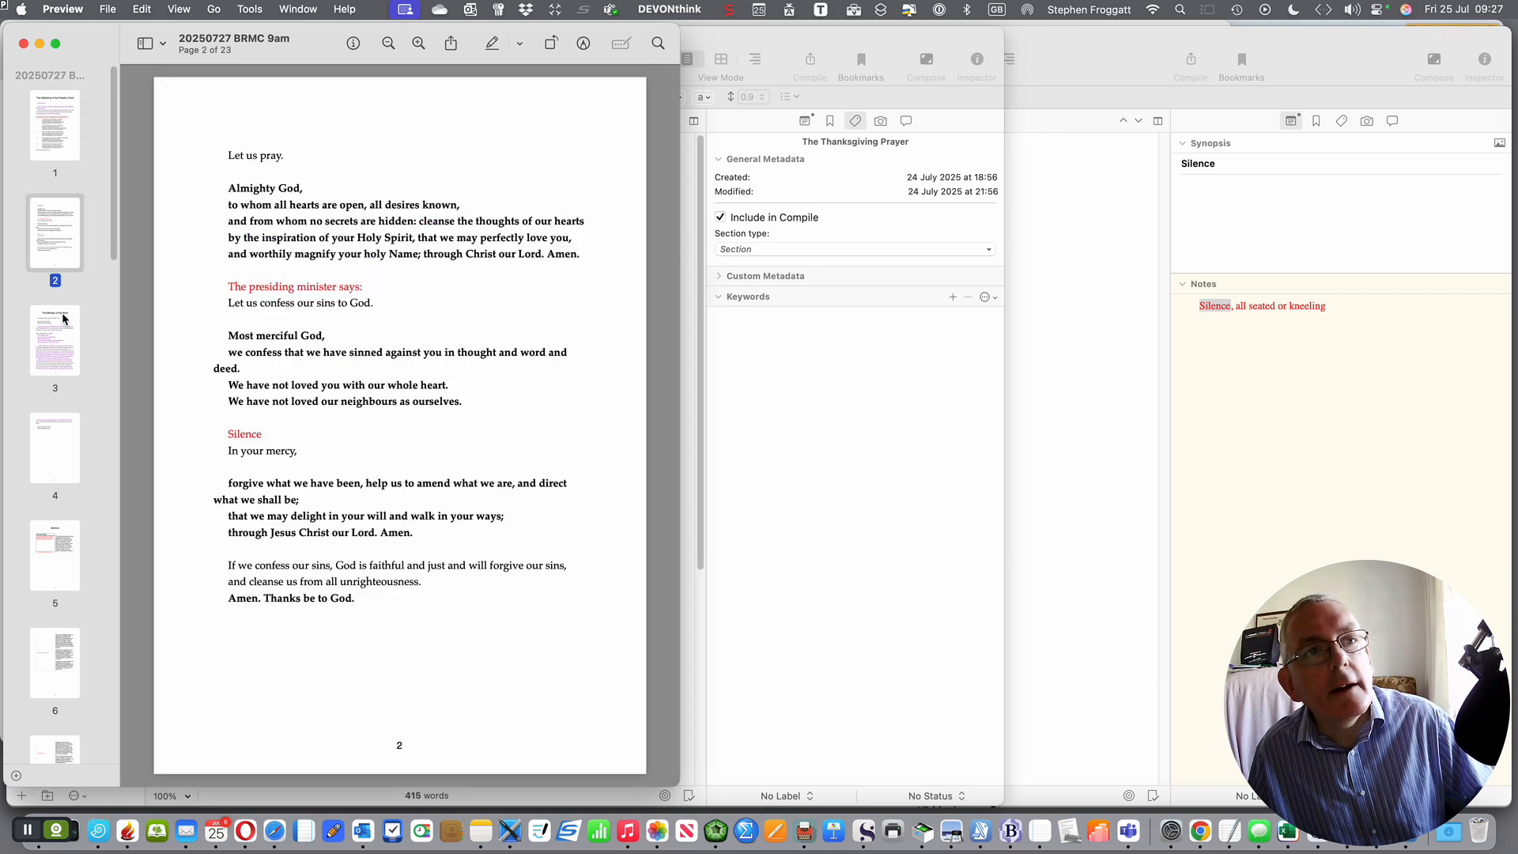
click(57, 348)
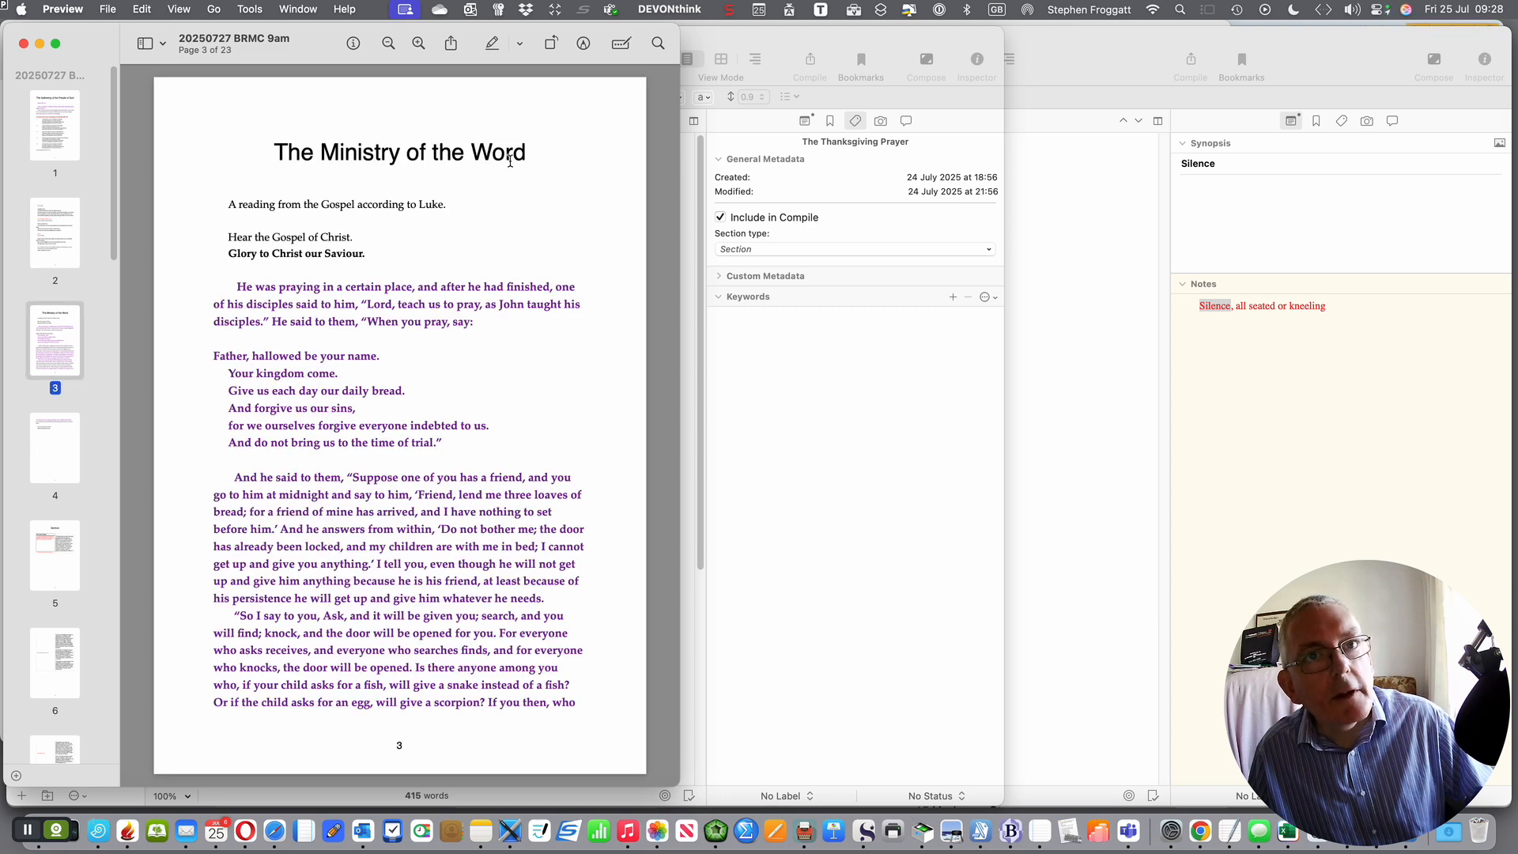
click(62, 460)
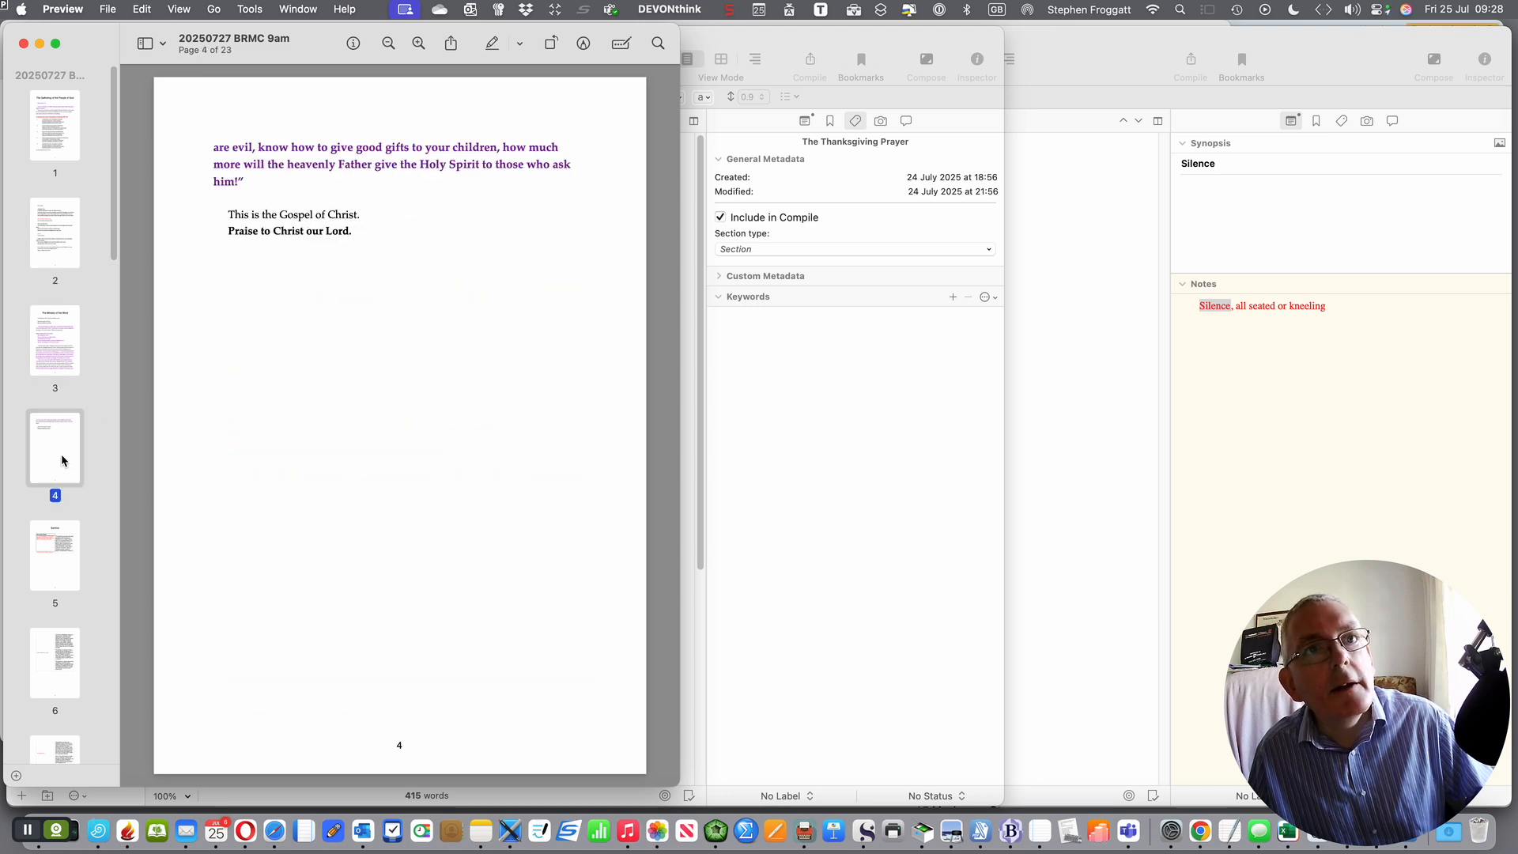
click(52, 556)
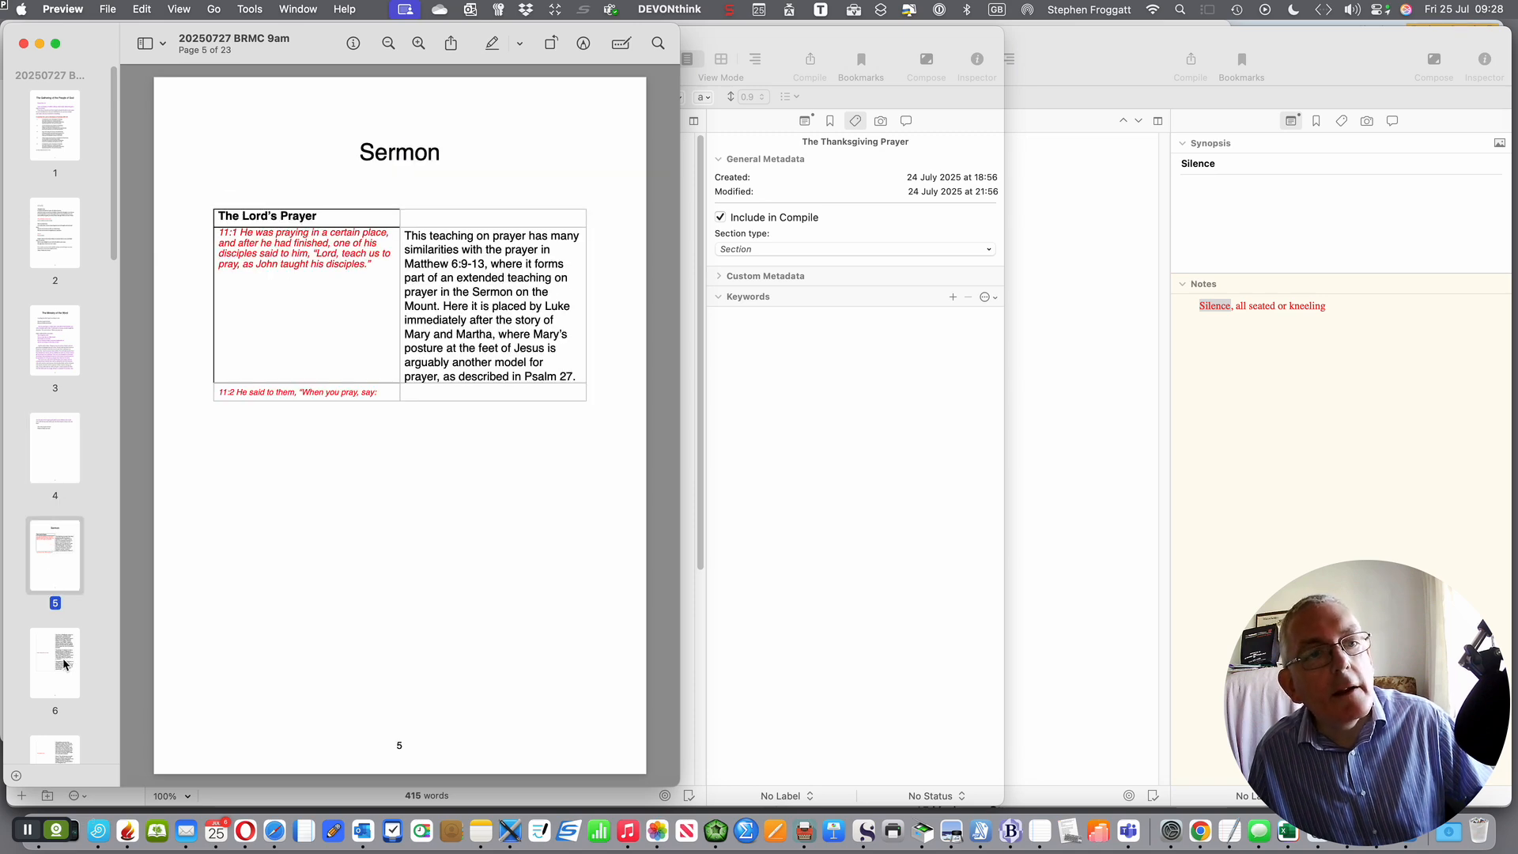
Page through the remaining Sermon pages of the PDF, from page 6 to page 13
scroll(65, 665, down, 5)
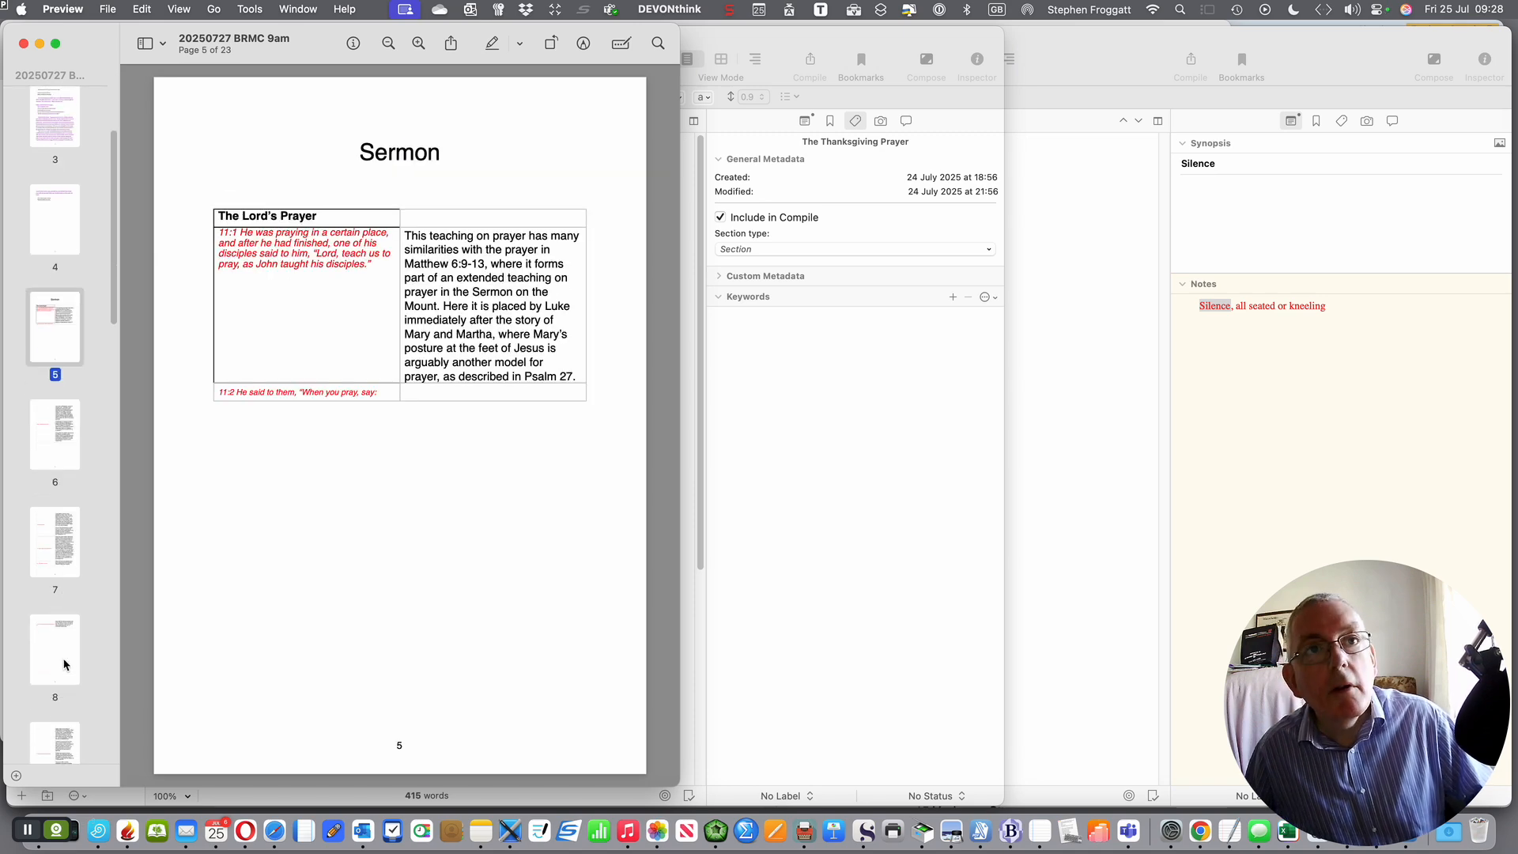
key(Down)
key(Down)
key(Down)
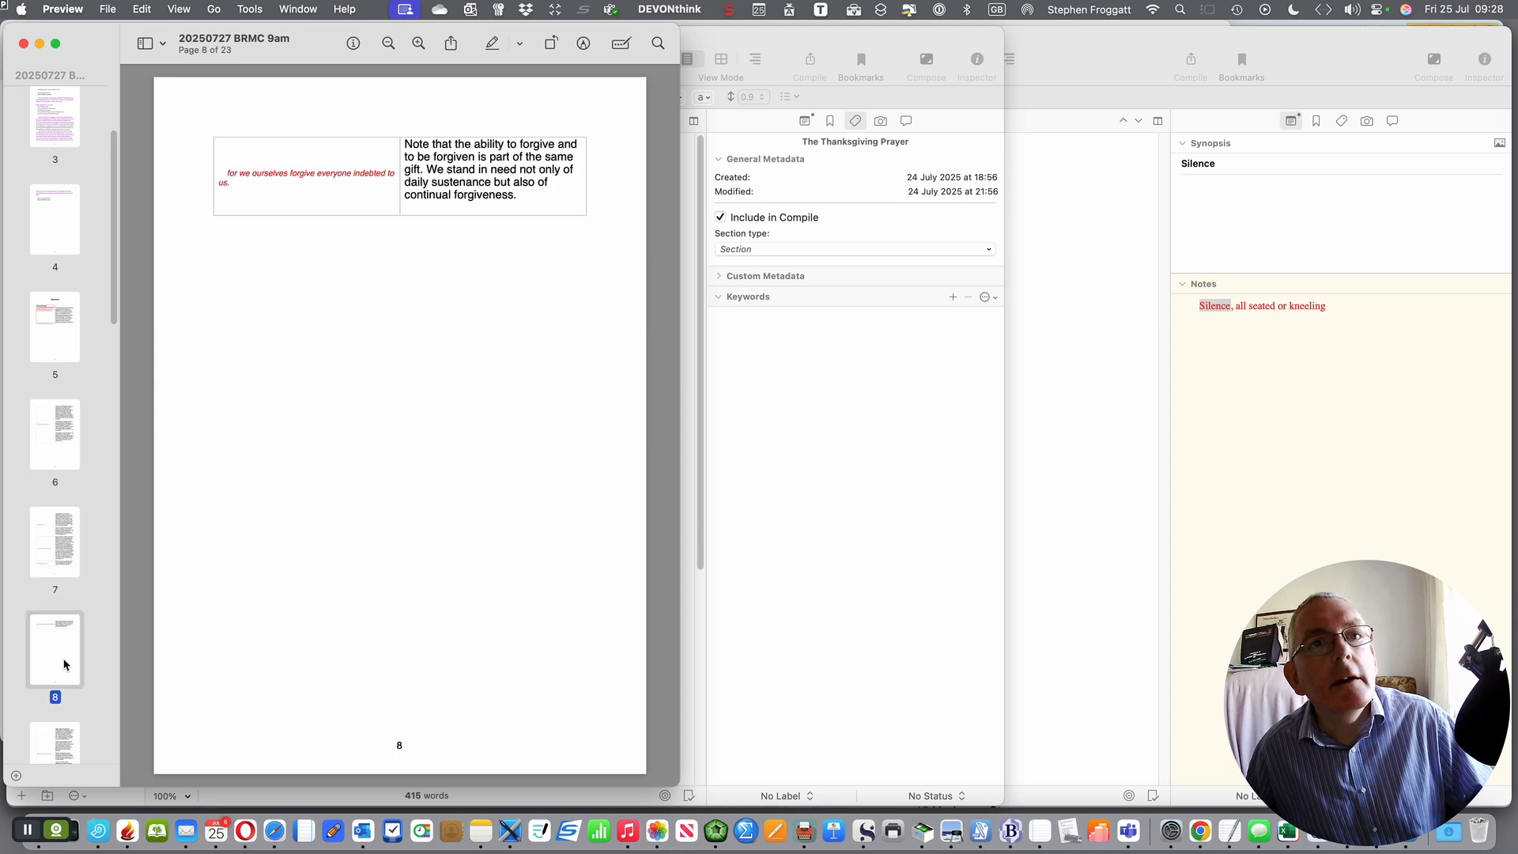
key(Down)
key(Down)
key(Down)
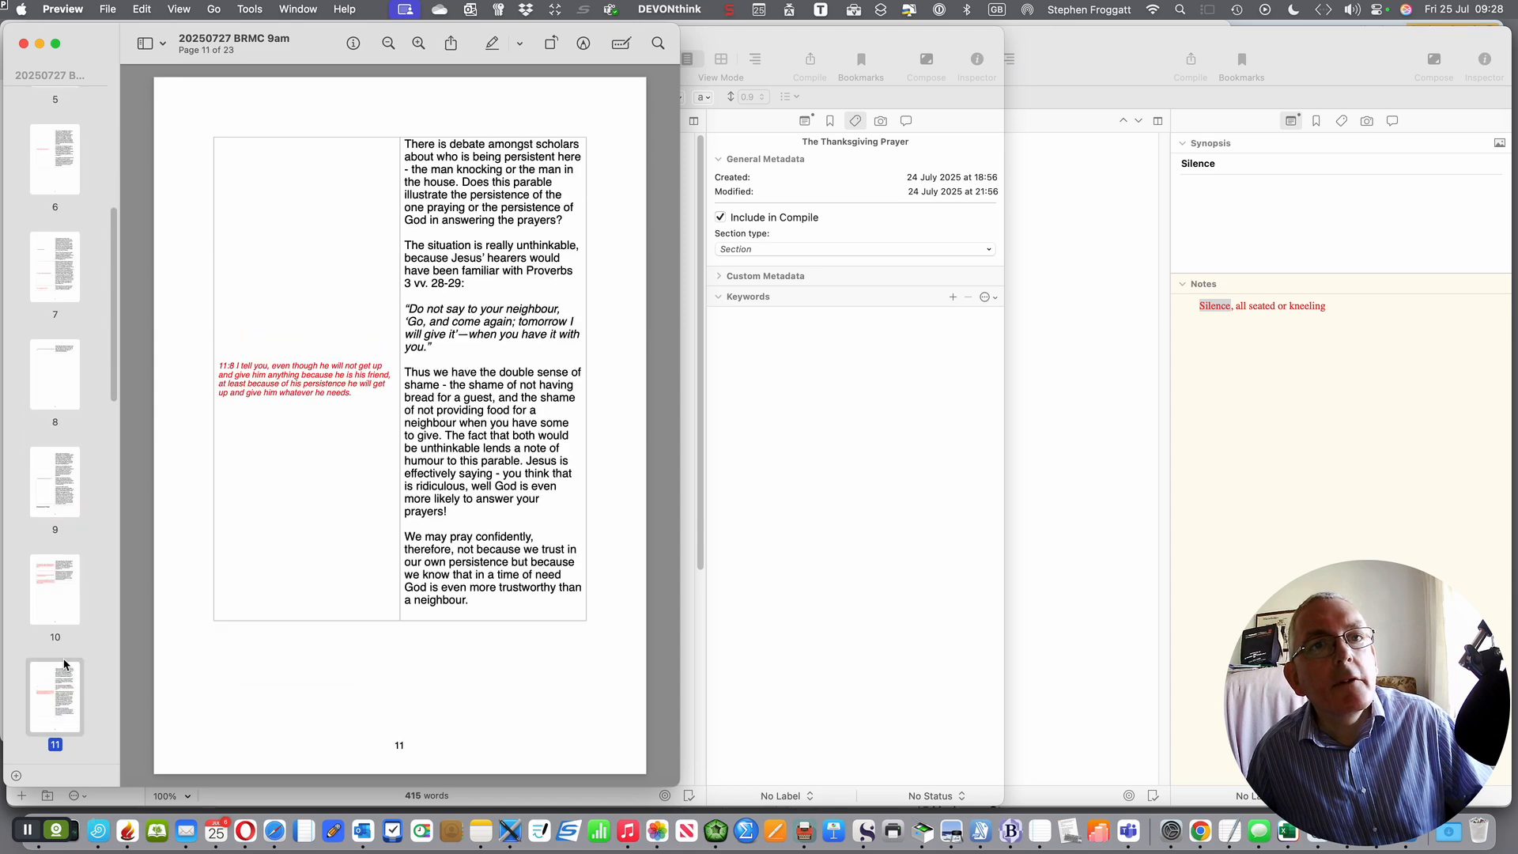
key(Down)
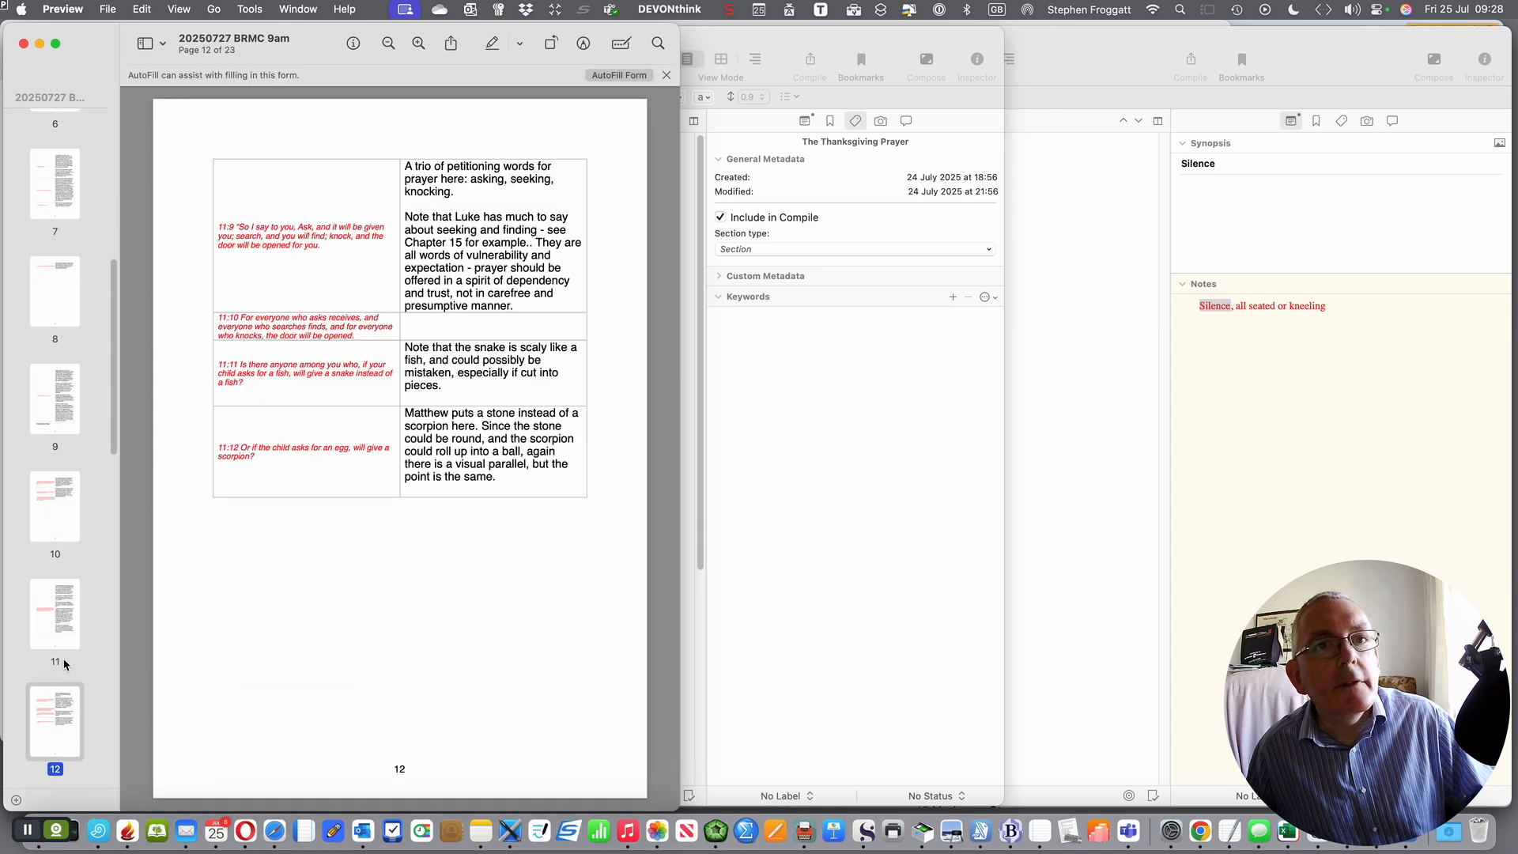
key(Down)
Review pages 14 to 18 of the PDF, from Response through The Preparation of the Gifts to The Thanksgiving
key(Down)
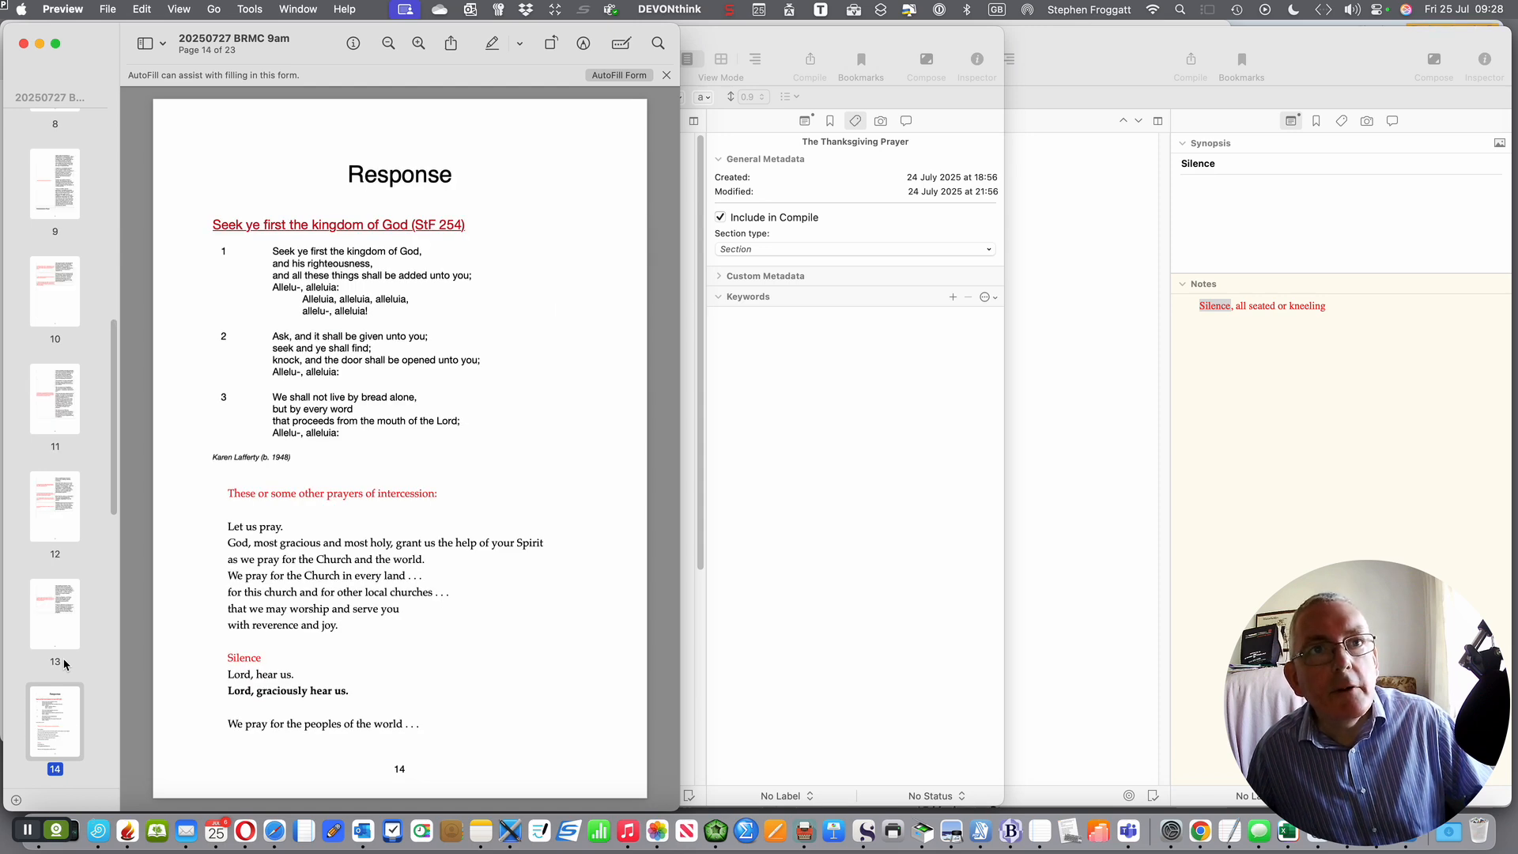
key(Down)
key(Down)
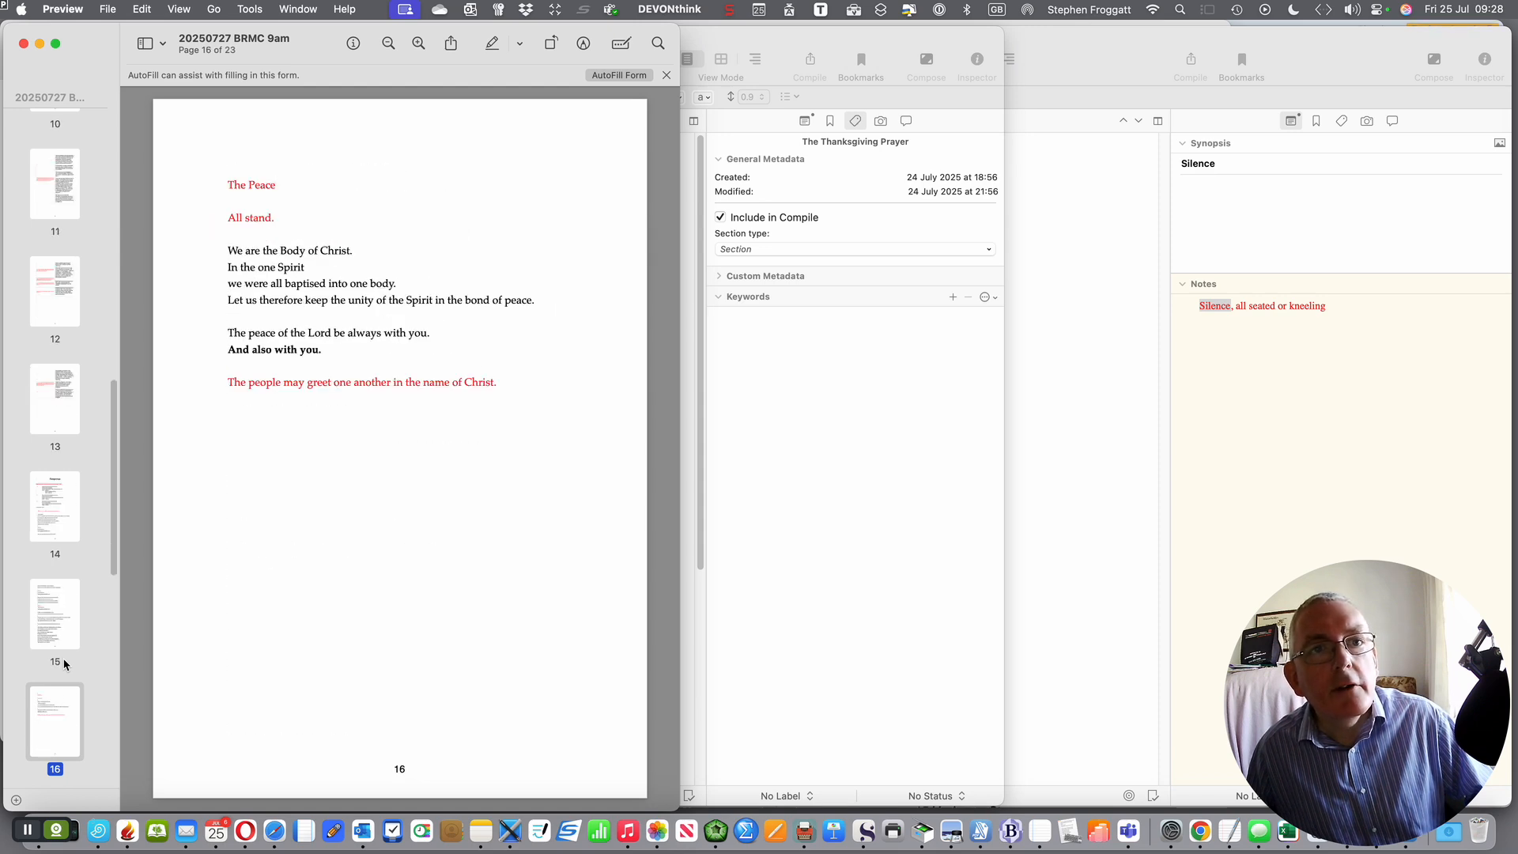
key(Down)
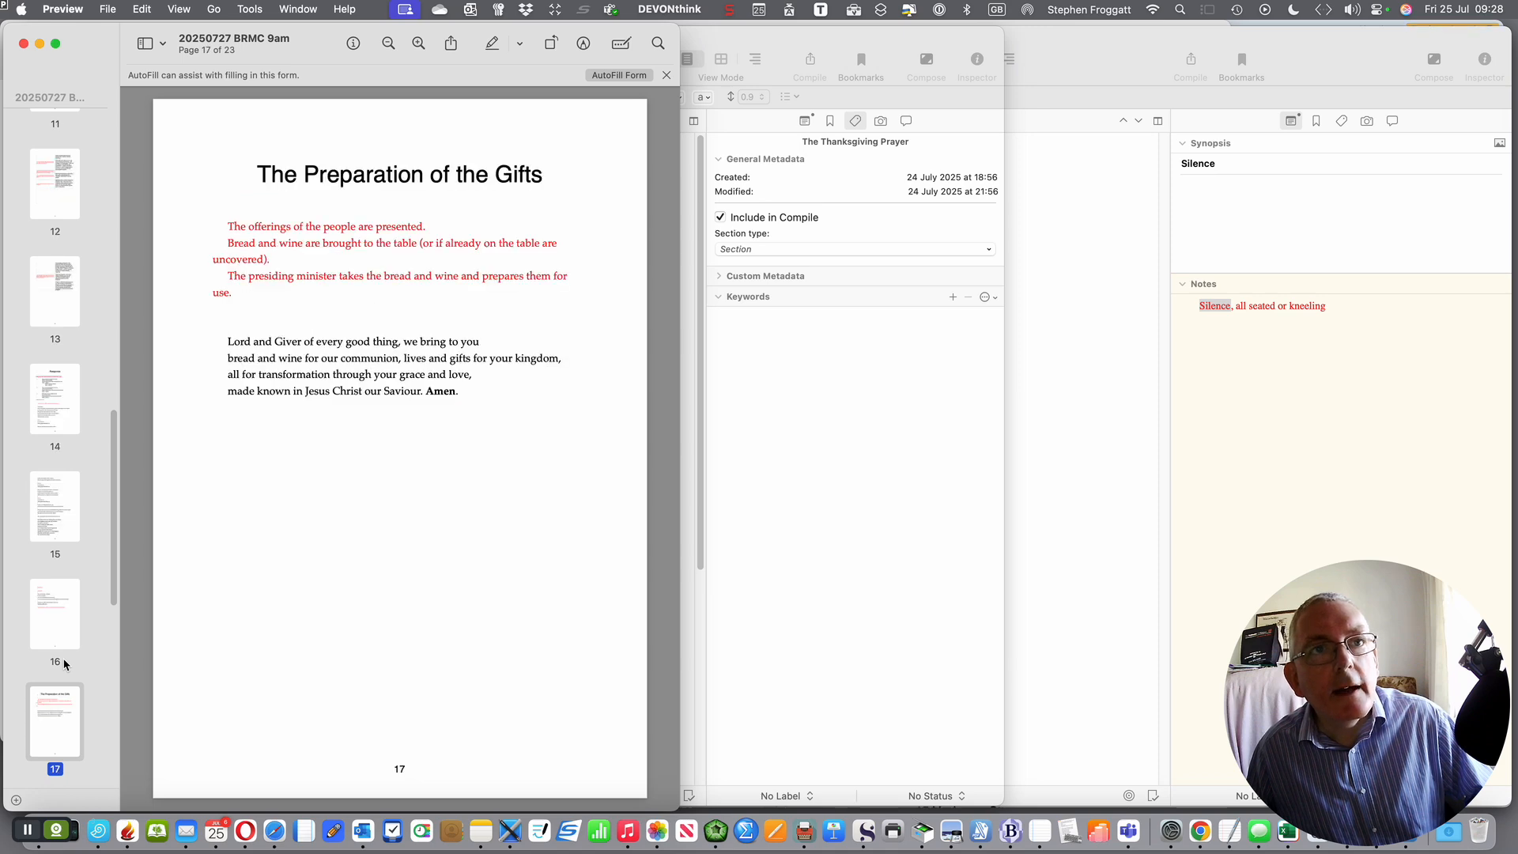
key(Down)
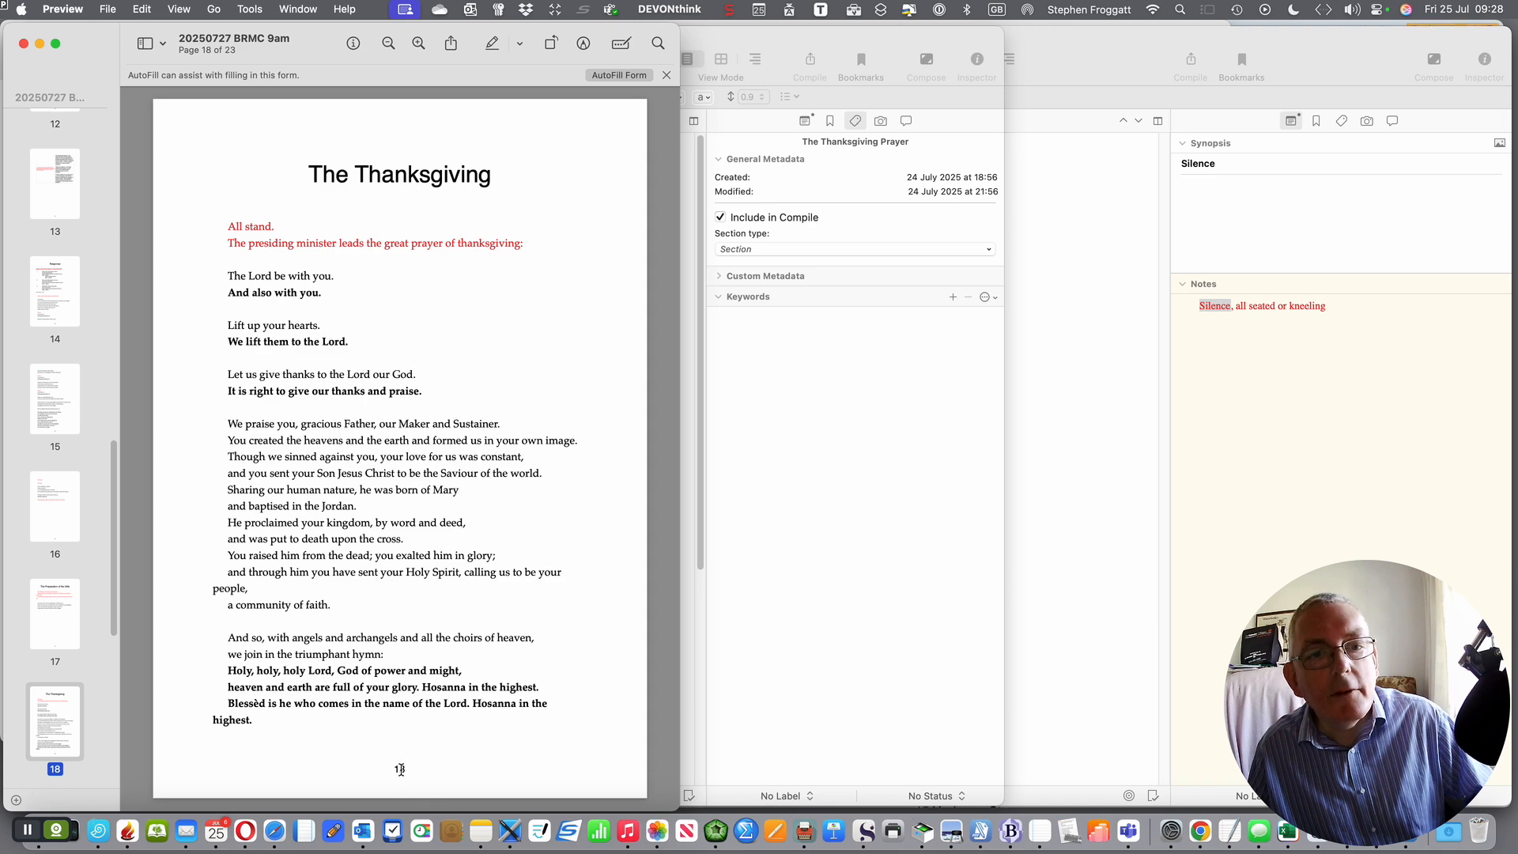
Review pages 19 to 23 of the PDF through Prayers & Dismissal, and bring the page thumbnails back to the beginning
scroll(67, 704, down, 3)
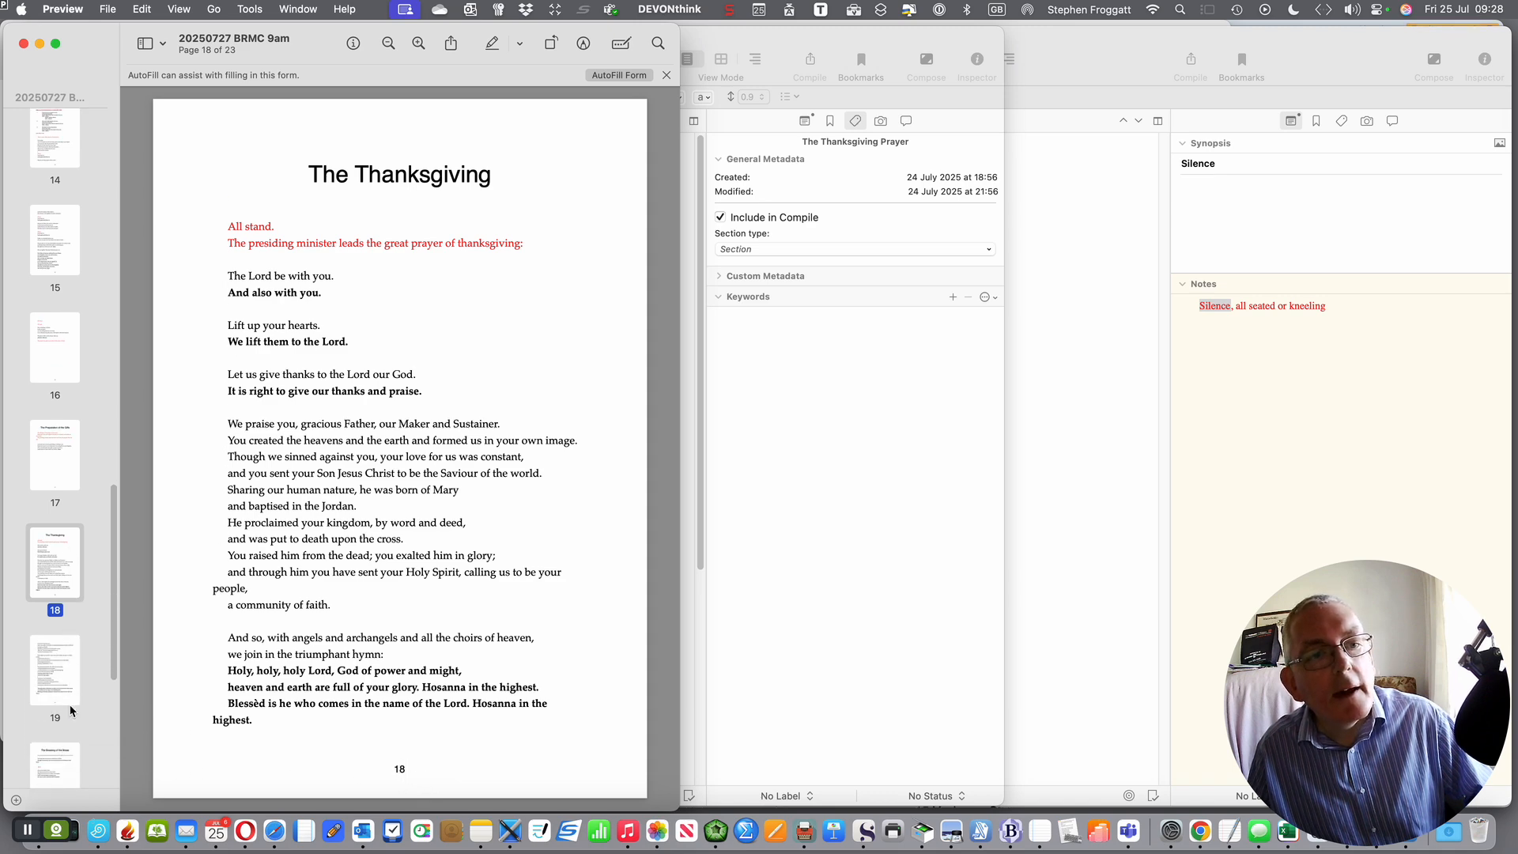
click(58, 665)
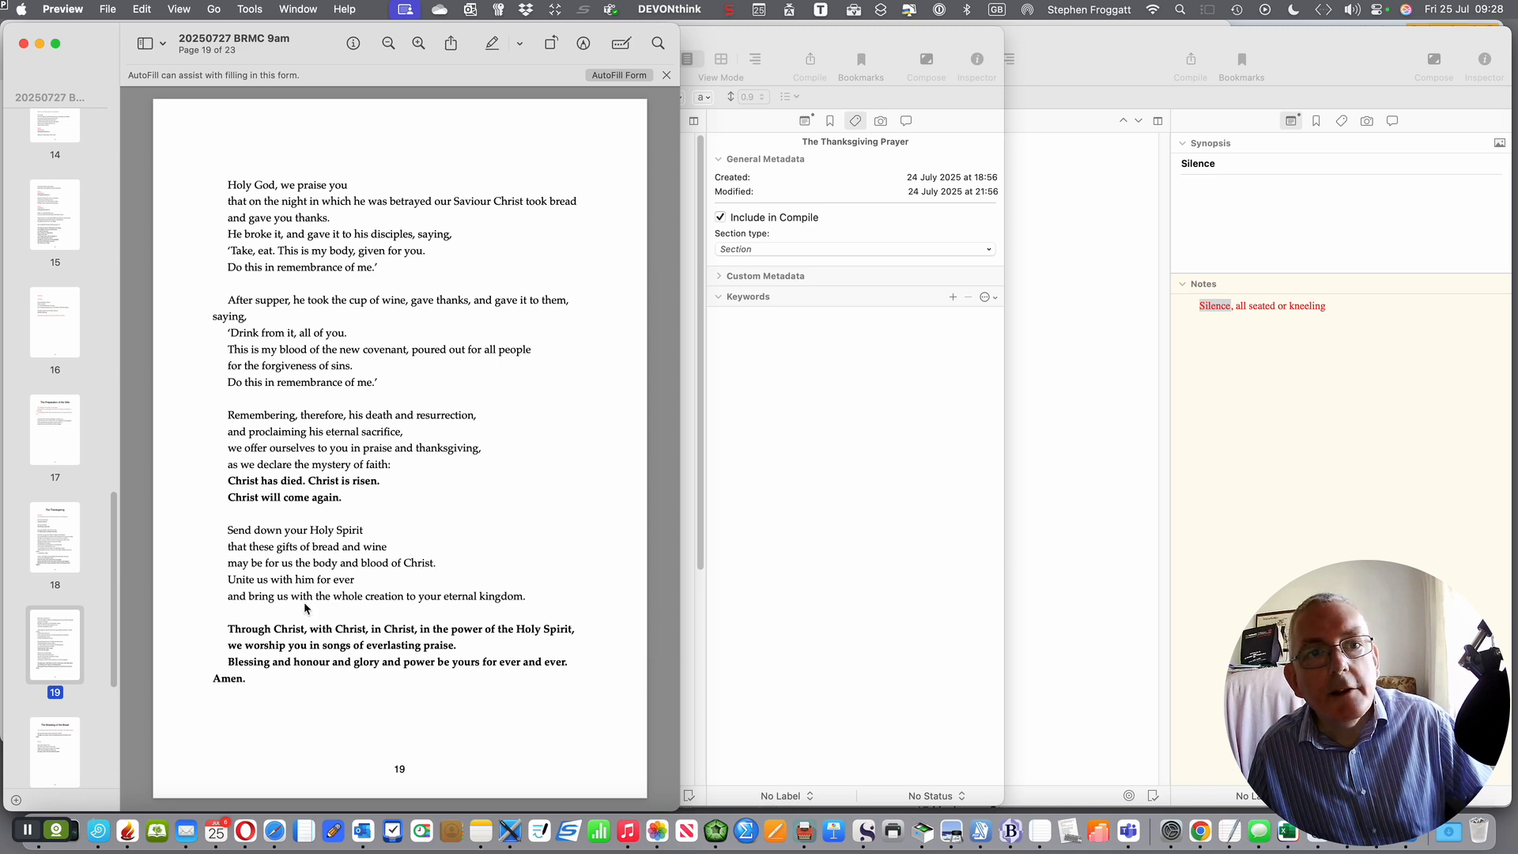
scroll(174, 635, down, 1)
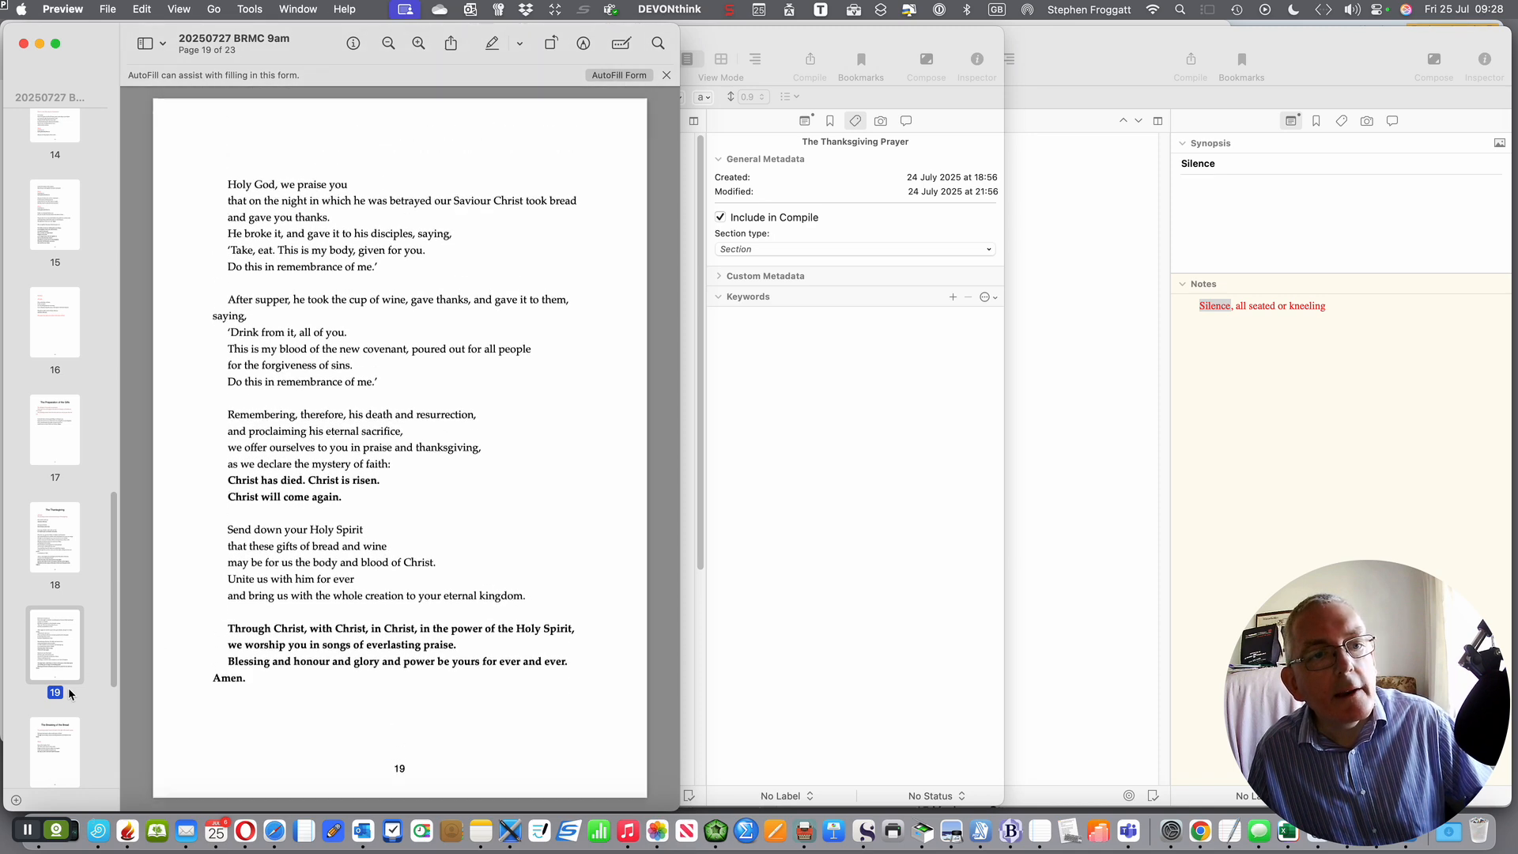
scroll(70, 694, down, 3)
click(53, 572)
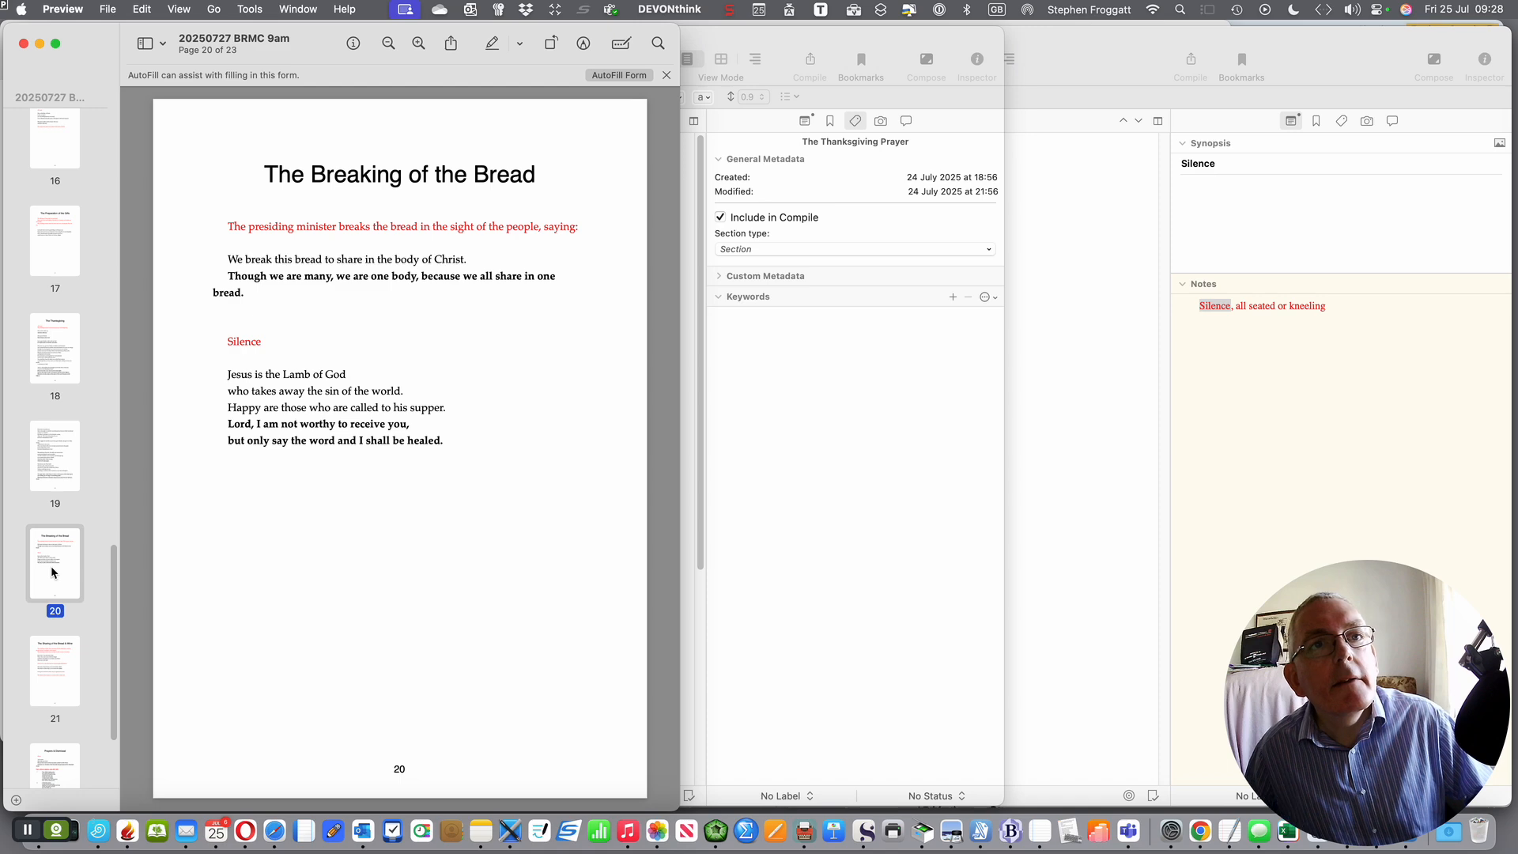
key(Down)
key(Down)
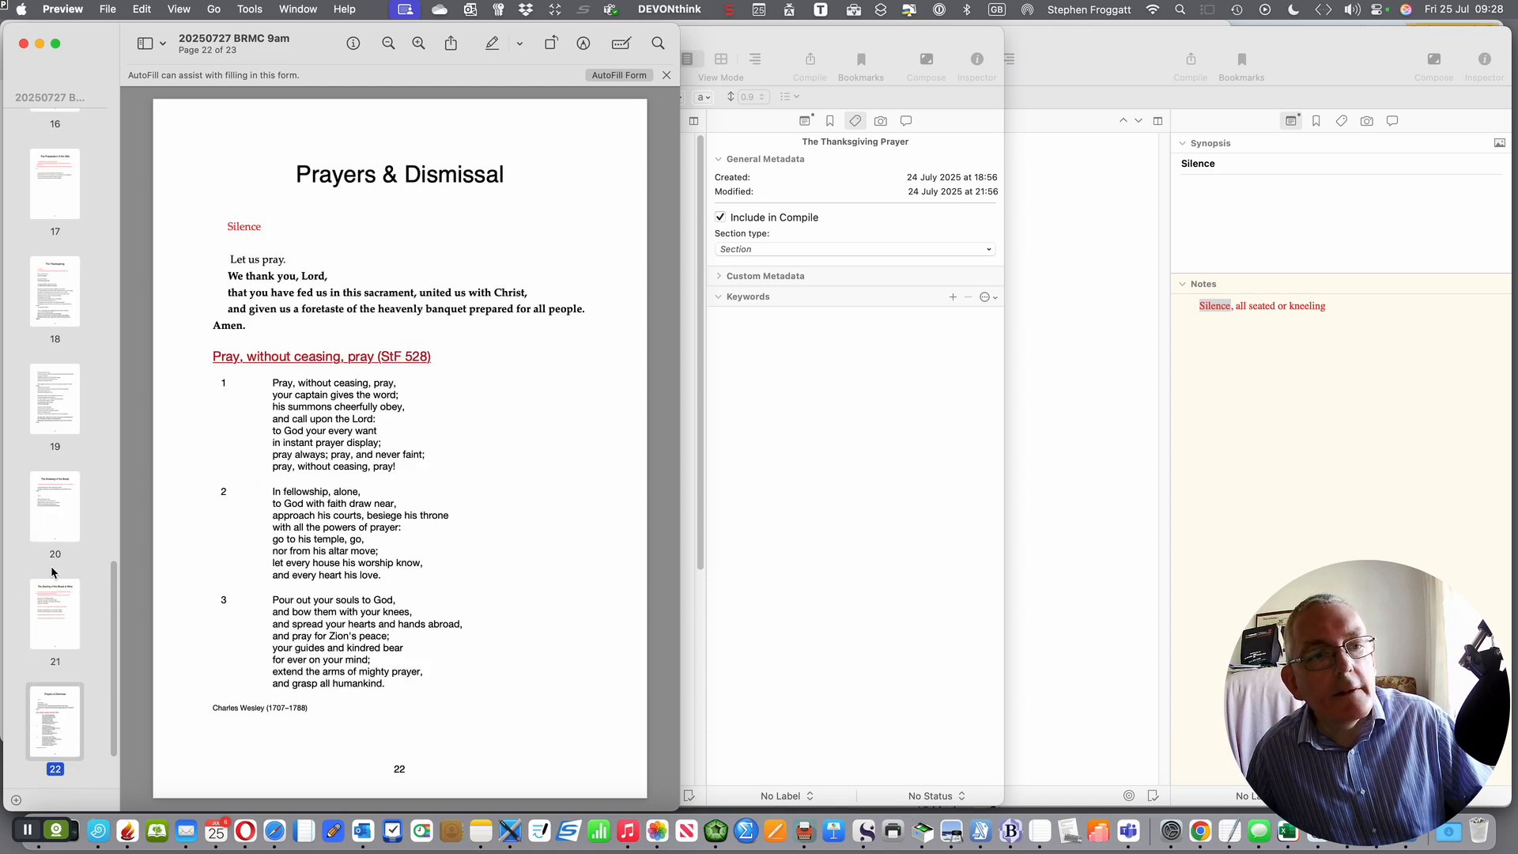
key(Down)
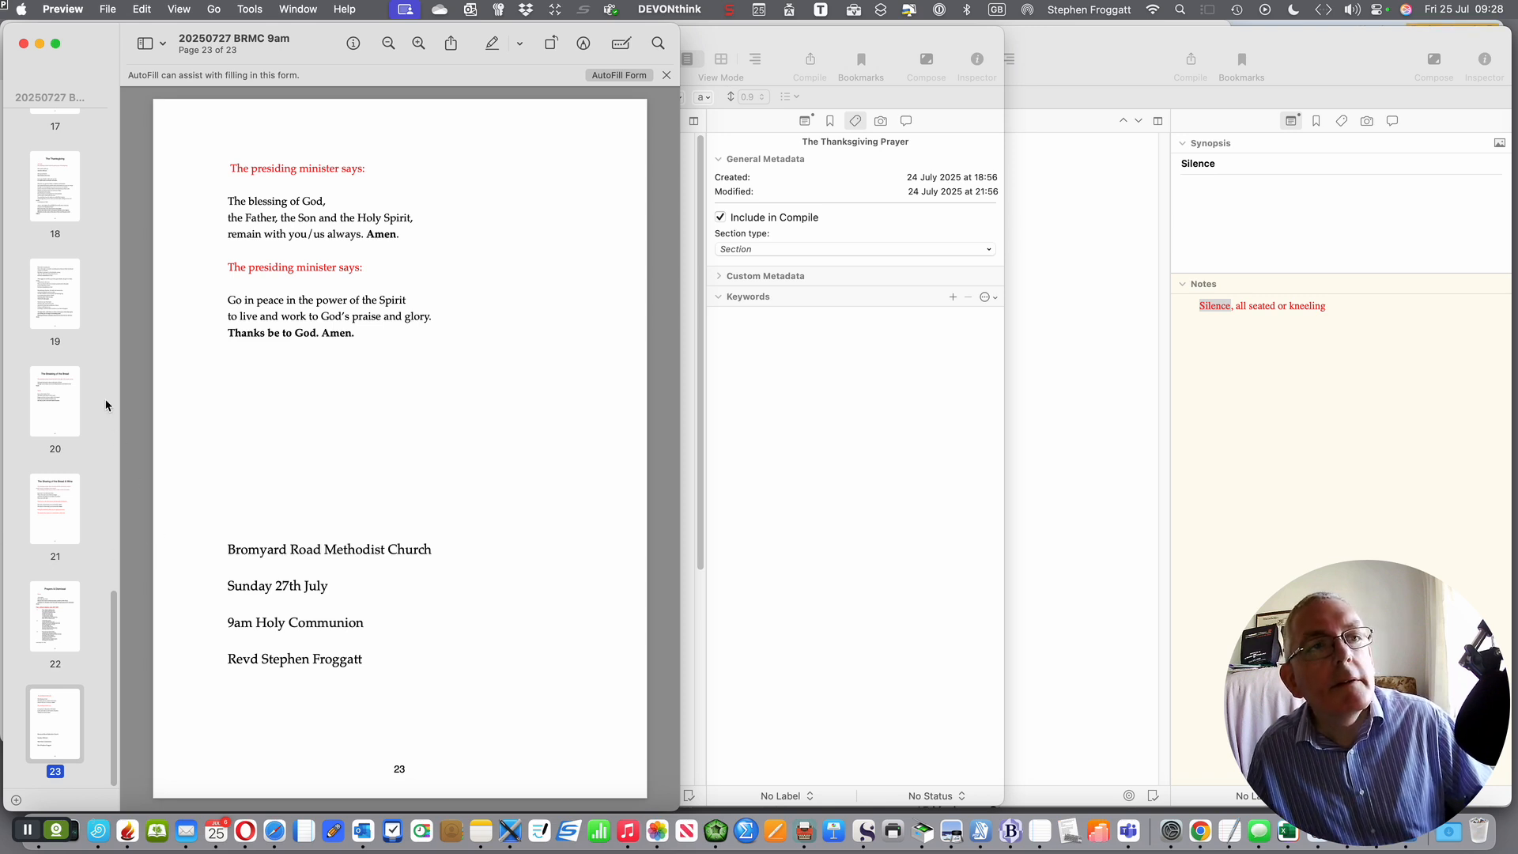
scroll(28, 485, up, 10)
scroll(32, 411, up, 5)
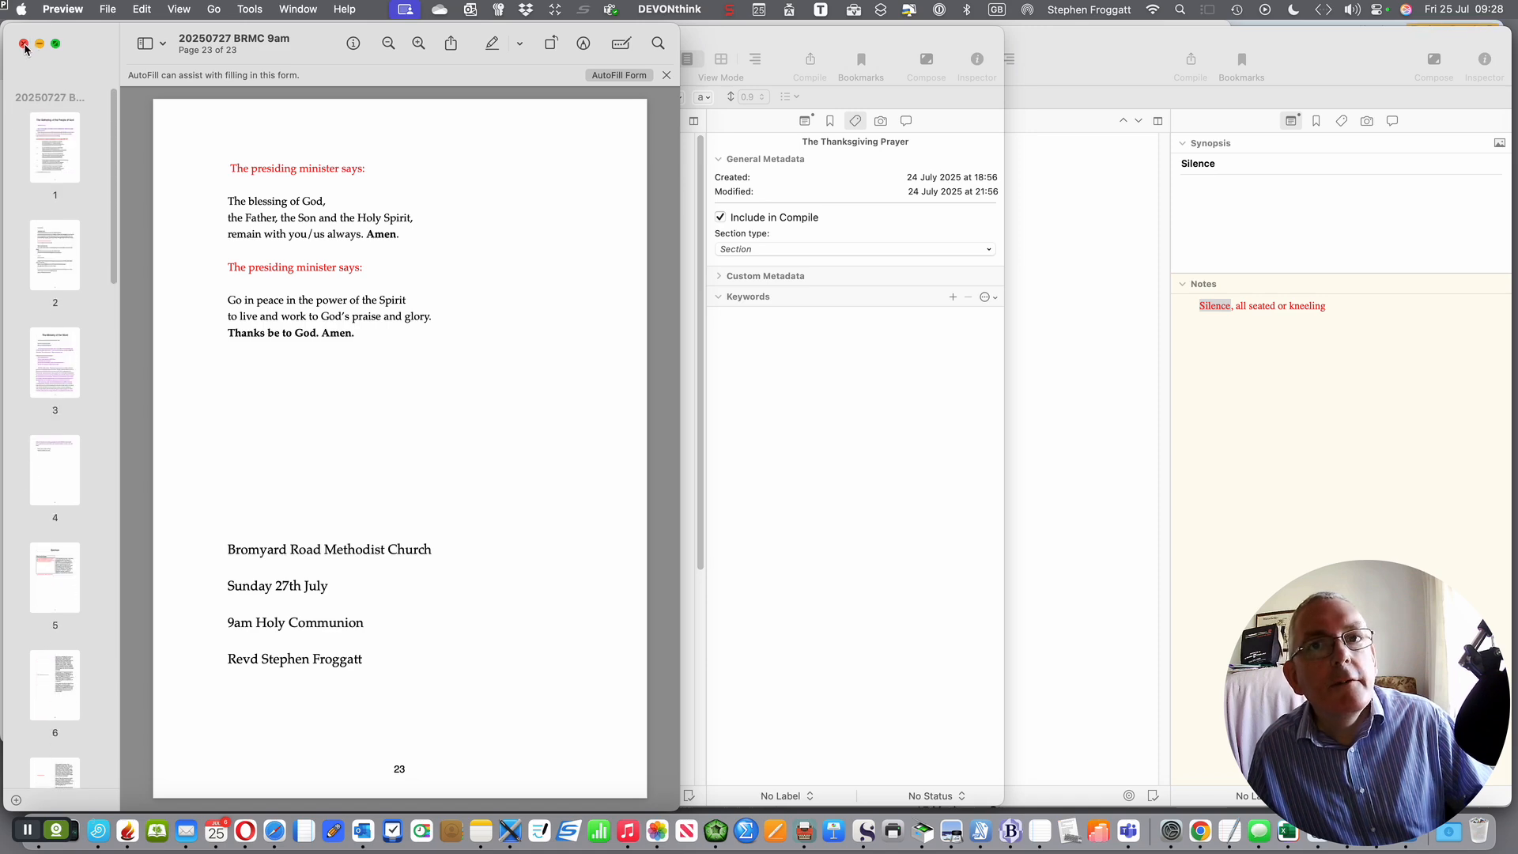
Switch back to Scrivener, view the output formats offered for compiling, and leave the compile settings without compiling
click(866, 843)
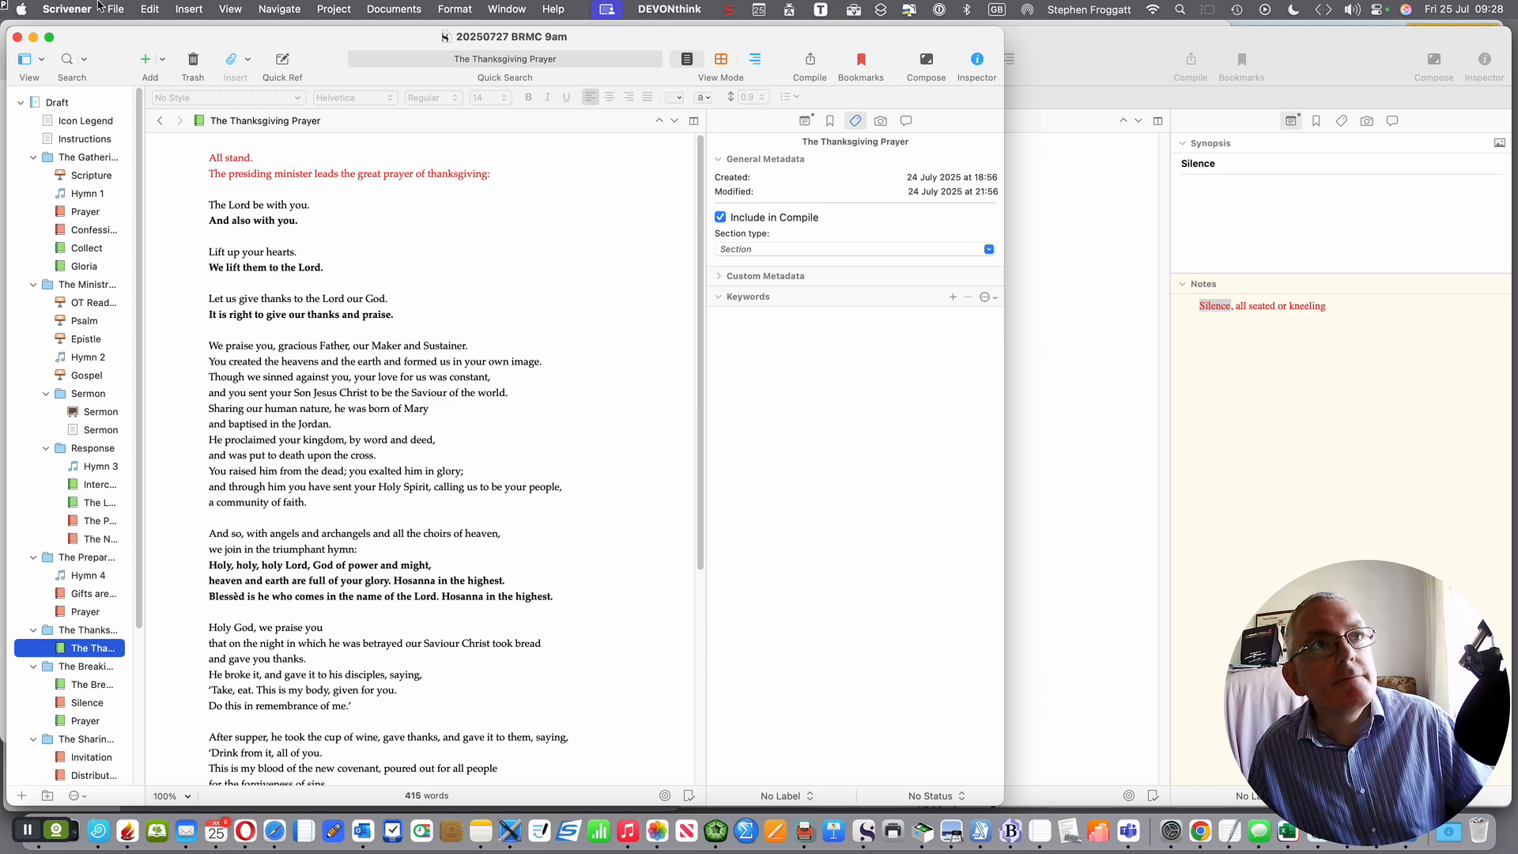
click(115, 9)
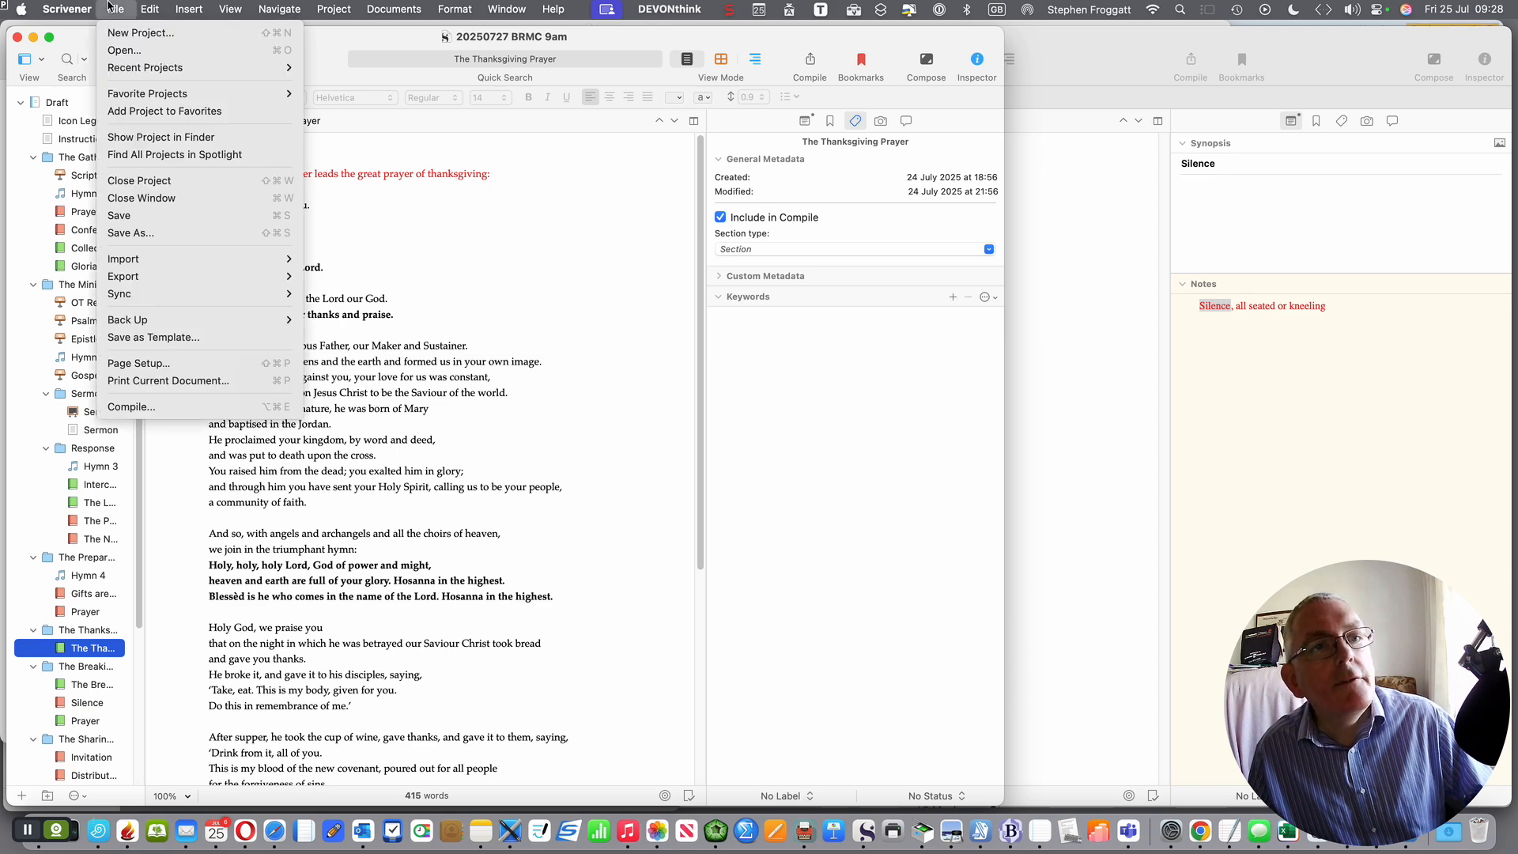
click(169, 408)
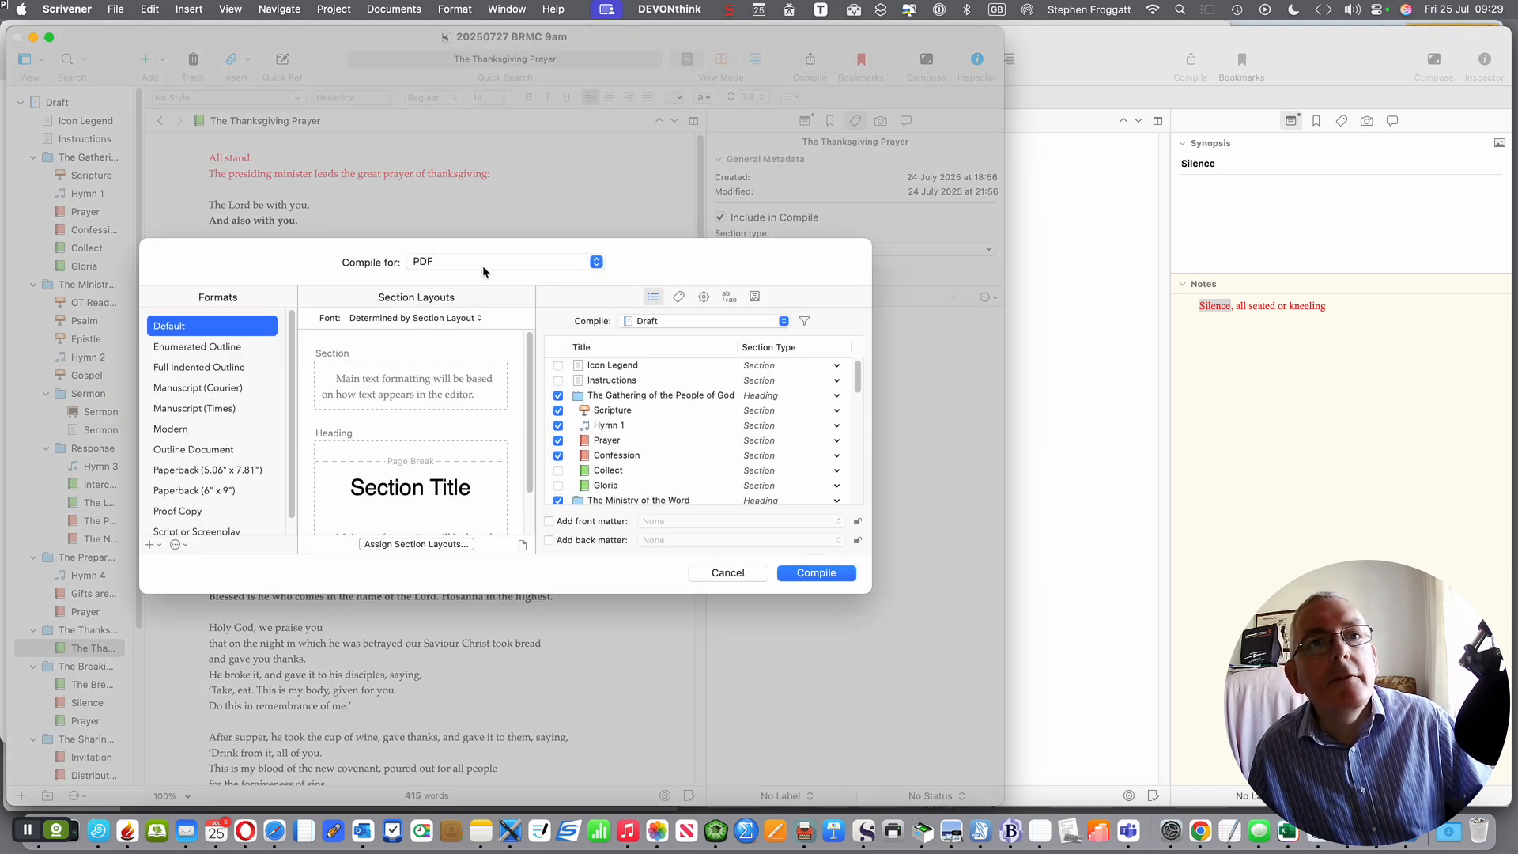
click(482, 264)
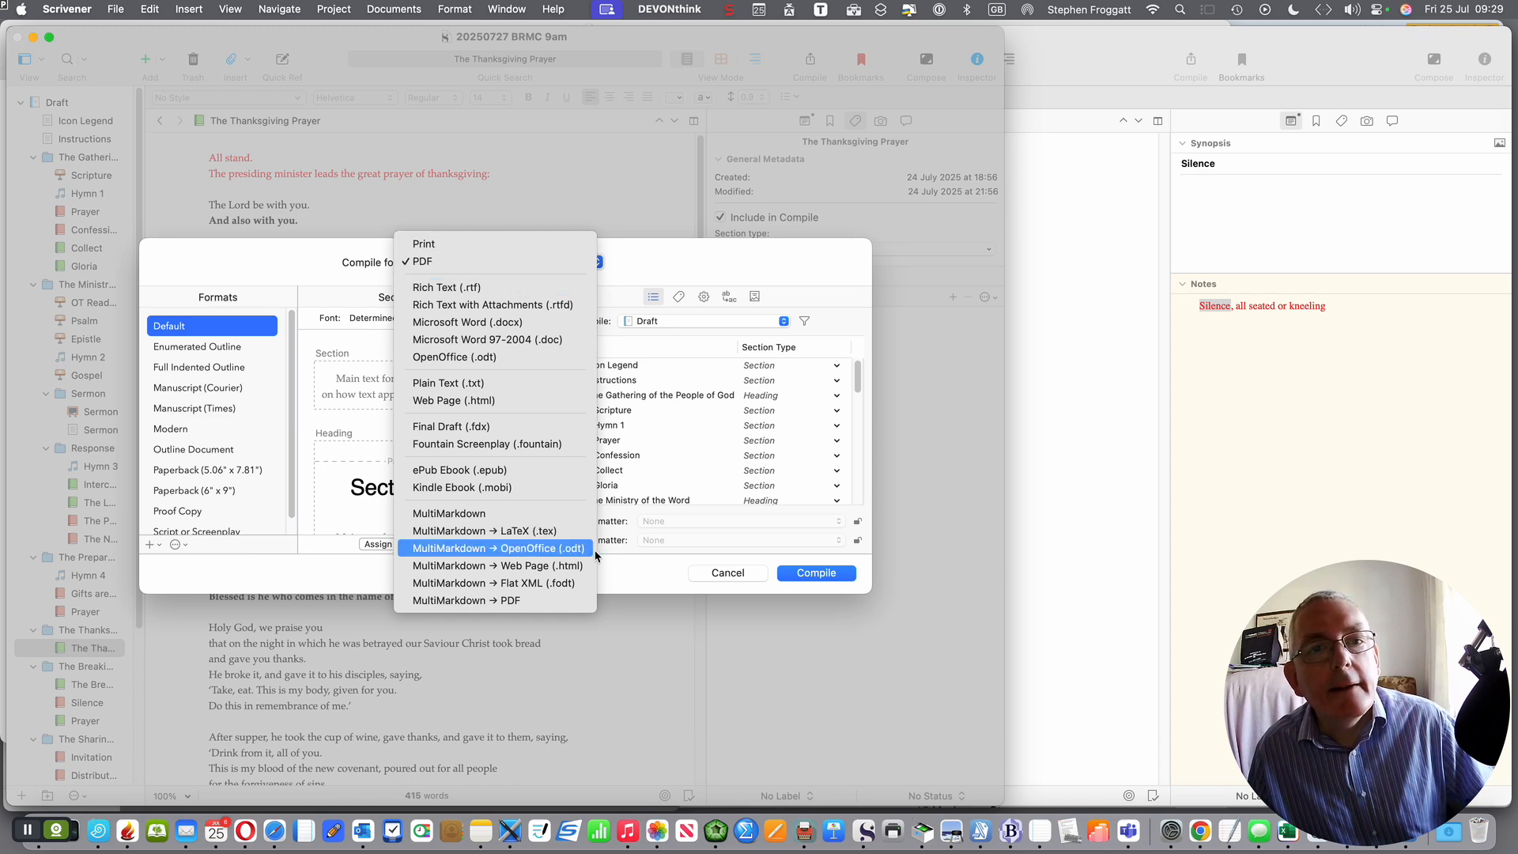
click(646, 566)
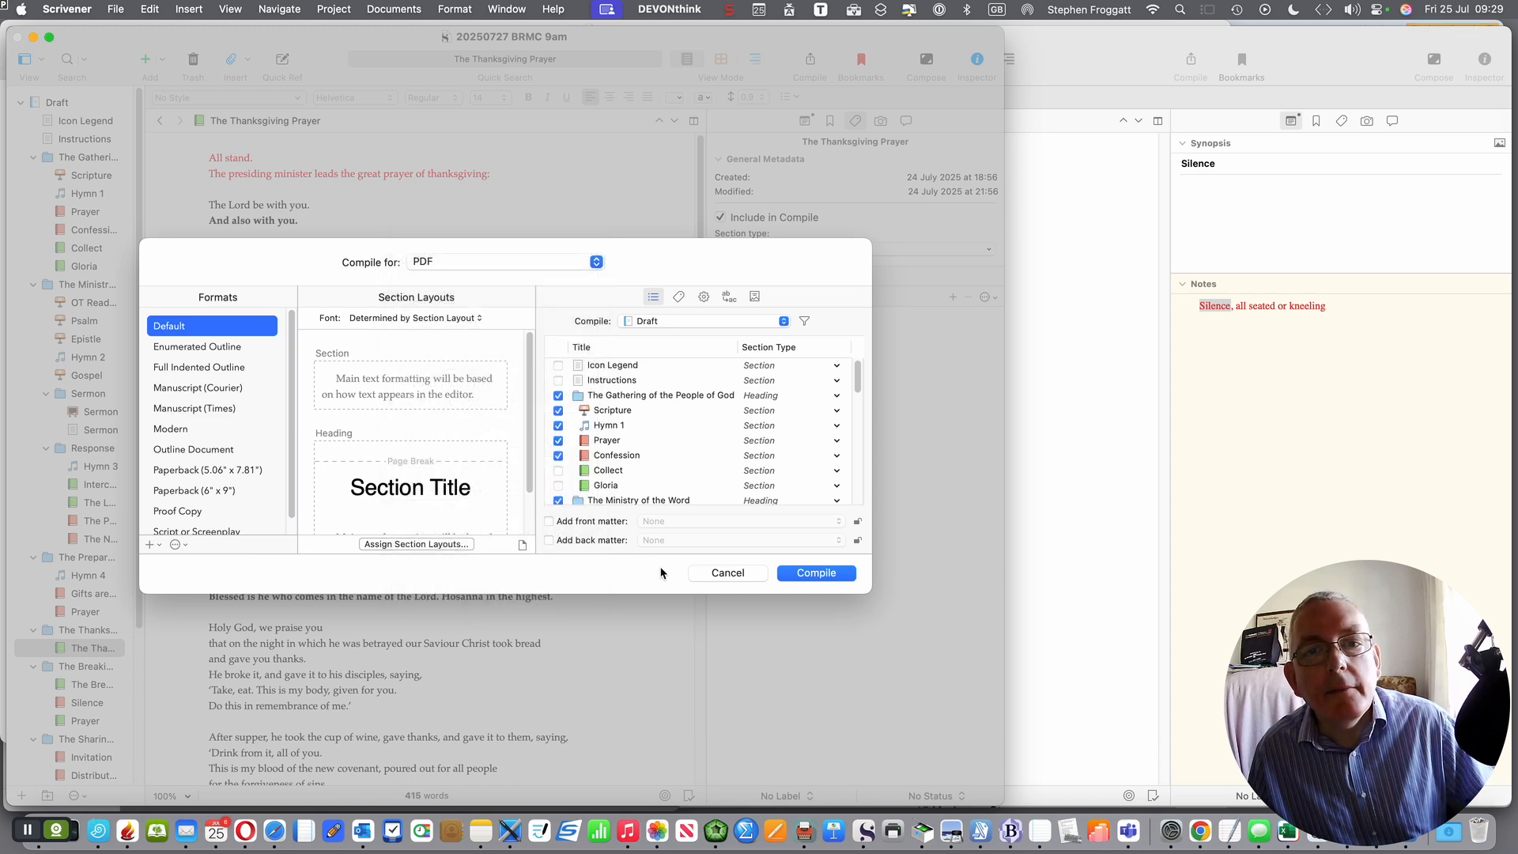
click(723, 574)
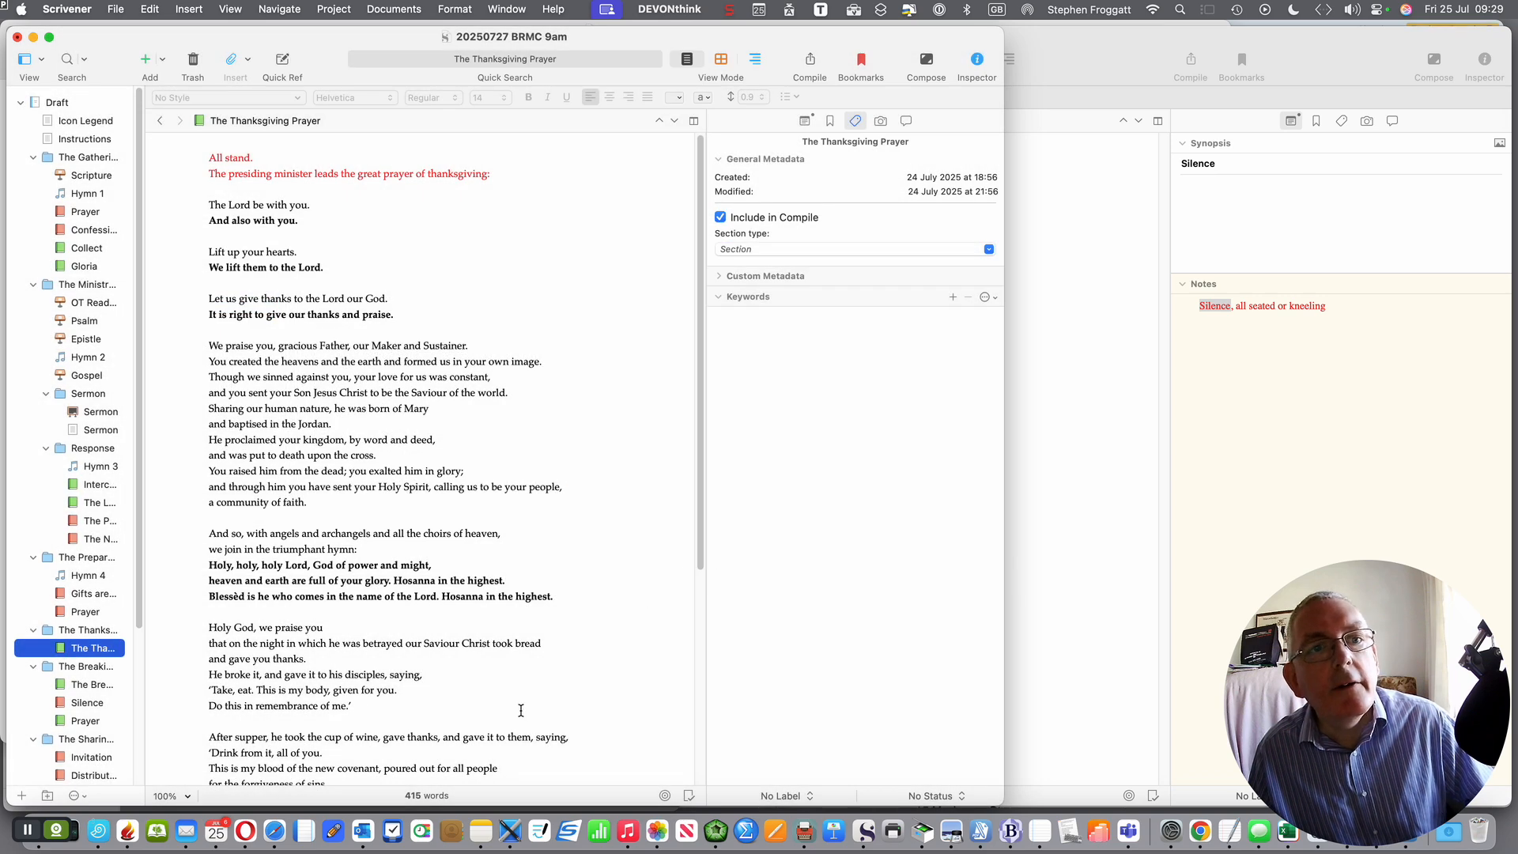